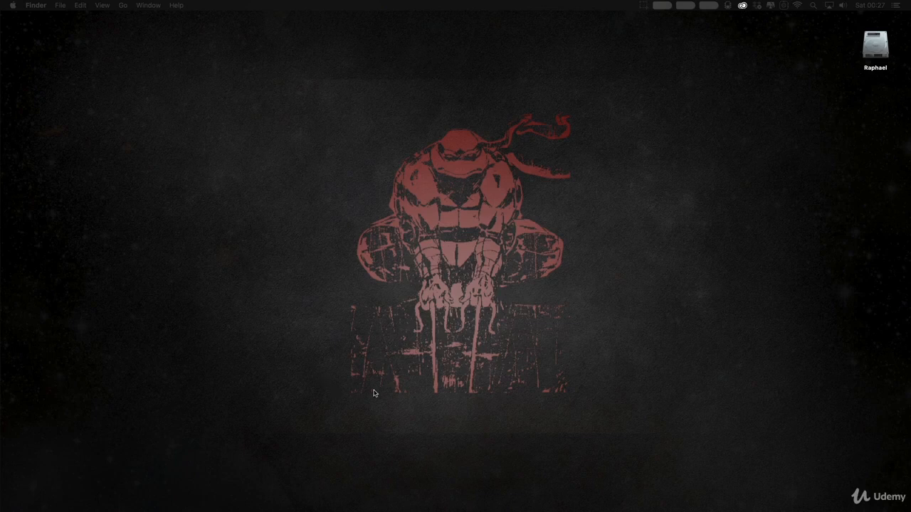
- Switch to Chrome and open Blender's download page from the downloads section of the Games Hub website
{"action": "mouse_move", "coordinate": [184, 498]}
{"action": "mouse_move", "coordinate": [242, 501]}
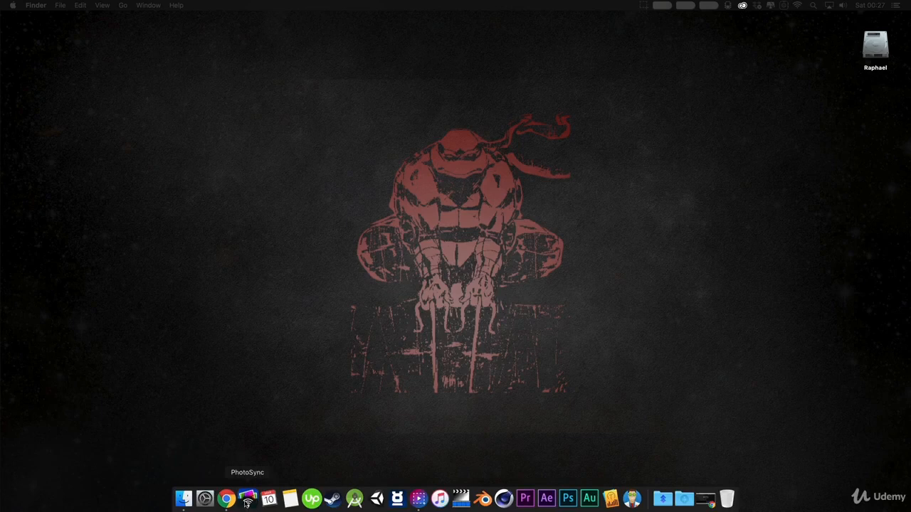
{"action": "left_click", "coordinate": [703, 498]}
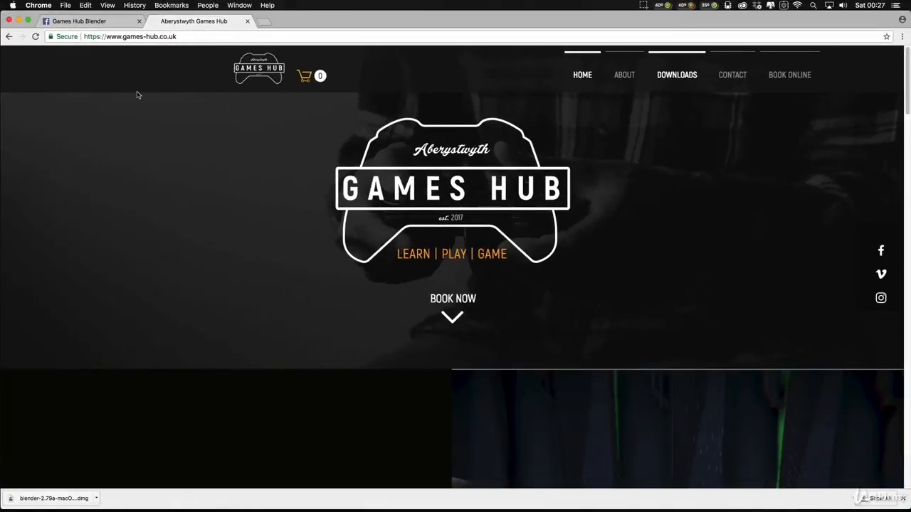
{"action": "left_click", "coordinate": [106, 34]}
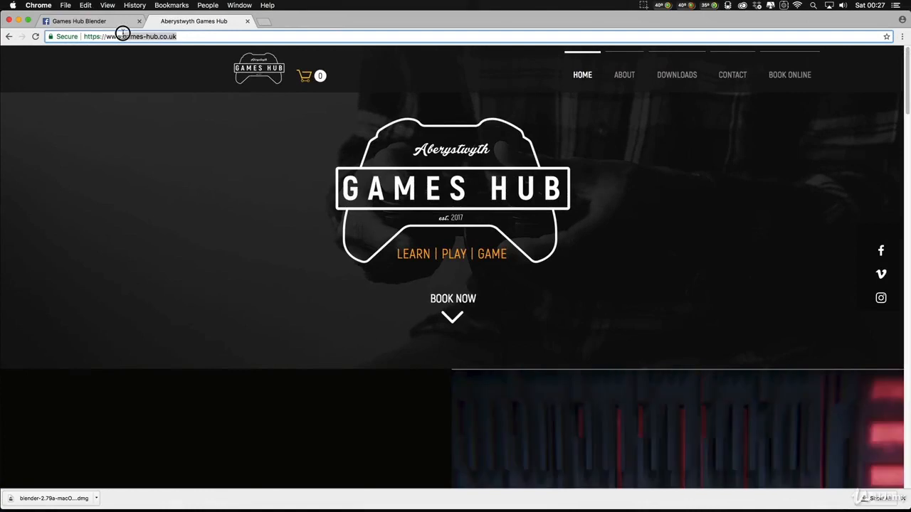
{"action": "left_click", "coordinate": [197, 35]}
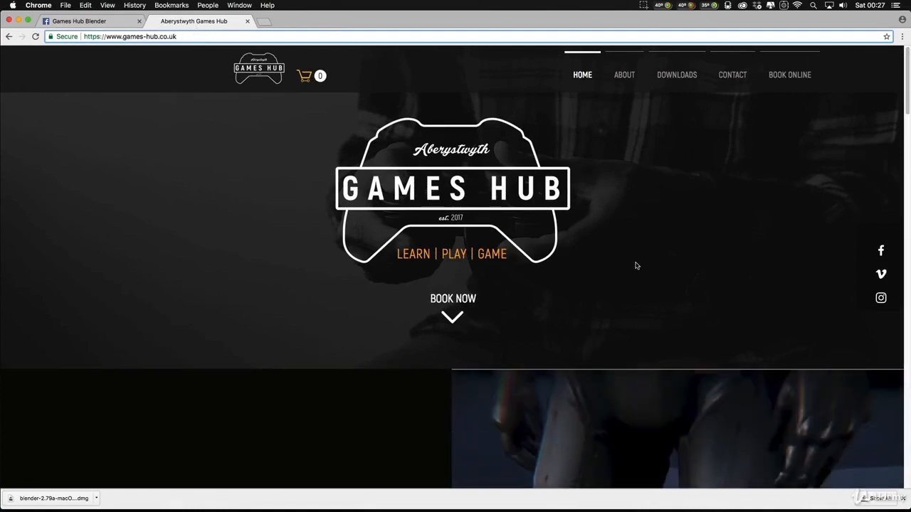
{"action": "scroll", "coordinate": [655, 301], "scroll_direction": "down", "scroll_amount": 10}
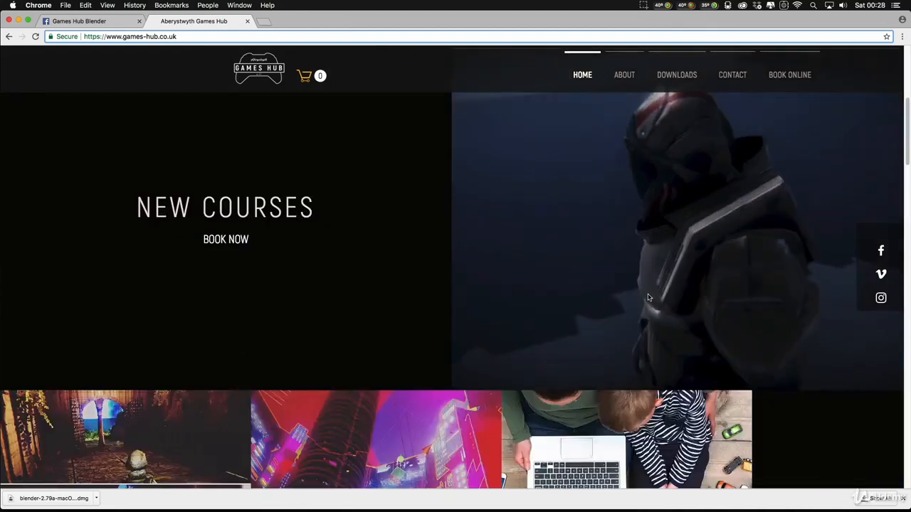
{"action": "scroll", "coordinate": [648, 298], "scroll_direction": "down", "scroll_amount": 5}
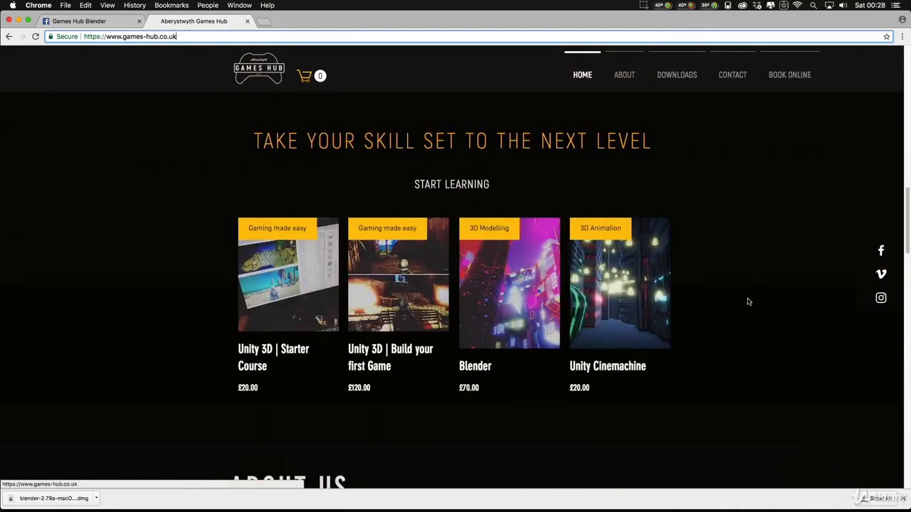
{"action": "left_click", "coordinate": [677, 77]}
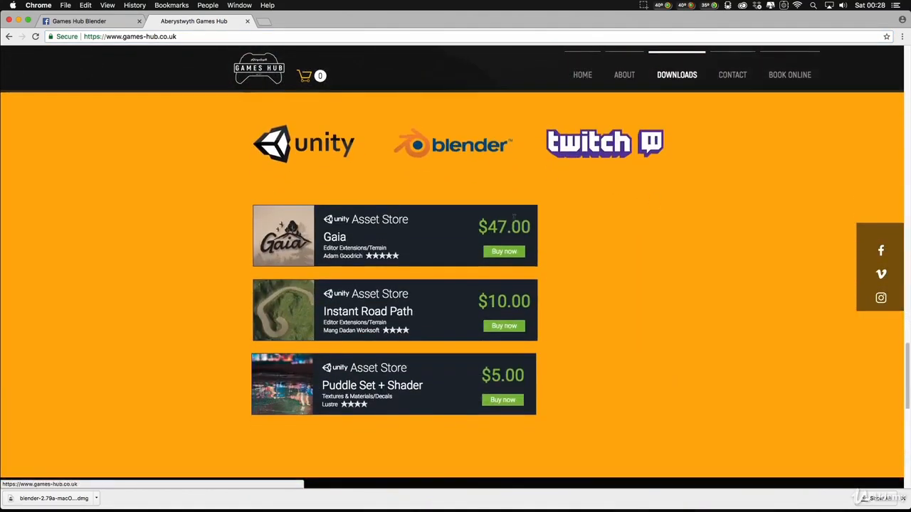
{"action": "left_click", "coordinate": [442, 152]}
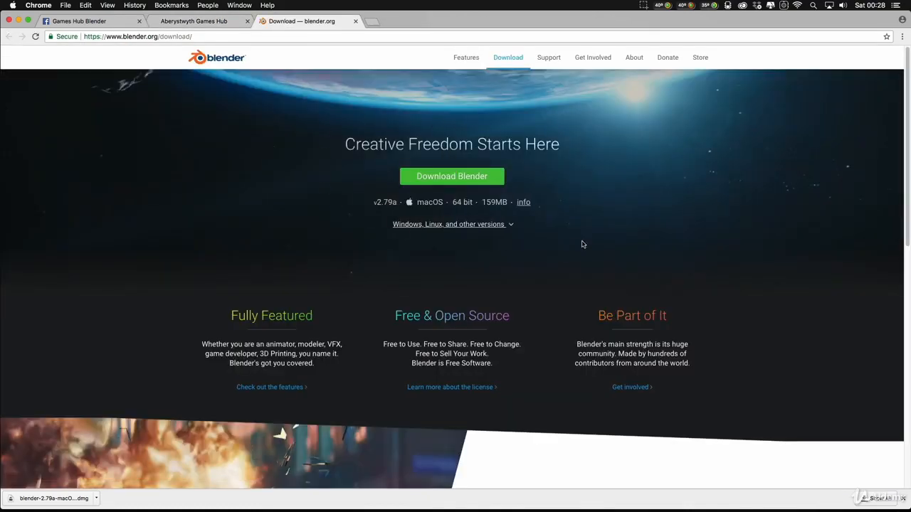
- Check the other available Blender versions, download the 64-bit macOS version 2.79a, and minimize the browser window
{"action": "left_click", "coordinate": [481, 225]}
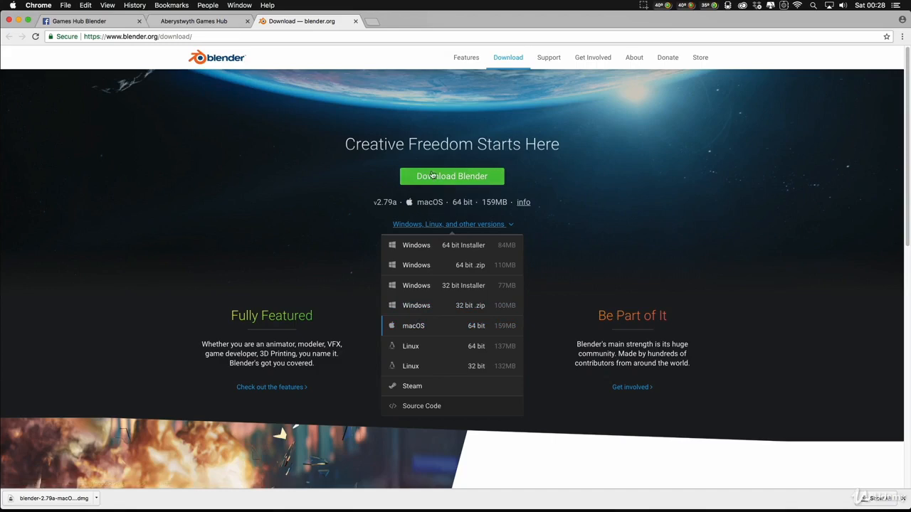
{"action": "left_click", "coordinate": [453, 178]}
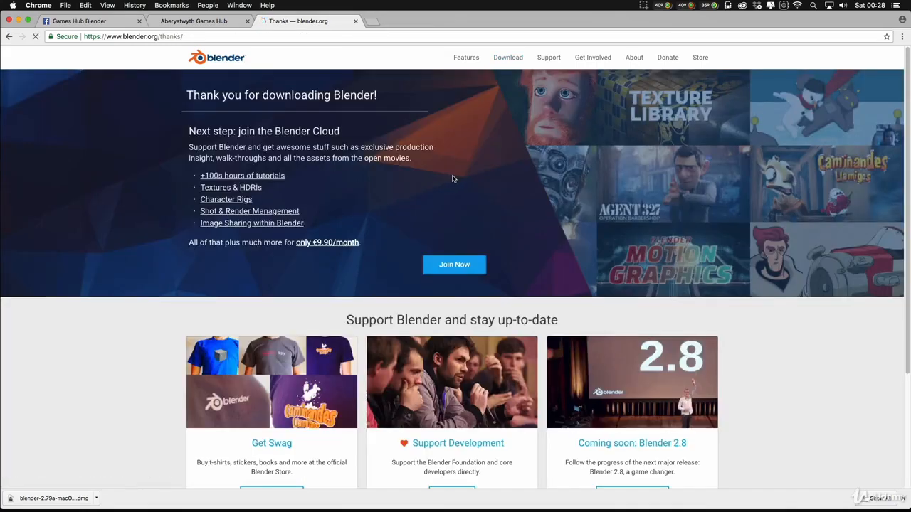
{"action": "left_click", "coordinate": [18, 21]}
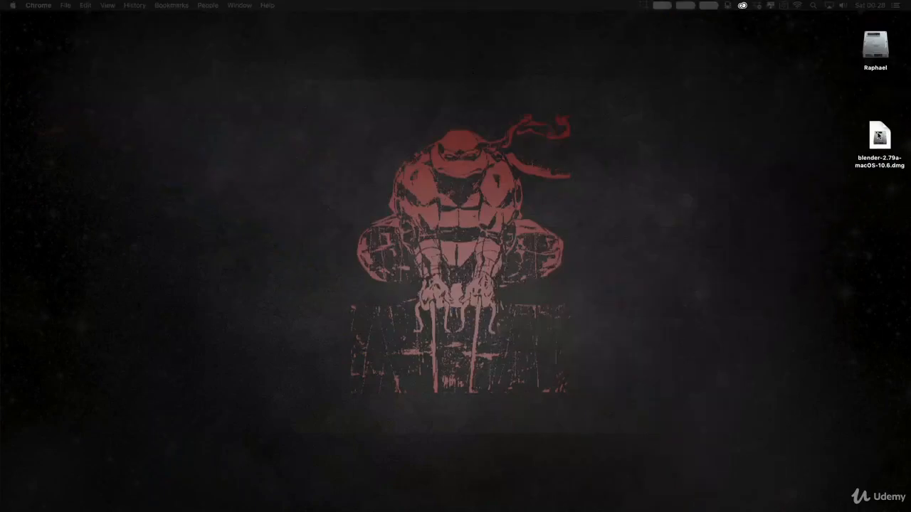
- Open the downloaded blender-2.79a-macOS-10.6.dmg image and display the contents of the Blender folder in Applications
{"action": "left_click", "coordinate": [879, 136]}
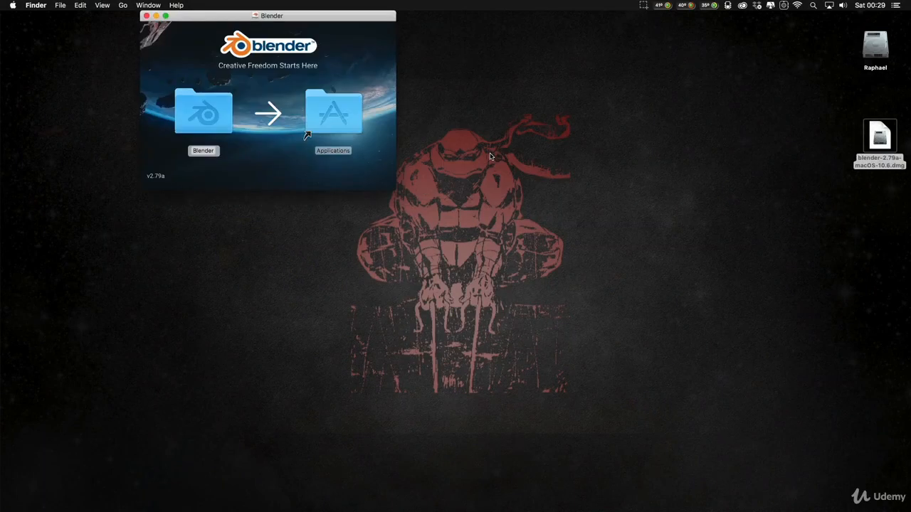
{"action": "left_click", "coordinate": [198, 116]}
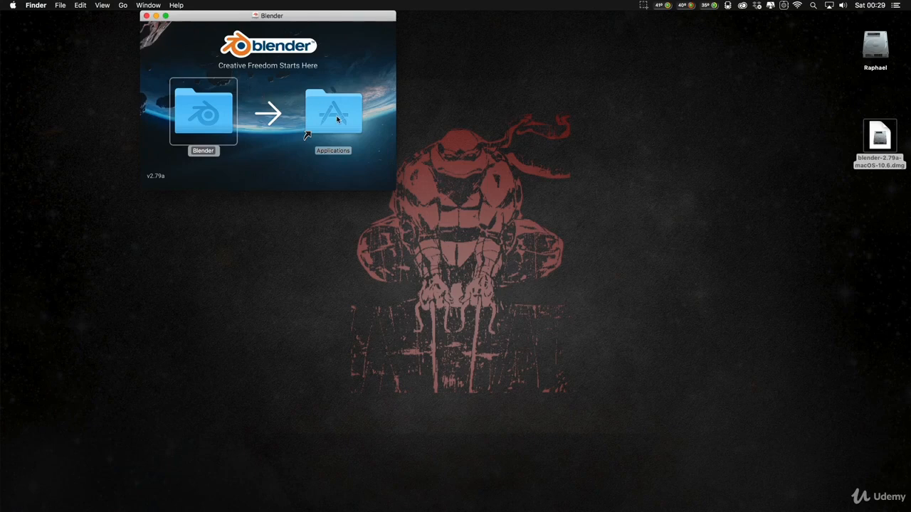
{"action": "left_click_drag", "start_coordinate": [338, 119], "coordinate": [297, 307]}
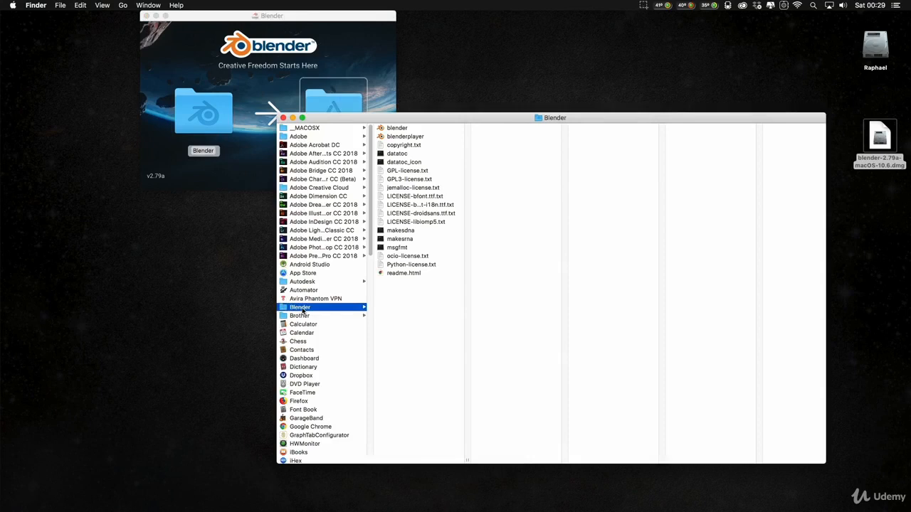
- Launch the blender application from the Blender folder and dismiss its splash screen
{"action": "left_click", "coordinate": [396, 129]}
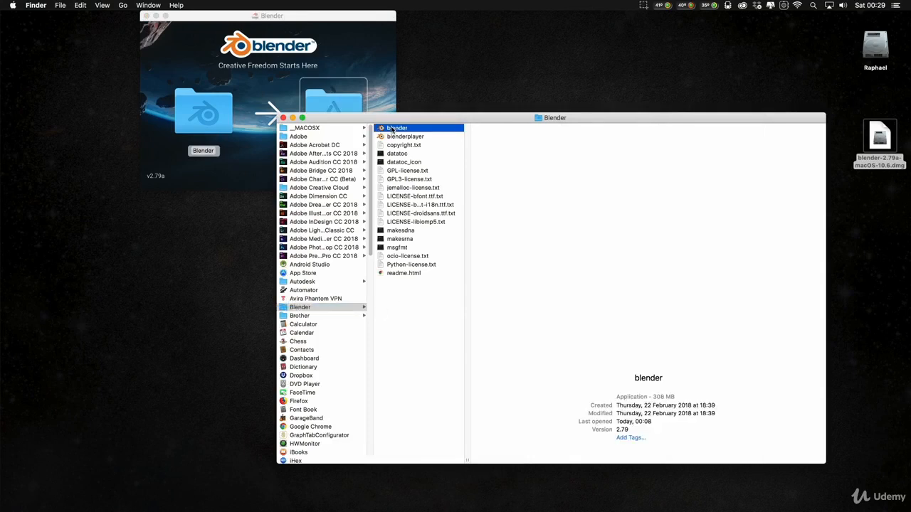
{"action": "double_click", "coordinate": [396, 129]}
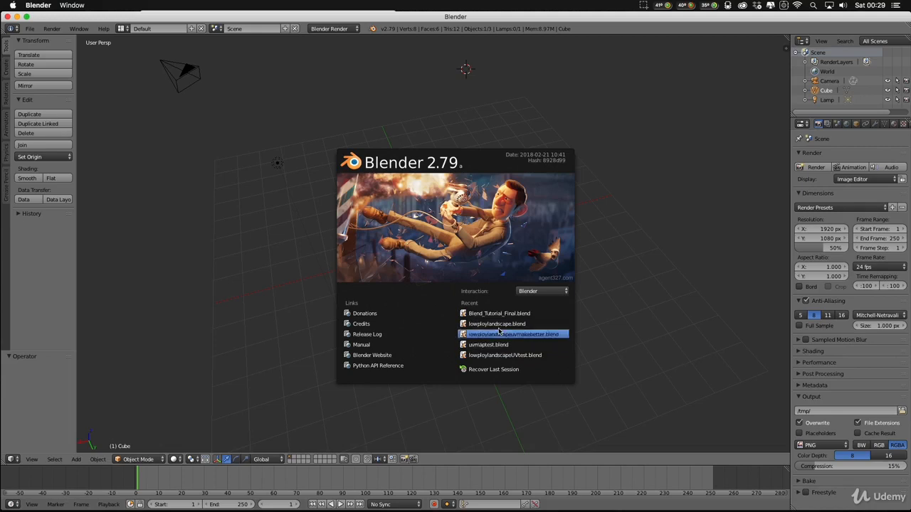
{"action": "left_click", "coordinate": [602, 159]}
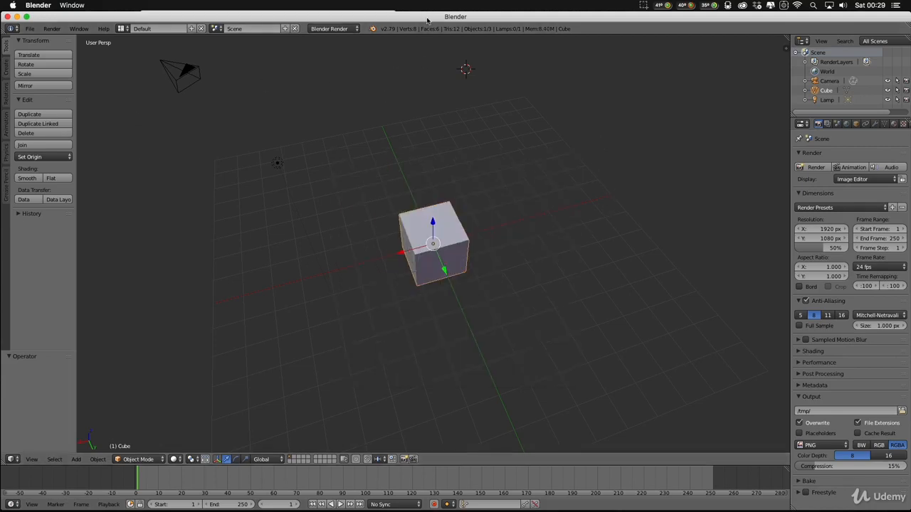
{"action": "left_click_drag", "start_coordinate": [427, 20], "coordinate": [427, 15]}
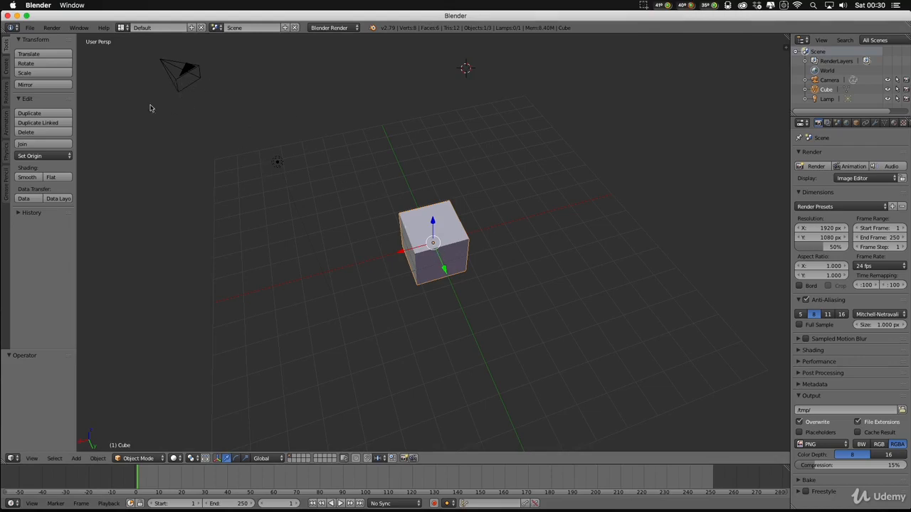
- Select the camera, the lamp and the cube in turn in the 3D view
{"action": "right_click", "coordinate": [186, 71]}
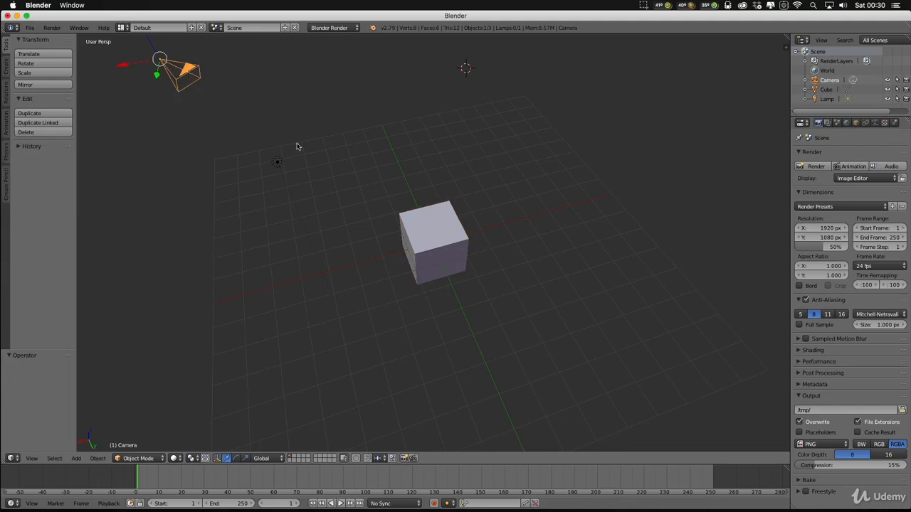
{"action": "right_click", "coordinate": [277, 163]}
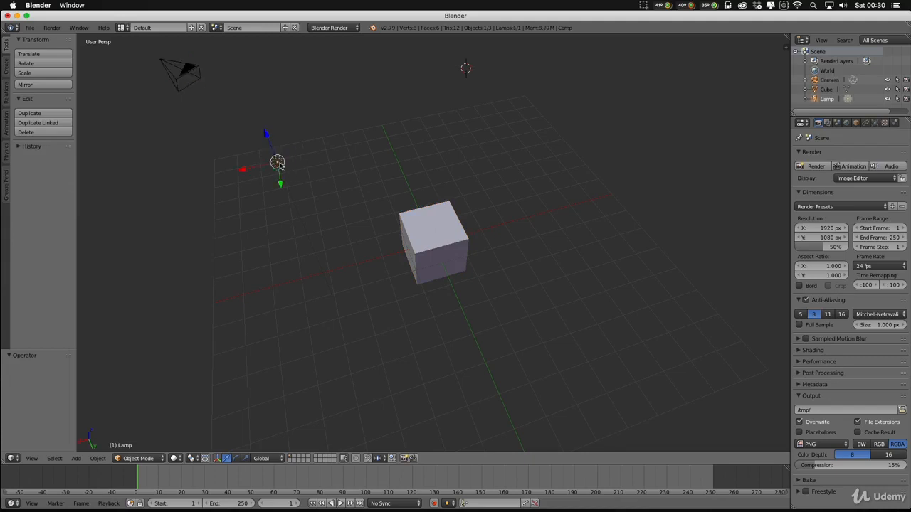
{"action": "right_click", "coordinate": [444, 244]}
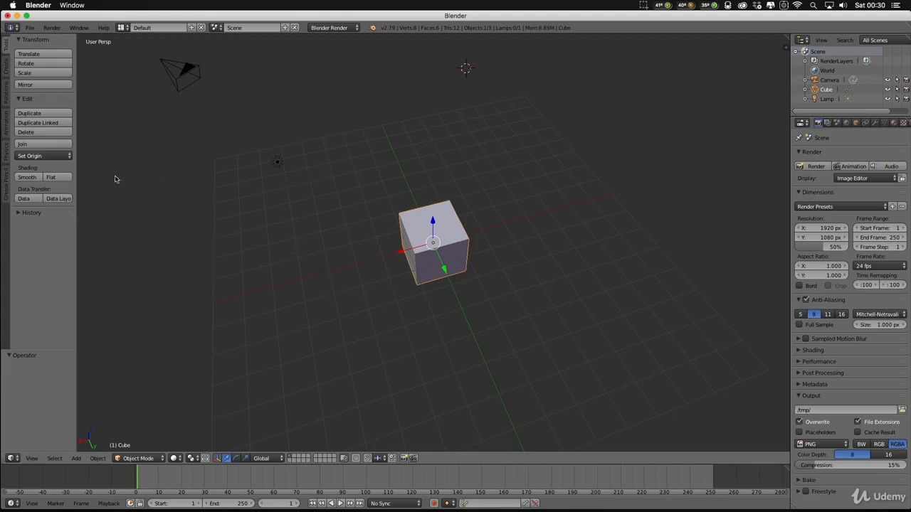
{"action": "right_click", "coordinate": [290, 243]}
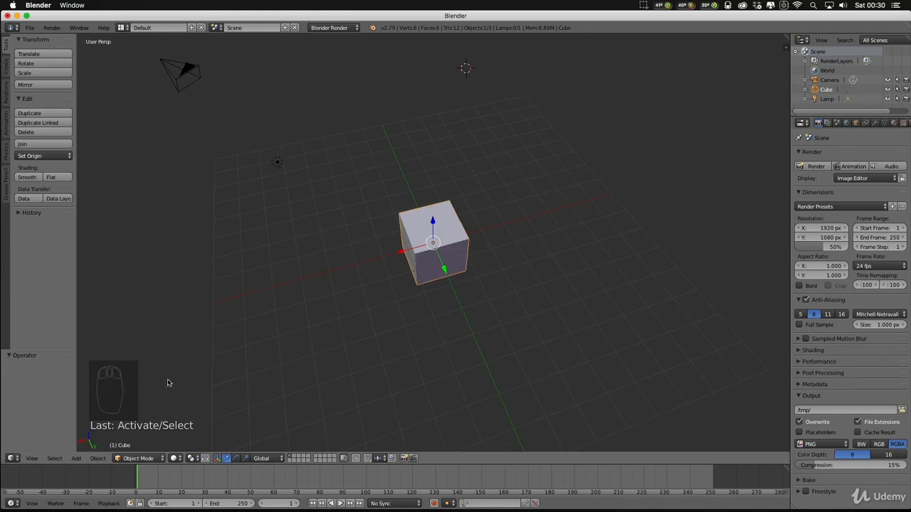
- Place the 3D cursor just outside the grid near the end of the red axis and deselect all objects
{"action": "left_click", "coordinate": [195, 294]}
{"action": "right_click", "coordinate": [195, 294]}
{"action": "key", "text": "a"}
{"action": "key", "text": "s"}
{"action": "key", "text": "d"}
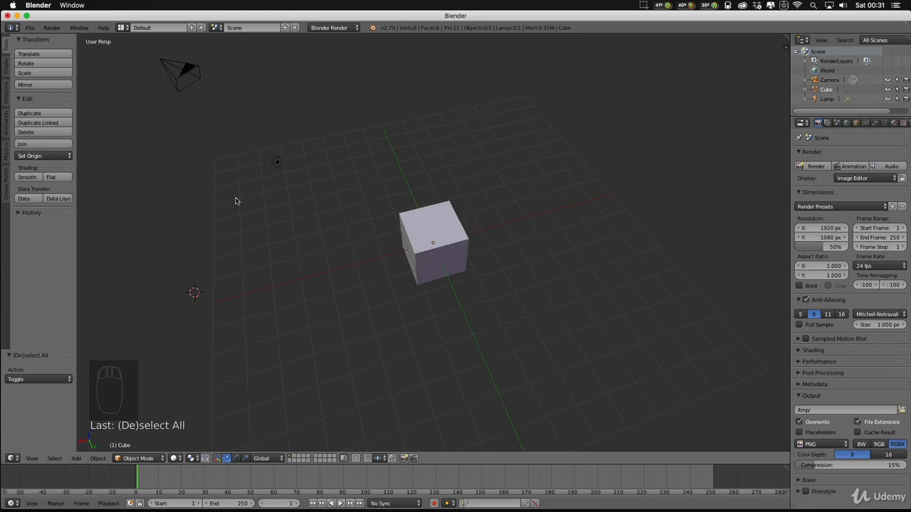
- Switch the main area through the Graph Editor, Timeline and Node Editor, and return it to the 3D View
{"action": "left_click", "coordinate": [13, 460]}
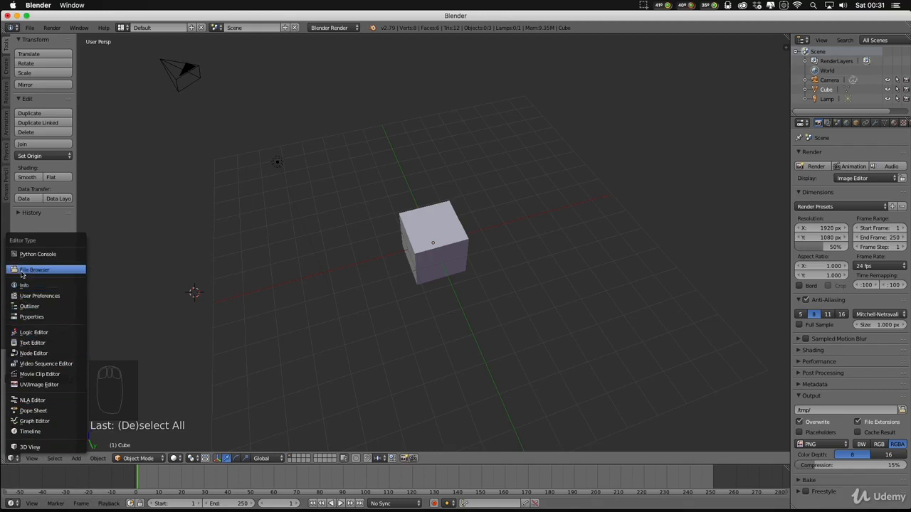
{"action": "left_click", "coordinate": [32, 421]}
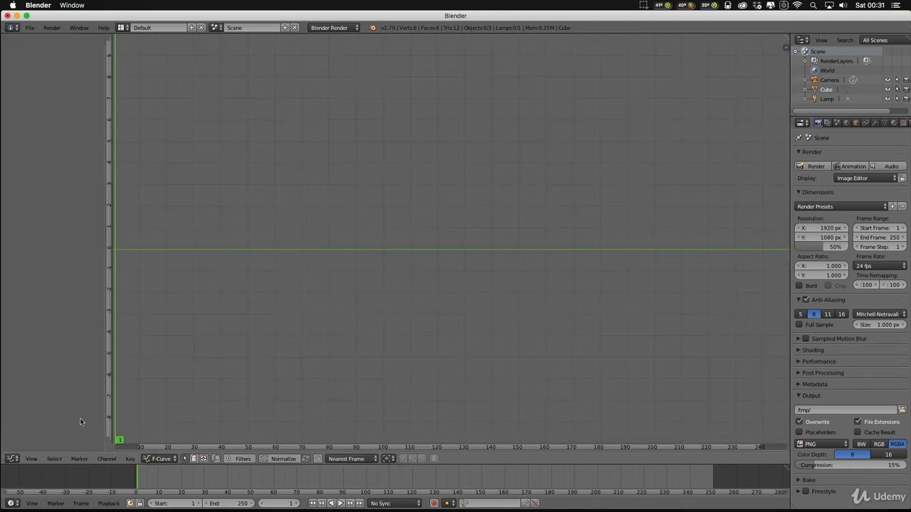
{"action": "left_click", "coordinate": [12, 459]}
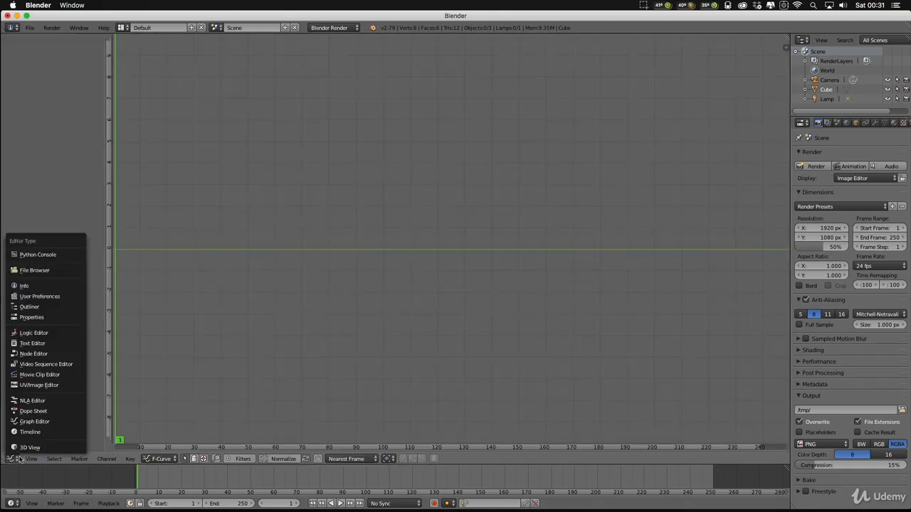
{"action": "left_click", "coordinate": [29, 433]}
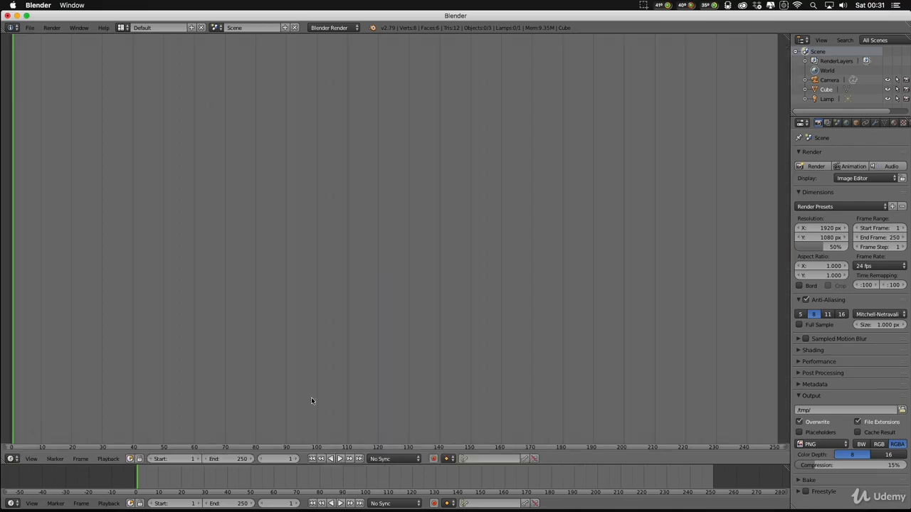
{"action": "left_click", "coordinate": [12, 458]}
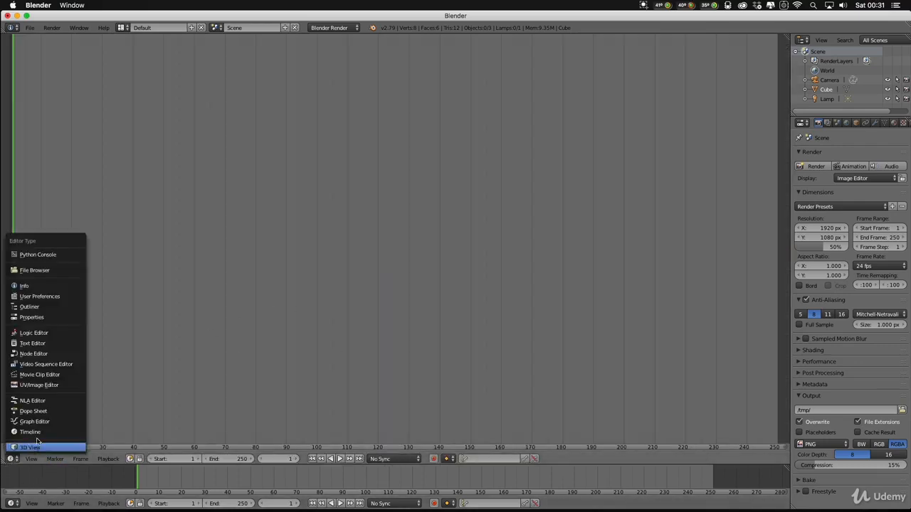
{"action": "left_click", "coordinate": [30, 354]}
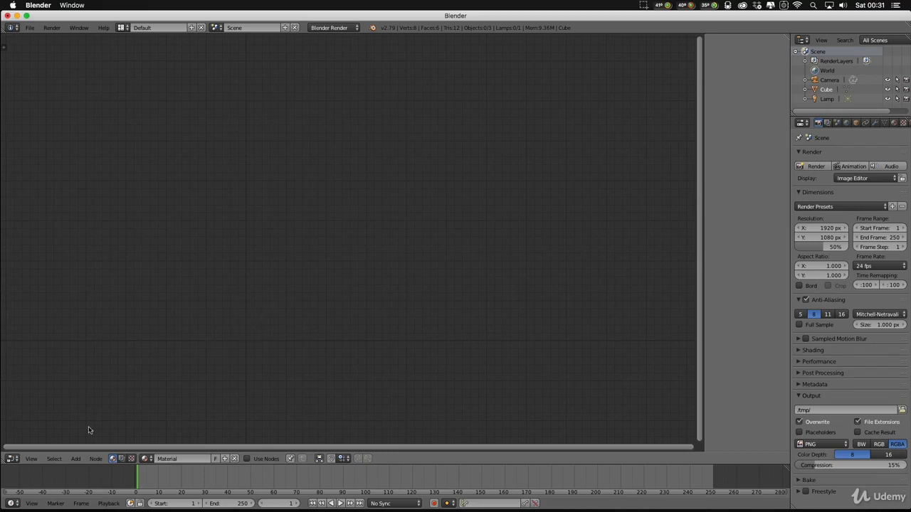
{"action": "left_click", "coordinate": [12, 458]}
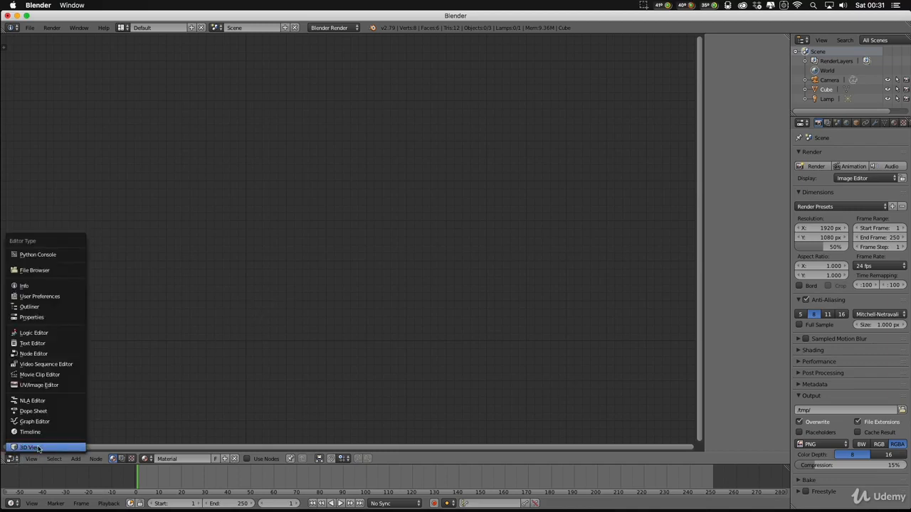
{"action": "left_click", "coordinate": [38, 448]}
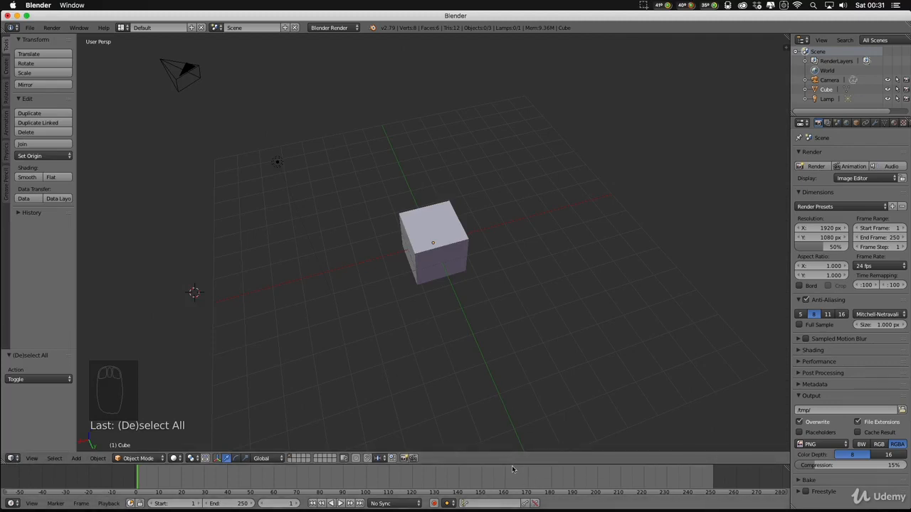
- Enlarge the timeline area at the expense of the 3D view, keeping the 3D view's header displayed
{"action": "left_click", "coordinate": [510, 465]}
{"action": "left_click_drag", "start_coordinate": [510, 465], "coordinate": [473, 374]}
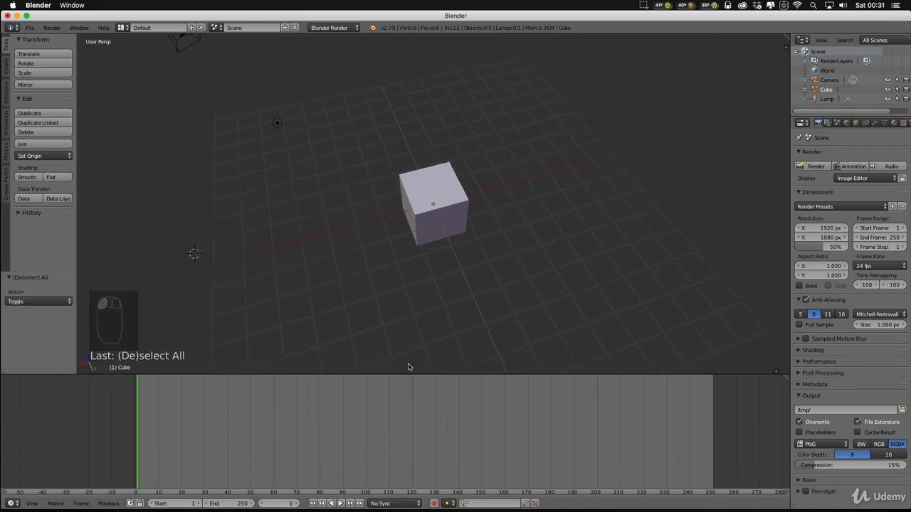
{"action": "left_click", "coordinate": [776, 370]}
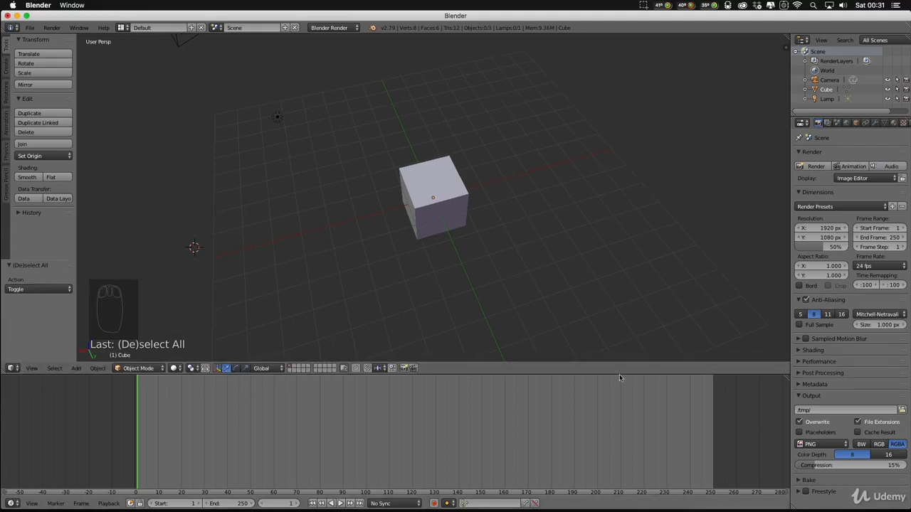
{"action": "left_click_drag", "start_coordinate": [620, 376], "coordinate": [563, 414]}
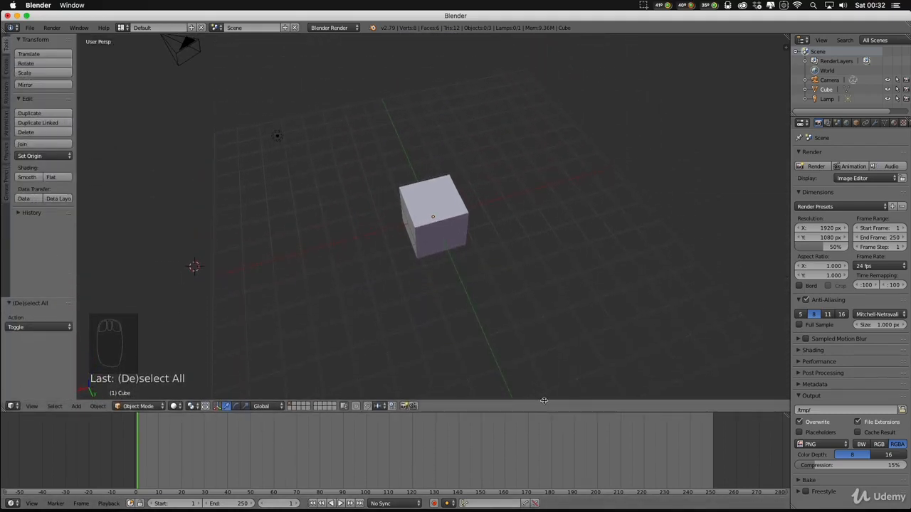
{"action": "mouse_move", "coordinate": [543, 401]}
{"action": "left_mouse_down"}
{"action": "mouse_move", "coordinate": [543, 427]}
{"action": "mouse_move", "coordinate": [542, 399]}
{"action": "left_mouse_up"}
- Split the 3D view vertically into two side-by-side 3D views
{"action": "left_click", "coordinate": [785, 36]}
{"action": "left_click_drag", "start_coordinate": [785, 37], "coordinate": [349, 123]}
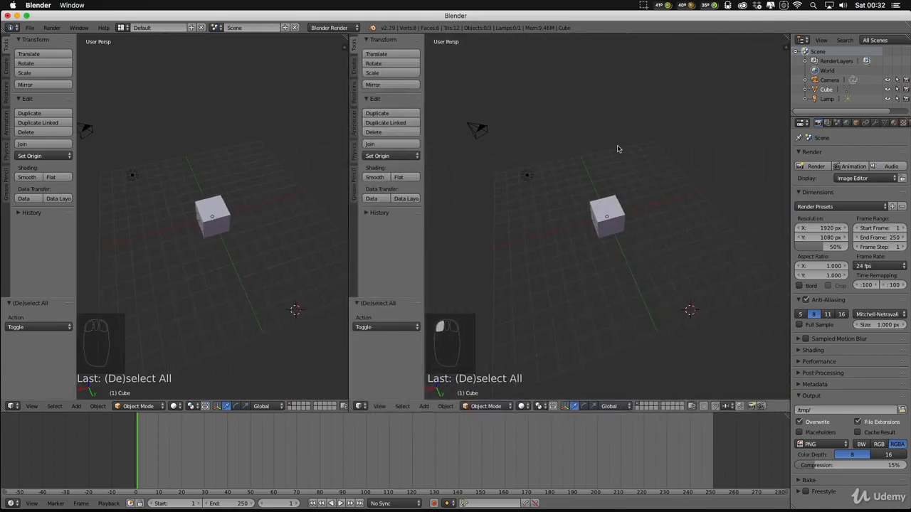
- Split the two 3D views into eight smaller 3D views, and split the timeline into two side-by-side timelines
{"action": "left_click_drag", "start_coordinate": [353, 410], "coordinate": [518, 190]}
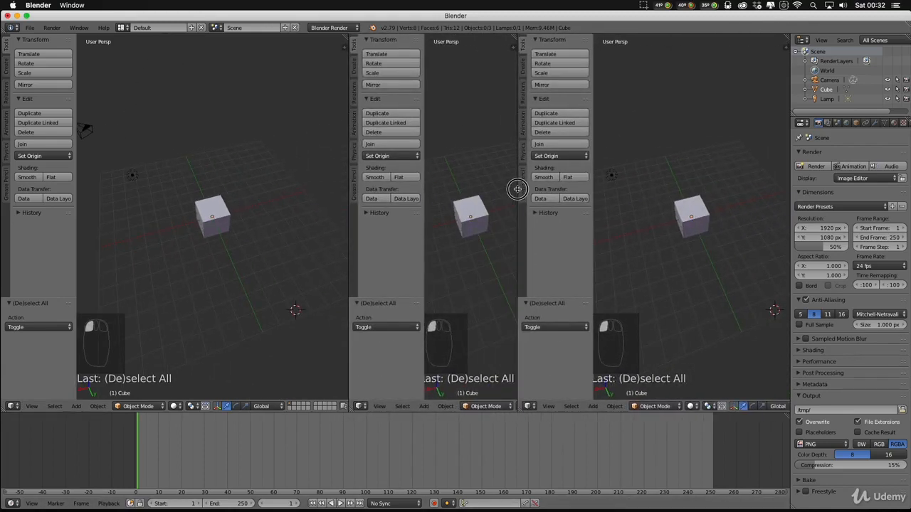
{"action": "left_click_drag", "start_coordinate": [519, 407], "coordinate": [538, 171]}
{"action": "left_click_drag", "start_coordinate": [345, 36], "coordinate": [190, 103]}
{"action": "left_click_drag", "start_coordinate": [207, 36], "coordinate": [191, 246]}
{"action": "left_click_drag", "start_coordinate": [188, 36], "coordinate": [116, 100]}
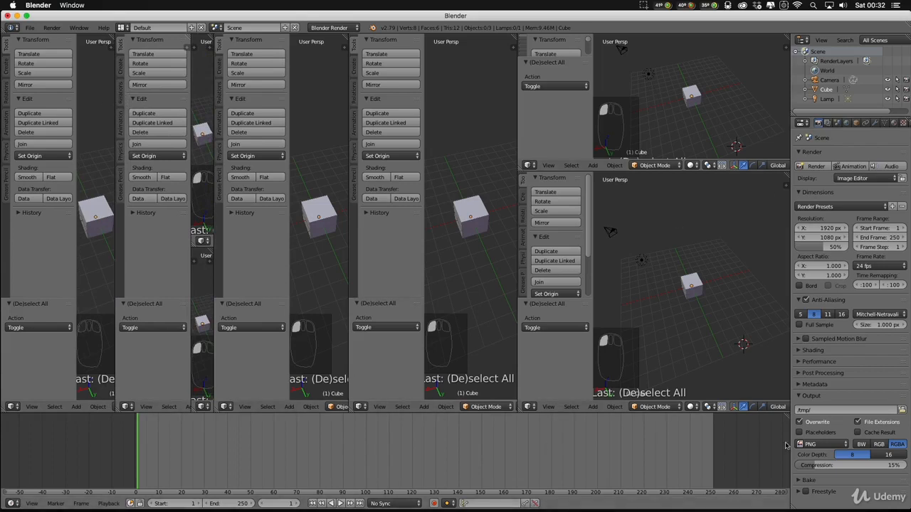
{"action": "left_click_drag", "start_coordinate": [785, 414], "coordinate": [454, 425]}
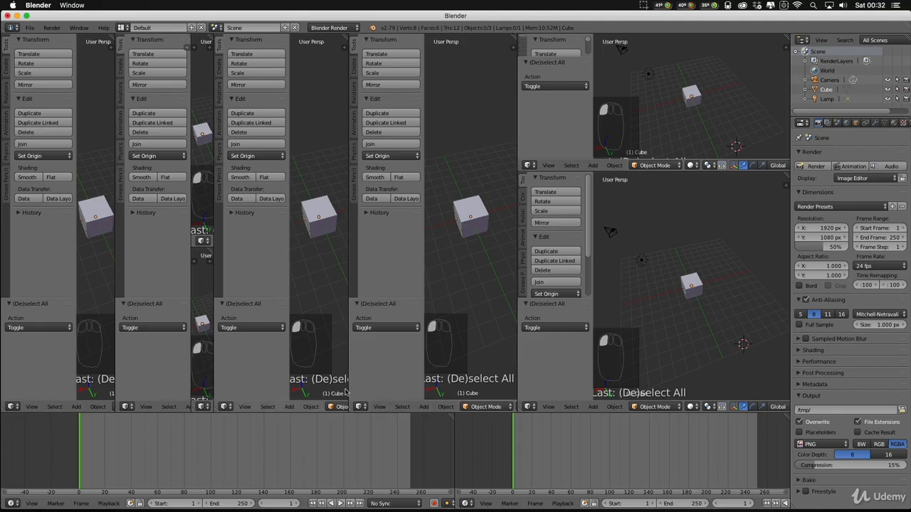
- Join the narrow 3D views one after another into a single large 3D view beside the stacked pair
{"action": "mouse_move", "coordinate": [350, 411]}
{"action": "left_mouse_down"}
{"action": "mouse_move", "coordinate": [295, 407]}
{"action": "mouse_move", "coordinate": [305, 199]}
{"action": "mouse_move", "coordinate": [315, 210]}
{"action": "mouse_move", "coordinate": [333, 204]}
{"action": "mouse_move", "coordinate": [288, 229]}
{"action": "mouse_move", "coordinate": [309, 224]}
{"action": "mouse_move", "coordinate": [293, 264]}
{"action": "mouse_move", "coordinate": [416, 287]}
{"action": "mouse_move", "coordinate": [272, 278]}
{"action": "mouse_move", "coordinate": [337, 252]}
{"action": "mouse_move", "coordinate": [262, 221]}
{"action": "mouse_move", "coordinate": [321, 220]}
{"action": "mouse_move", "coordinate": [299, 270]}
{"action": "mouse_move", "coordinate": [266, 239]}
{"action": "mouse_move", "coordinate": [272, 252]}
{"action": "mouse_move", "coordinate": [459, 232]}
{"action": "mouse_move", "coordinate": [490, 240]}
{"action": "mouse_move", "coordinate": [468, 239]}
{"action": "left_mouse_up"}
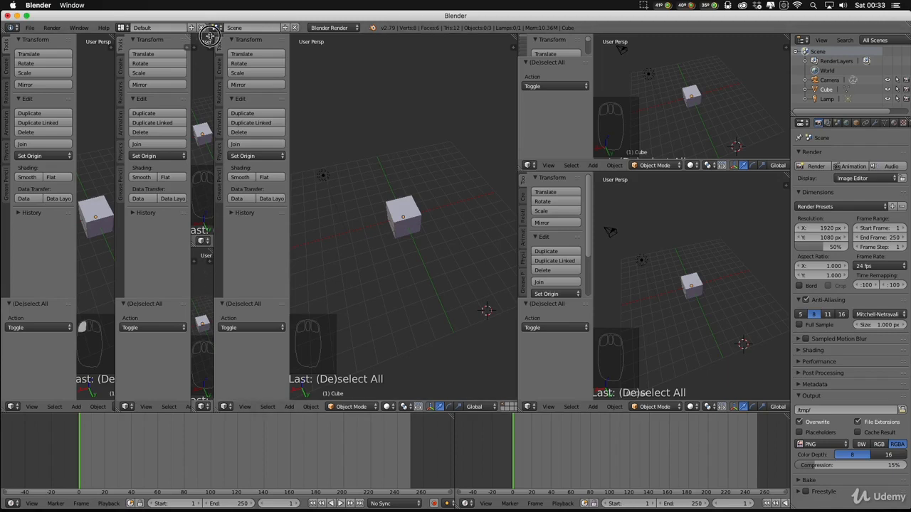
{"action": "left_click", "coordinate": [245, 45]}
{"action": "mouse_move", "coordinate": [194, 246]}
{"action": "left_mouse_down"}
{"action": "mouse_move", "coordinate": [204, 279]}
{"action": "mouse_move", "coordinate": [204, 203]}
{"action": "left_mouse_up"}
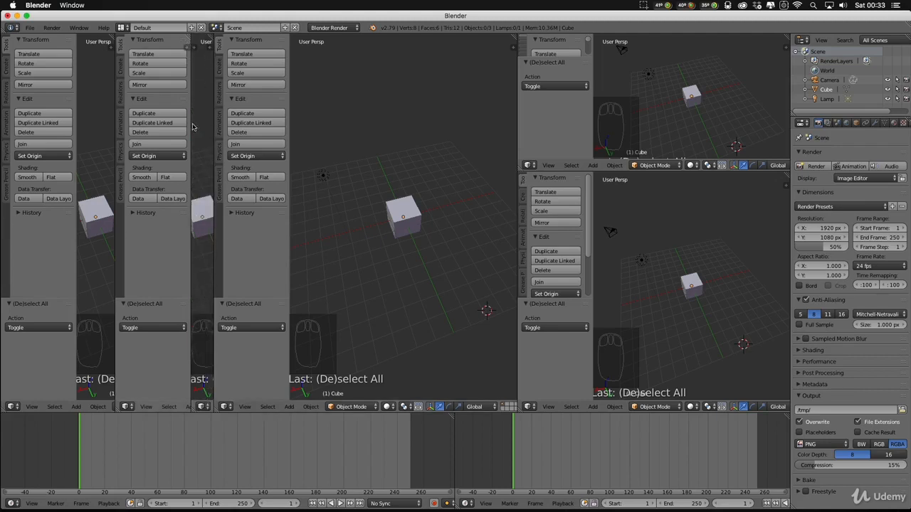
{"action": "left_click_drag", "start_coordinate": [212, 37], "coordinate": [248, 39]}
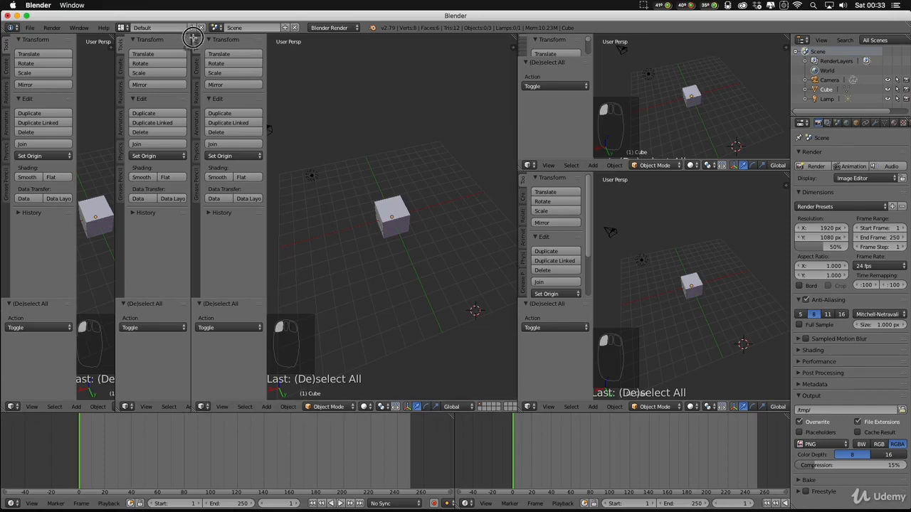
{"action": "left_click_drag", "start_coordinate": [193, 37], "coordinate": [255, 45]}
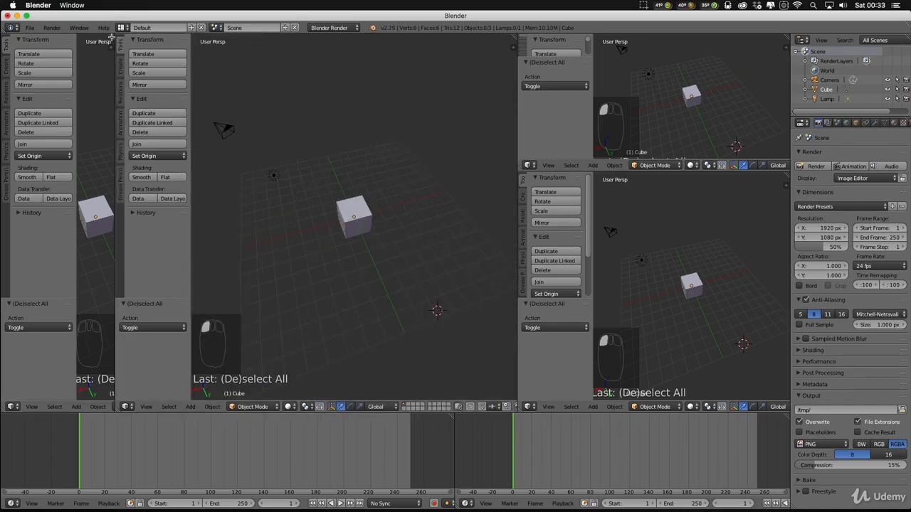
{"action": "left_click_drag", "start_coordinate": [112, 37], "coordinate": [220, 48]}
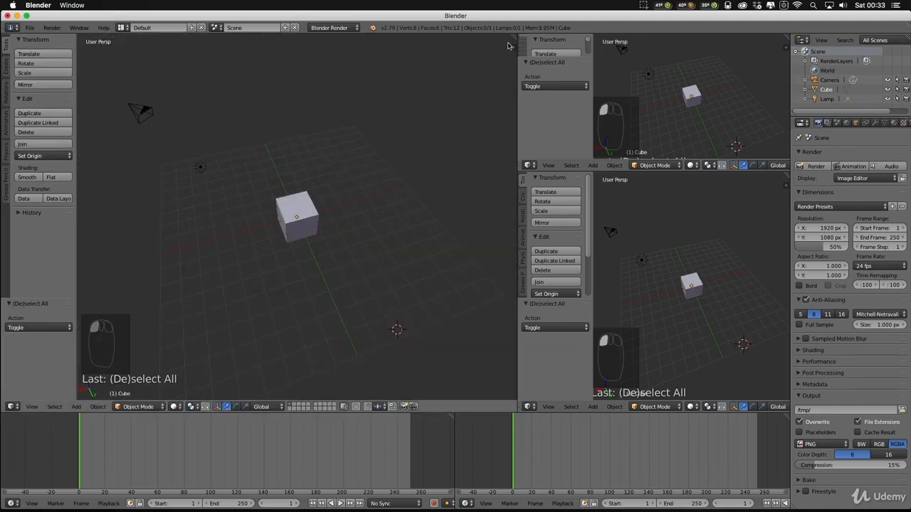
- Join the stacked 3D views and merge them into the large 3D view, and join the two timelines into one
{"action": "left_click_drag", "start_coordinate": [519, 170], "coordinate": [483, 165]}
{"action": "left_click_drag", "start_coordinate": [515, 38], "coordinate": [559, 40]}
{"action": "left_click_drag", "start_coordinate": [520, 168], "coordinate": [530, 299]}
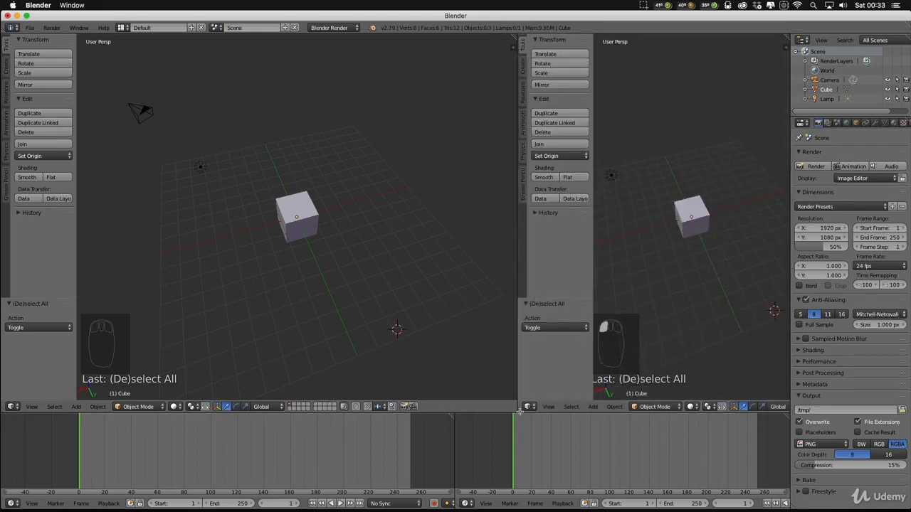
{"action": "mouse_move", "coordinate": [520, 411]}
{"action": "left_mouse_down"}
{"action": "mouse_move", "coordinate": [452, 418]}
{"action": "mouse_move", "coordinate": [526, 422]}
{"action": "left_mouse_up"}
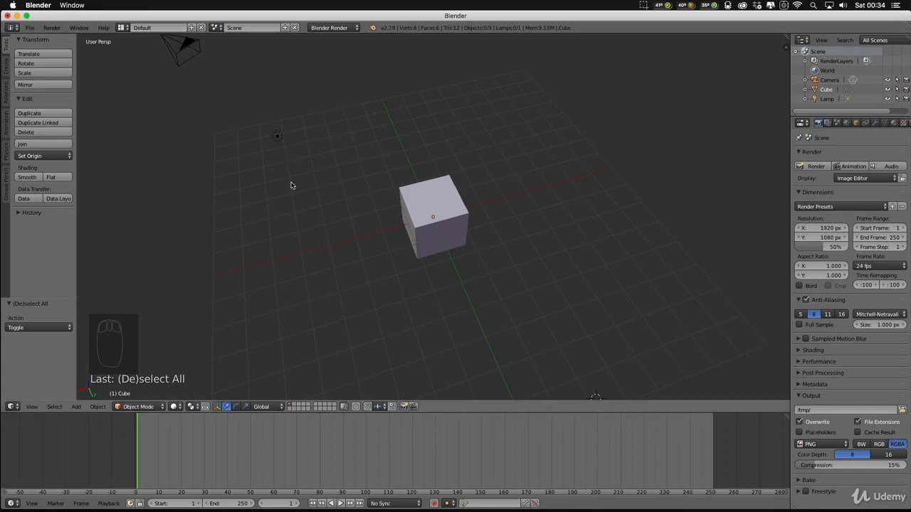
- Split a narrower 3D view off the main 3D view and join it back into one
{"action": "left_click_drag", "start_coordinate": [787, 37], "coordinate": [600, 80]}
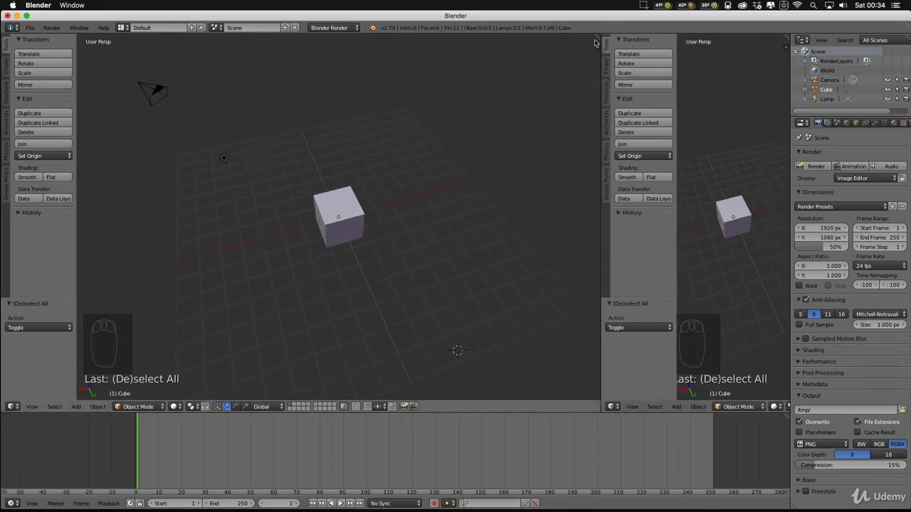
{"action": "left_click_drag", "start_coordinate": [596, 37], "coordinate": [657, 47]}
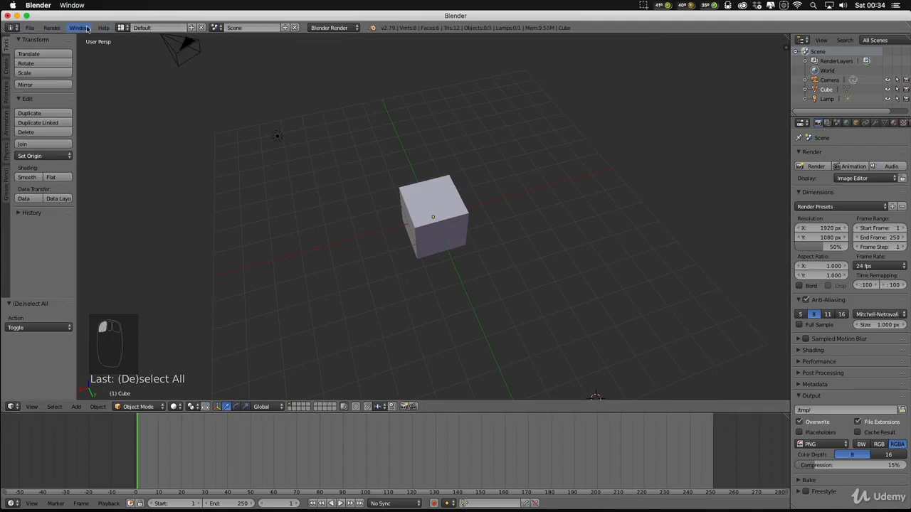
- Switch the screen layout through 3D View Full, Animation and Compositing, and return it to Default
{"action": "left_click", "coordinate": [125, 30]}
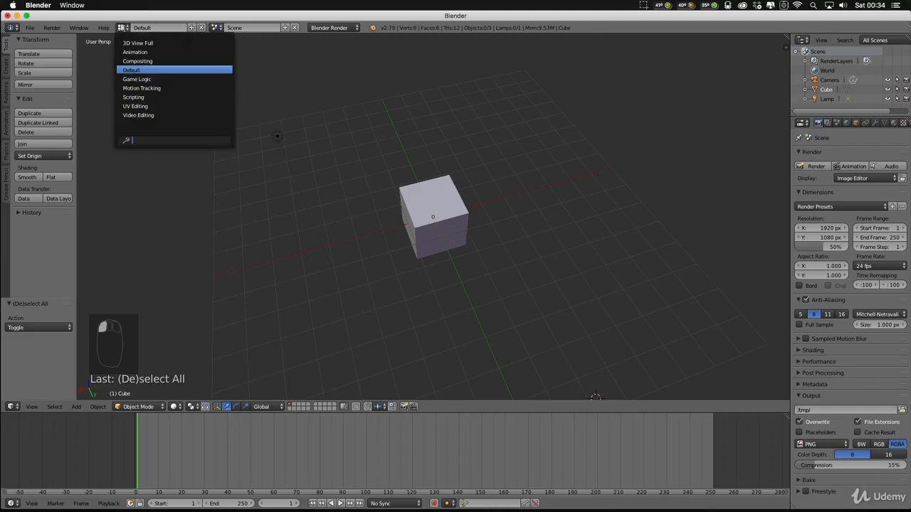
{"action": "left_click", "coordinate": [163, 44]}
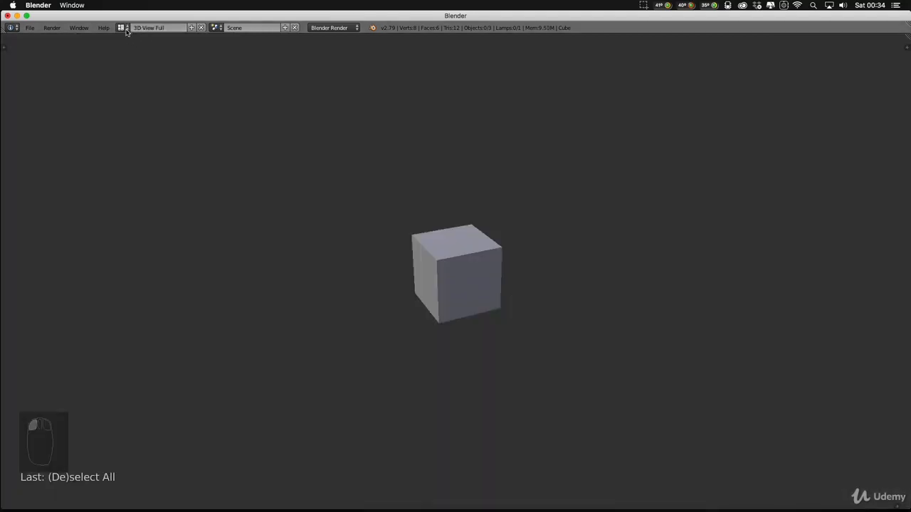
{"action": "left_click", "coordinate": [123, 27]}
{"action": "left_click", "coordinate": [133, 52]}
{"action": "left_click", "coordinate": [123, 27]}
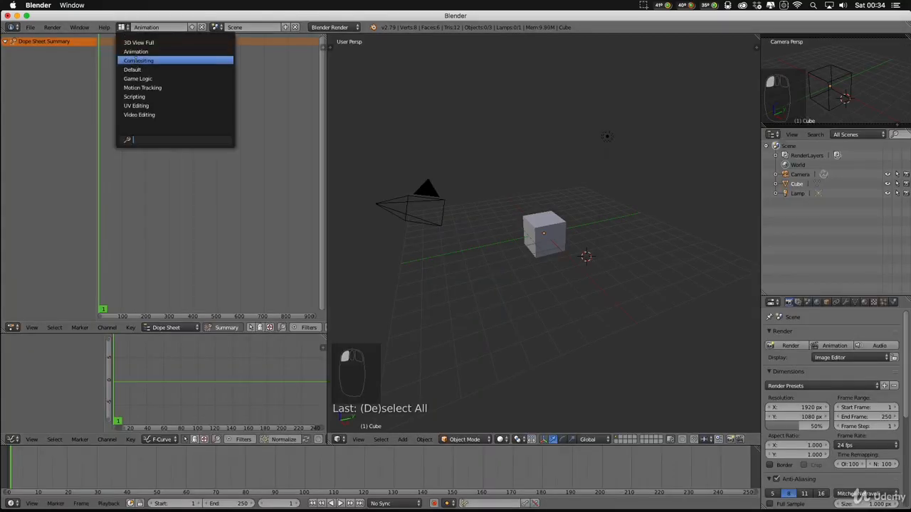
{"action": "left_click", "coordinate": [137, 60]}
{"action": "left_click", "coordinate": [123, 28]}
{"action": "left_click", "coordinate": [133, 69]}
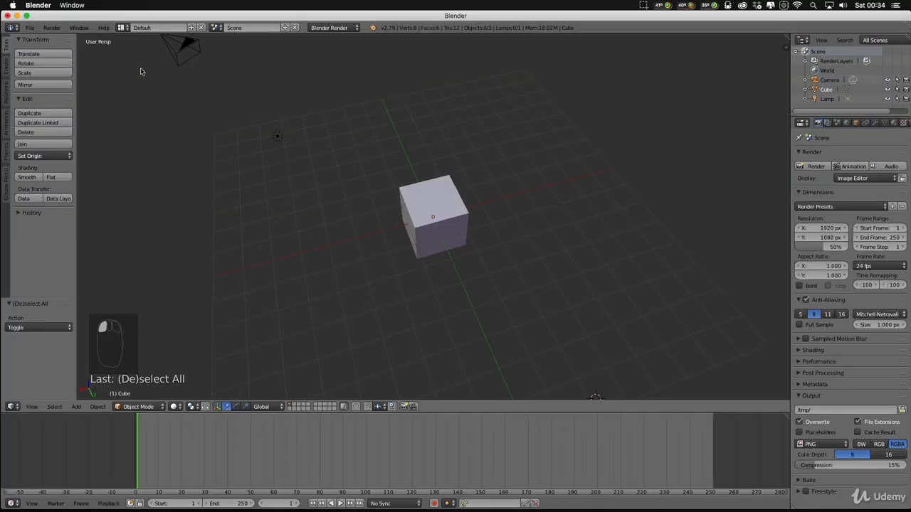
- Switch the screen layout through Game Logic and Motion Tracking, and return it to Default
{"action": "left_click", "coordinate": [122, 28]}
{"action": "left_click", "coordinate": [135, 79]}
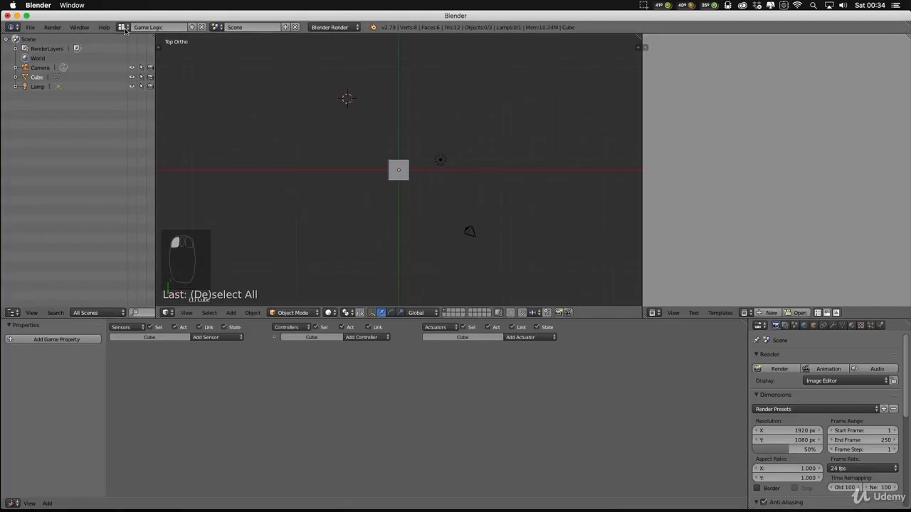
{"action": "left_click", "coordinate": [122, 28]}
{"action": "left_click", "coordinate": [139, 87]}
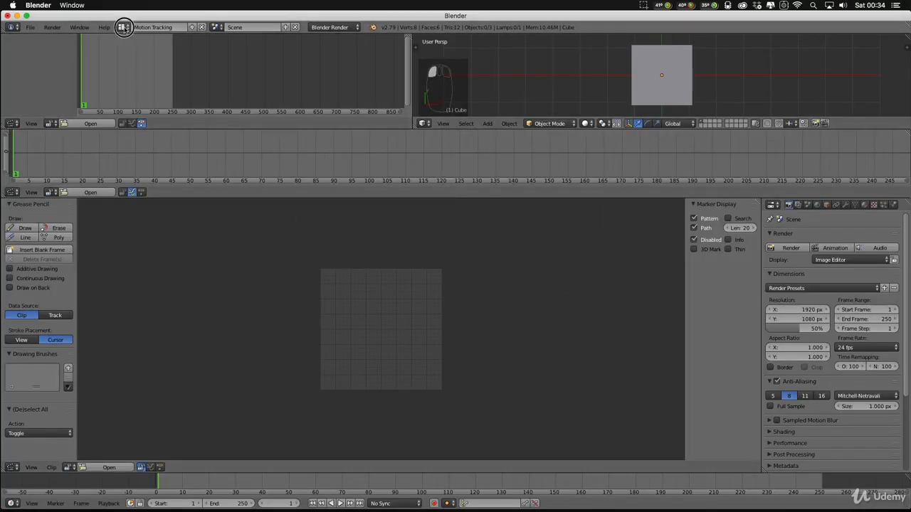
{"action": "left_click", "coordinate": [122, 28]}
{"action": "left_click", "coordinate": [135, 70]}
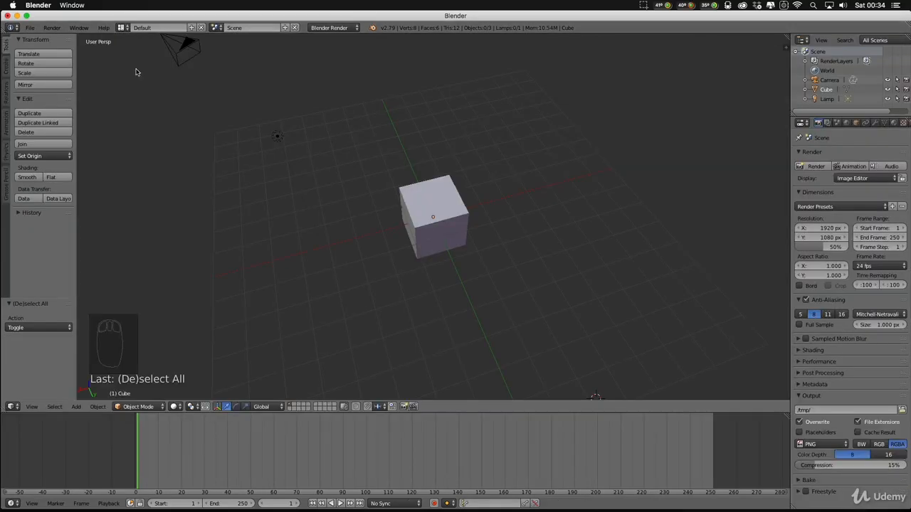
- Add a new screen layout based on Default and name it "my layout"
{"action": "left_click", "coordinate": [192, 28]}
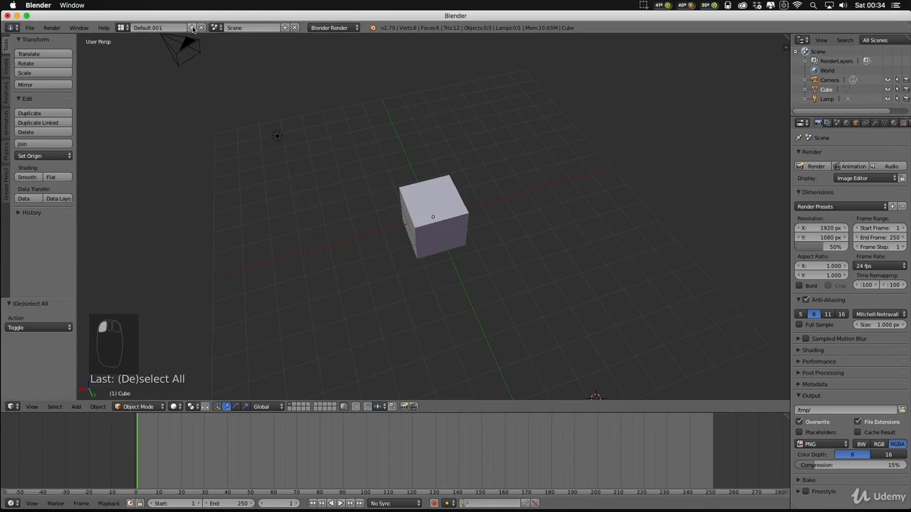
{"action": "left_click", "coordinate": [170, 27]}
{"action": "key", "text": "BackSpace"}
{"action": "key", "text": "Return"}
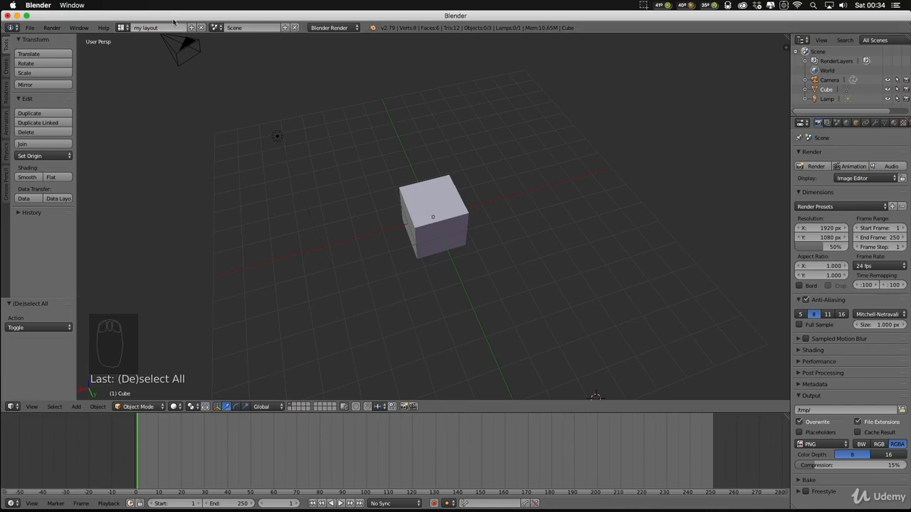
{"action": "left_click", "coordinate": [122, 27]}
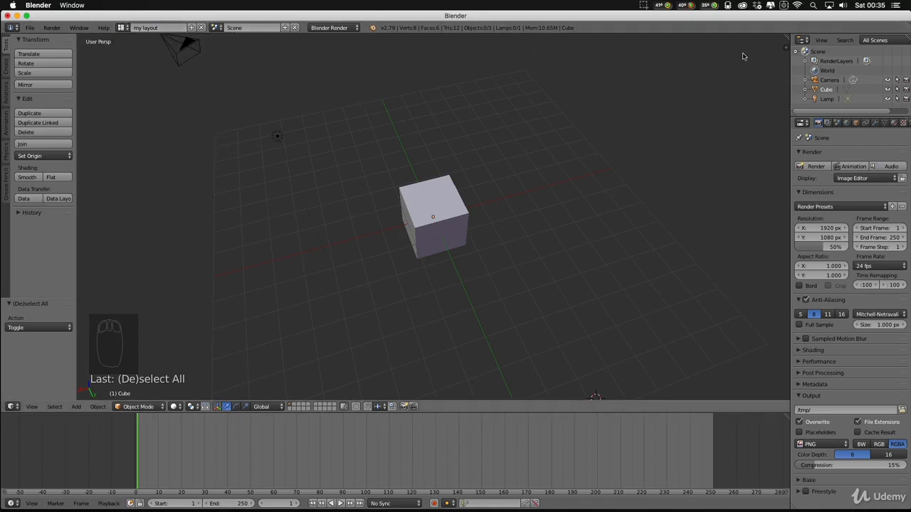
- Split the 3D view into two columns, and subdivide these horizontally and vertically into seven 3D views
{"action": "left_click_drag", "start_coordinate": [787, 38], "coordinate": [436, 262]}
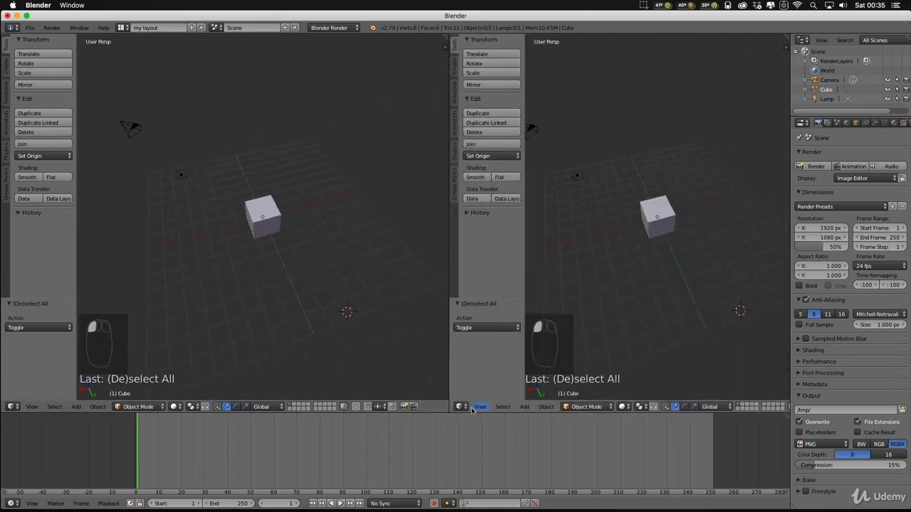
{"action": "left_click_drag", "start_coordinate": [454, 409], "coordinate": [540, 225]}
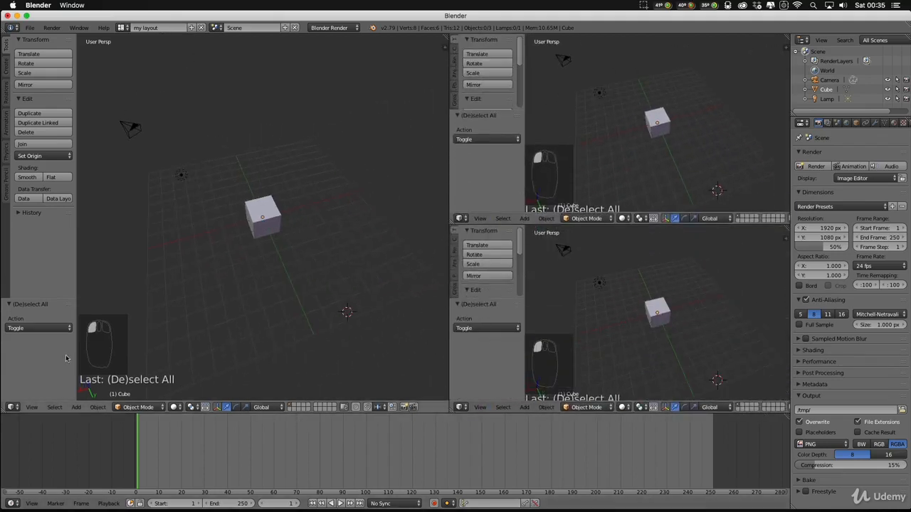
{"action": "left_click", "coordinate": [24, 381]}
{"action": "left_click_drag", "start_coordinate": [5, 406], "coordinate": [128, 86]}
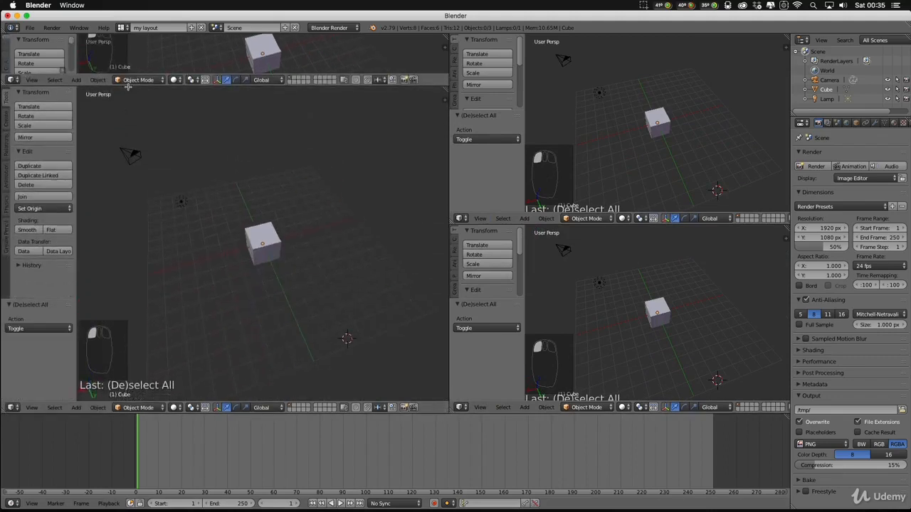
{"action": "left_click_drag", "start_coordinate": [442, 95], "coordinate": [171, 96]}
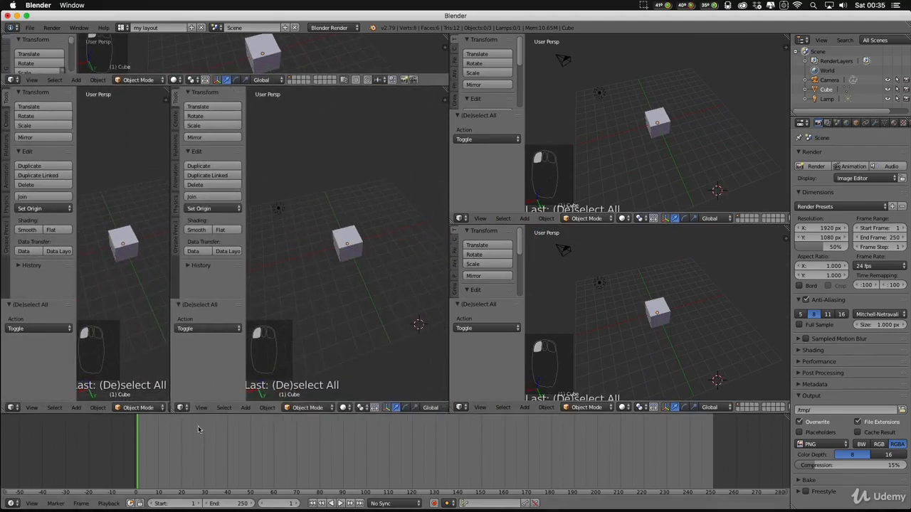
{"action": "left_click_drag", "start_coordinate": [174, 404], "coordinate": [249, 281]}
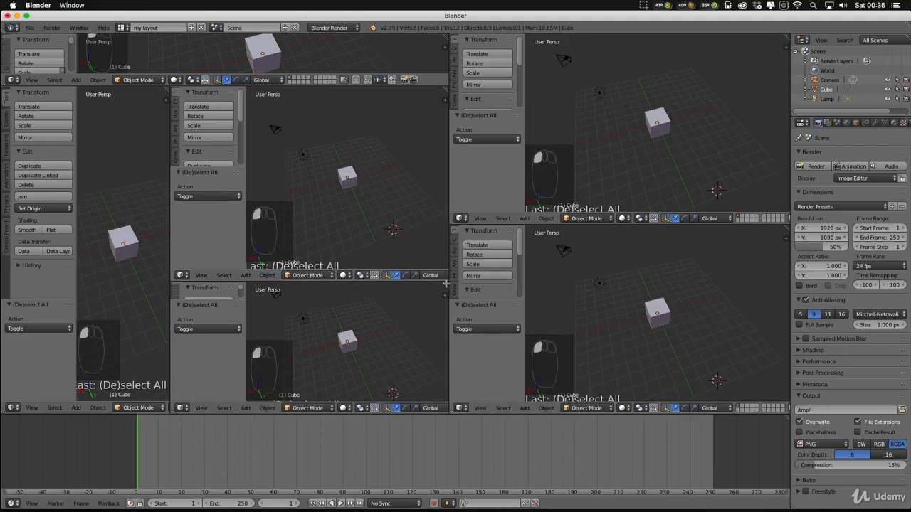
{"action": "left_click_drag", "start_coordinate": [444, 283], "coordinate": [322, 306]}
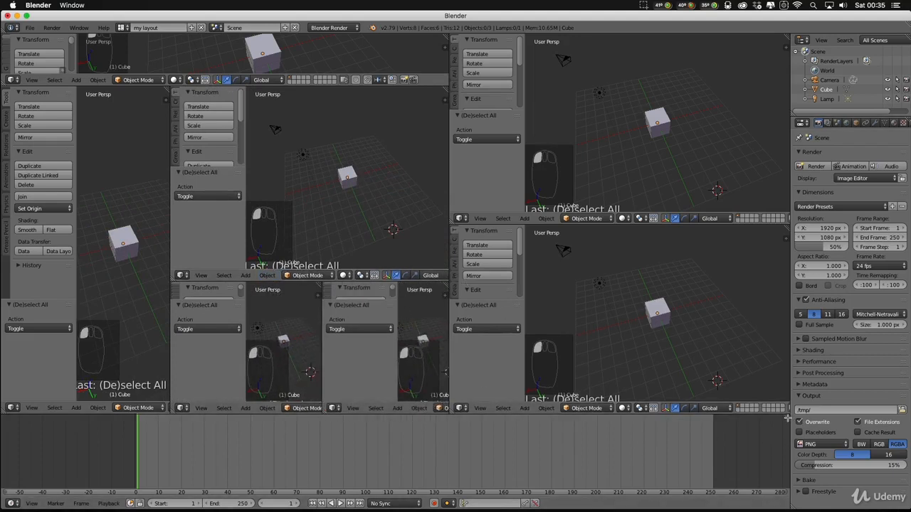
- Split the timeline into four side-by-side timelines, and divide the last of them horizontally in two
{"action": "left_click_drag", "start_coordinate": [787, 419], "coordinate": [267, 420]}
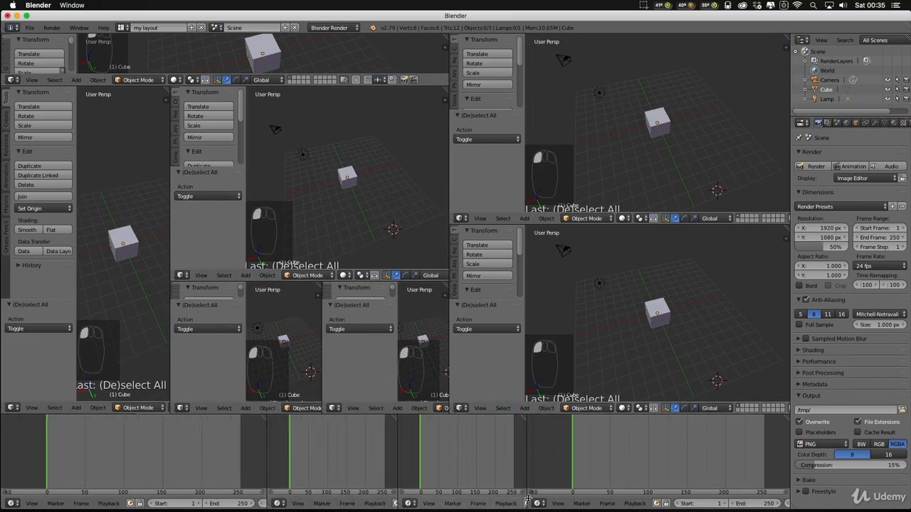
{"action": "left_click_drag", "start_coordinate": [530, 505], "coordinate": [546, 431]}
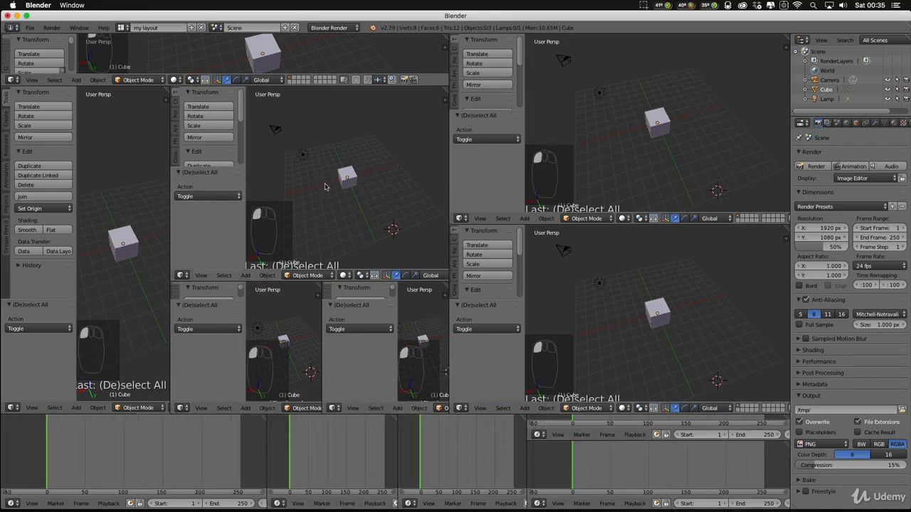
- Switch the screen layout to Default and back to "my layout" to compare the two arrangements
{"action": "left_click", "coordinate": [123, 28]}
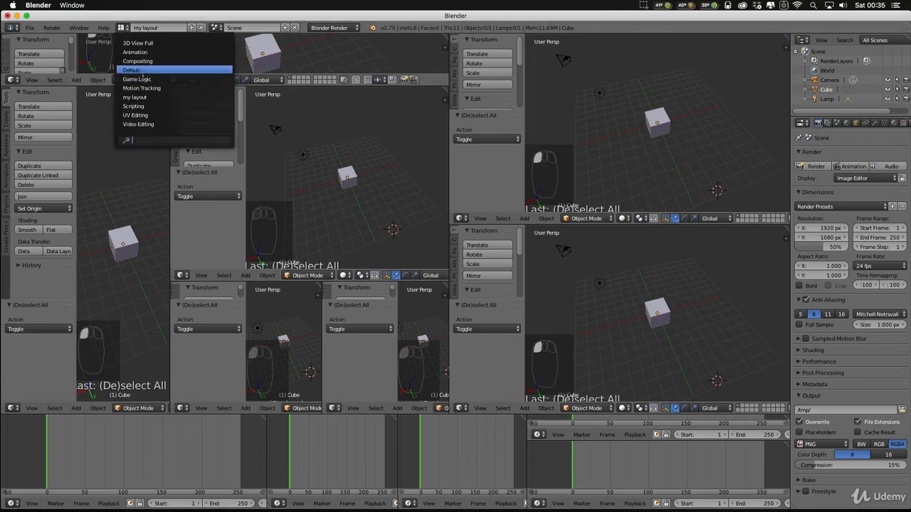
{"action": "left_click", "coordinate": [141, 71]}
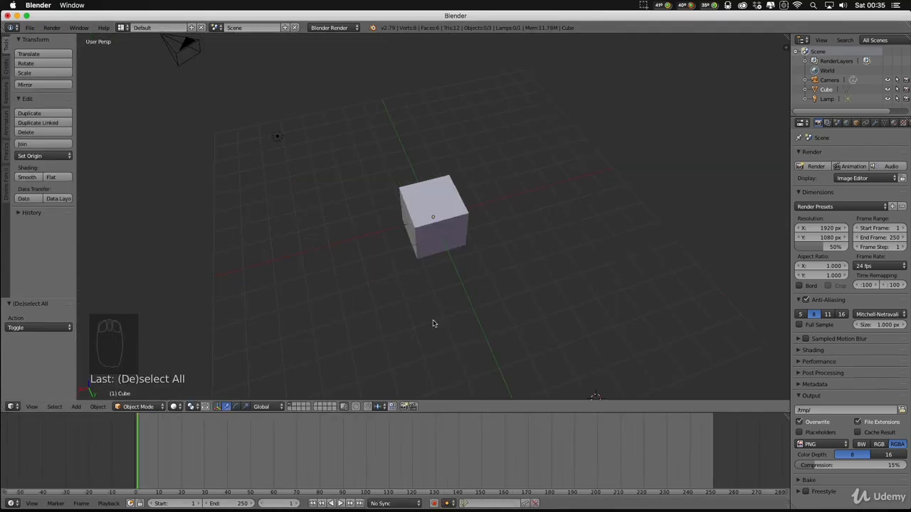
{"action": "left_click", "coordinate": [165, 28]}
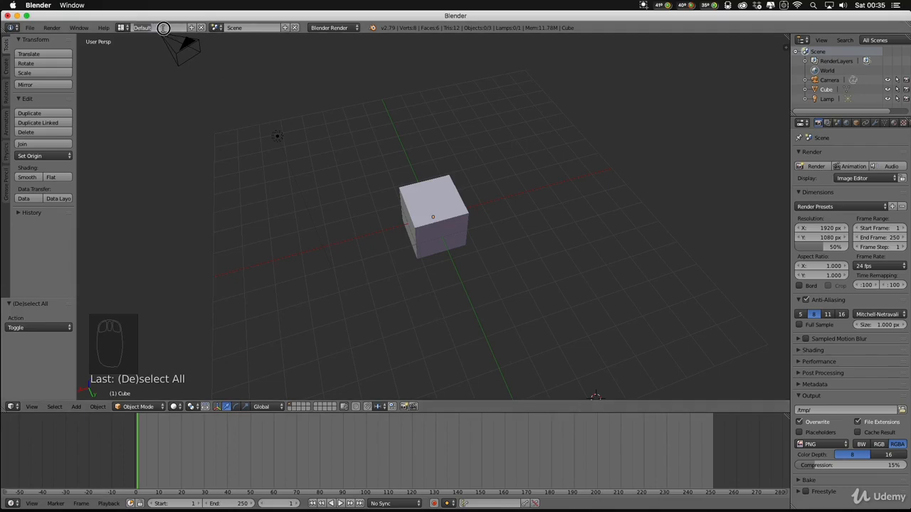
{"action": "left_click", "coordinate": [121, 28]}
{"action": "left_click", "coordinate": [153, 97]}
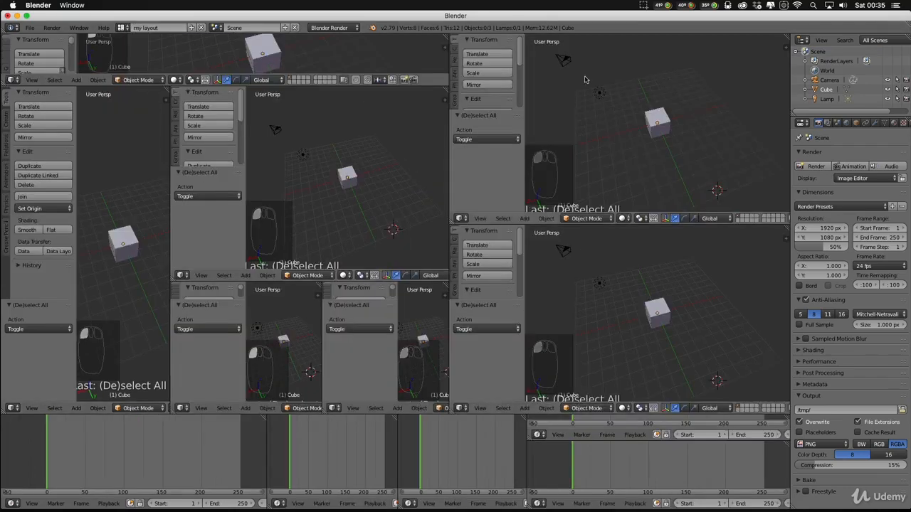
- Join the subdivided 3D views until one full-height 3D view remains in each of the two columns
{"action": "left_click_drag", "start_coordinate": [320, 284], "coordinate": [375, 283]}
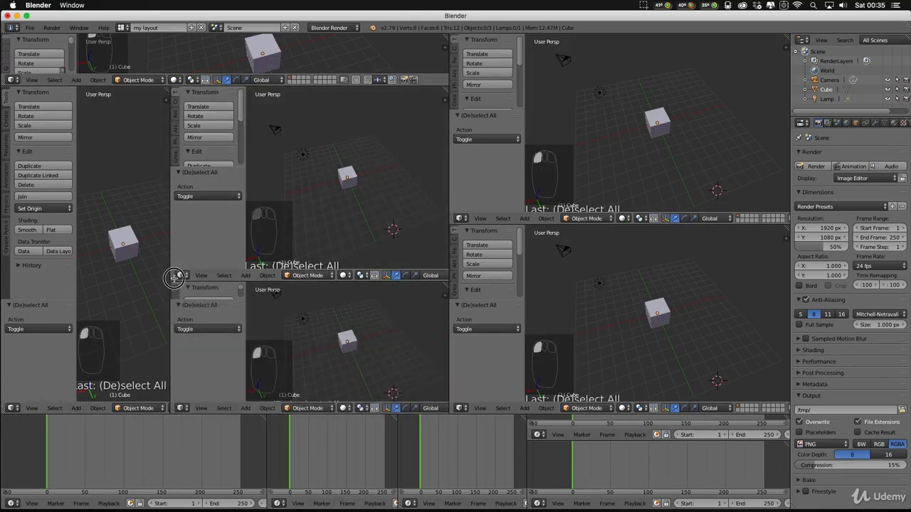
{"action": "left_click_drag", "start_coordinate": [174, 282], "coordinate": [178, 185]}
{"action": "left_click_drag", "start_coordinate": [167, 90], "coordinate": [93, 96]}
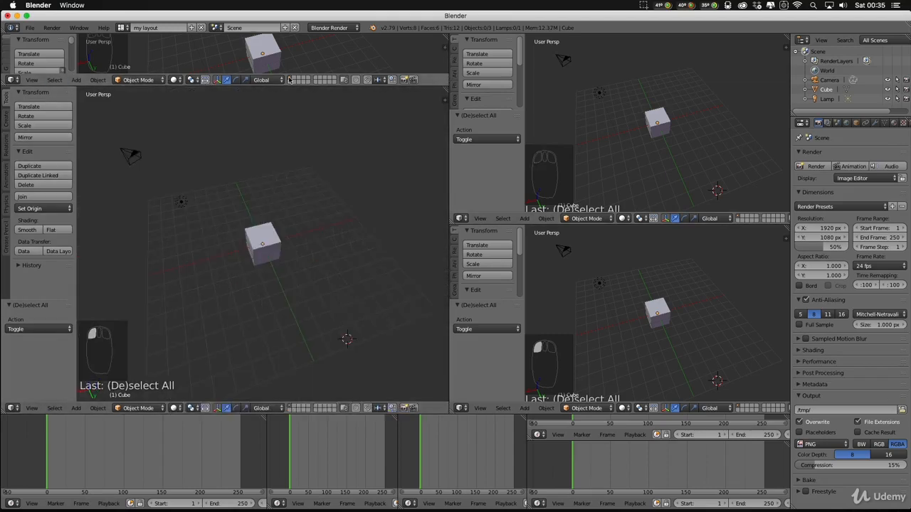
{"action": "left_click_drag", "start_coordinate": [5, 82], "coordinate": [288, 201]}
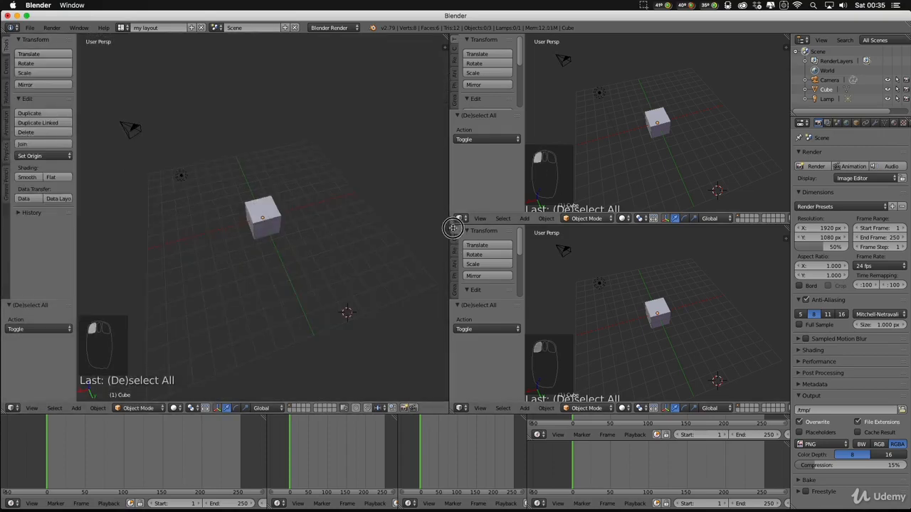
{"action": "left_click_drag", "start_coordinate": [454, 225], "coordinate": [456, 253]}
- Join all the timeline areas back into a single timeline below the 3D views
{"action": "left_click_drag", "start_coordinate": [394, 416], "coordinate": [421, 421]}
{"action": "left_click_drag", "start_coordinate": [265, 415], "coordinate": [427, 420]}
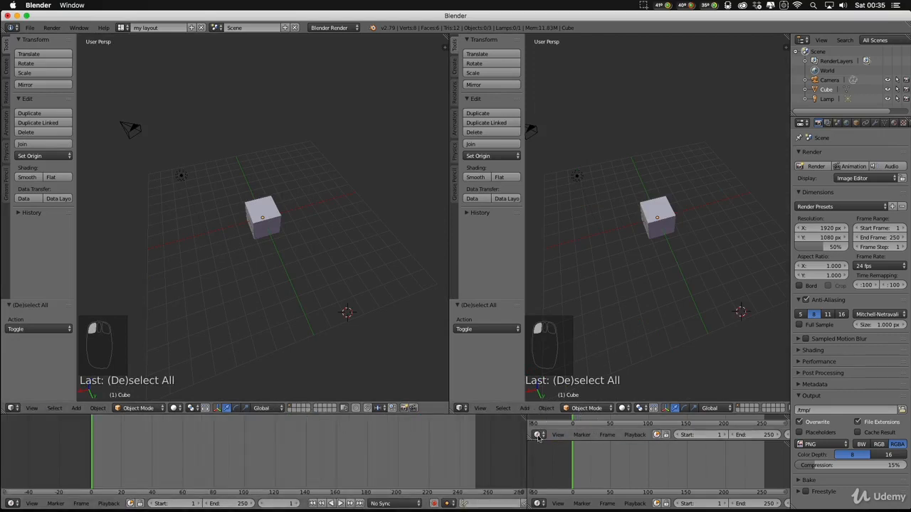
{"action": "left_click_drag", "start_coordinate": [530, 437], "coordinate": [534, 459]}
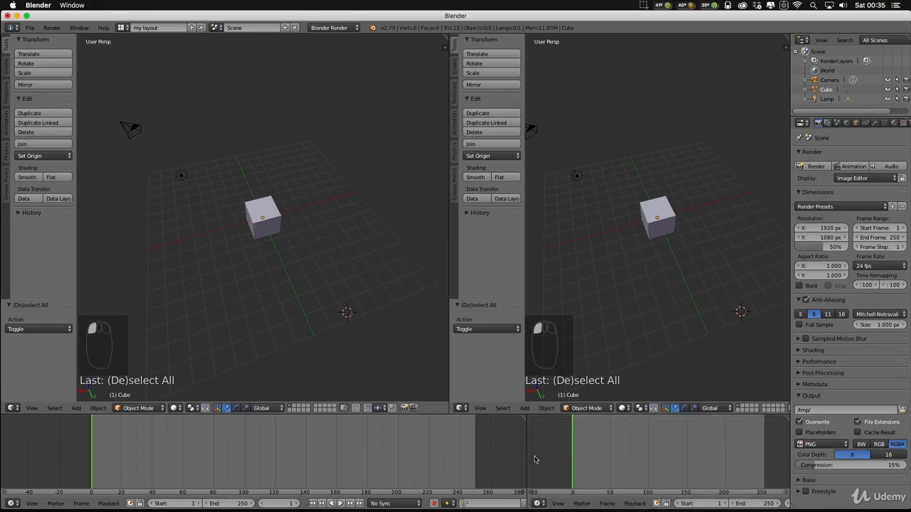
{"action": "left_click_drag", "start_coordinate": [524, 420], "coordinate": [569, 434]}
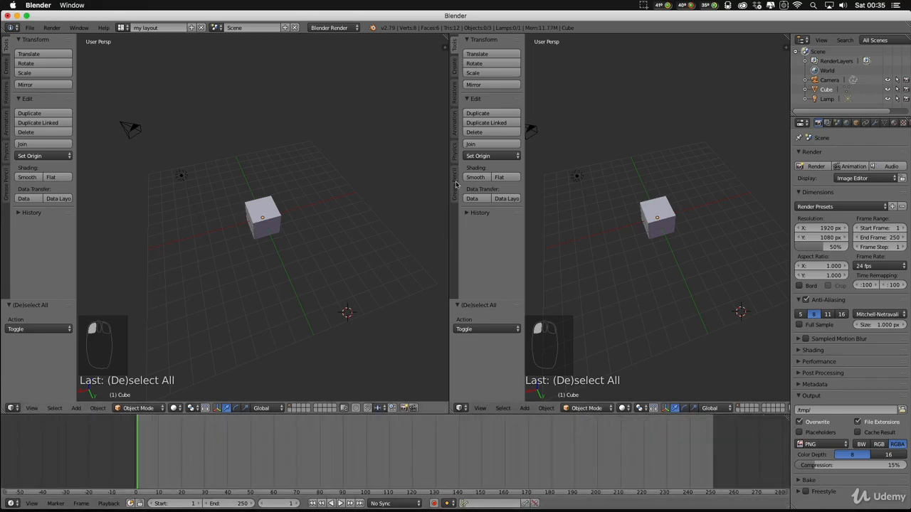
- Join the two remaining 3D views into one and pick "my layout" from the available screen layouts
{"action": "left_click_drag", "start_coordinate": [443, 34], "coordinate": [413, 140]}
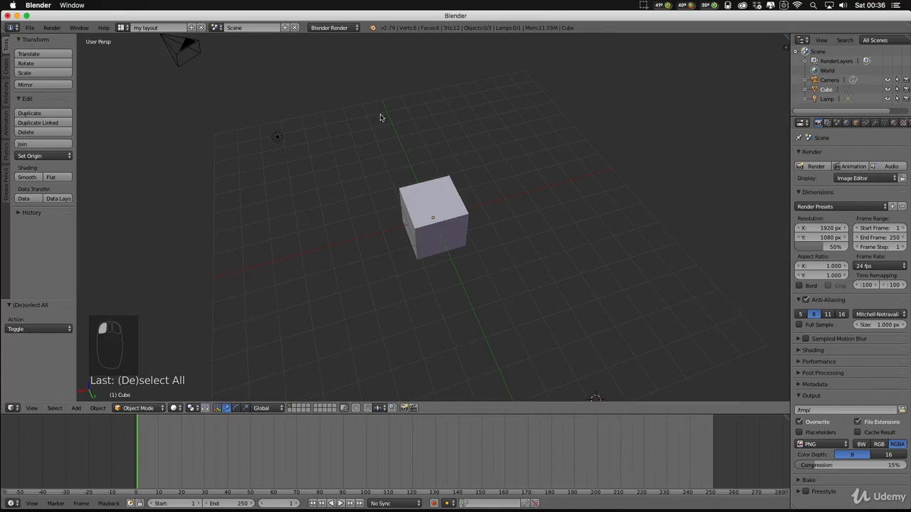
{"action": "left_click", "coordinate": [122, 27]}
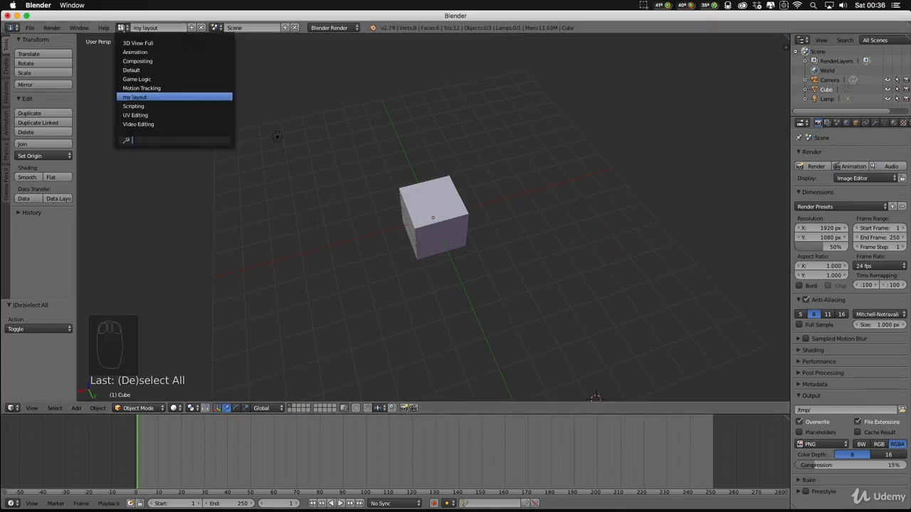
{"action": "left_click", "coordinate": [162, 96]}
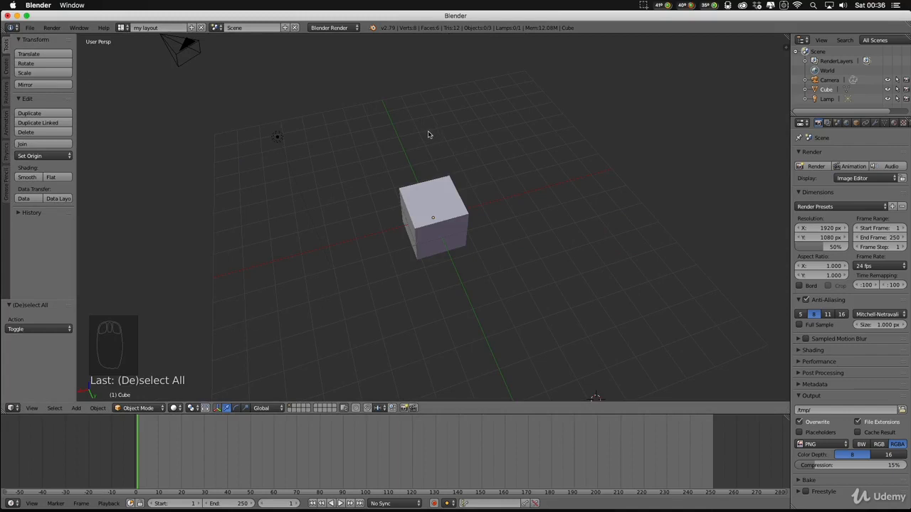
{"action": "scroll", "coordinate": [534, 273], "scroll_direction": "down", "scroll_amount": 4}
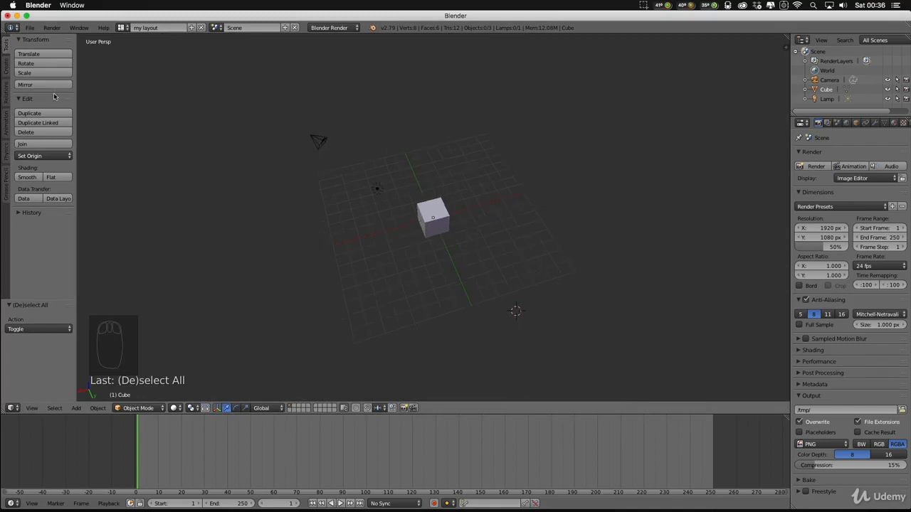
- Open the User Preferences, move the window over the 3D view, and show the Interface settings
{"action": "left_click", "coordinate": [29, 30]}
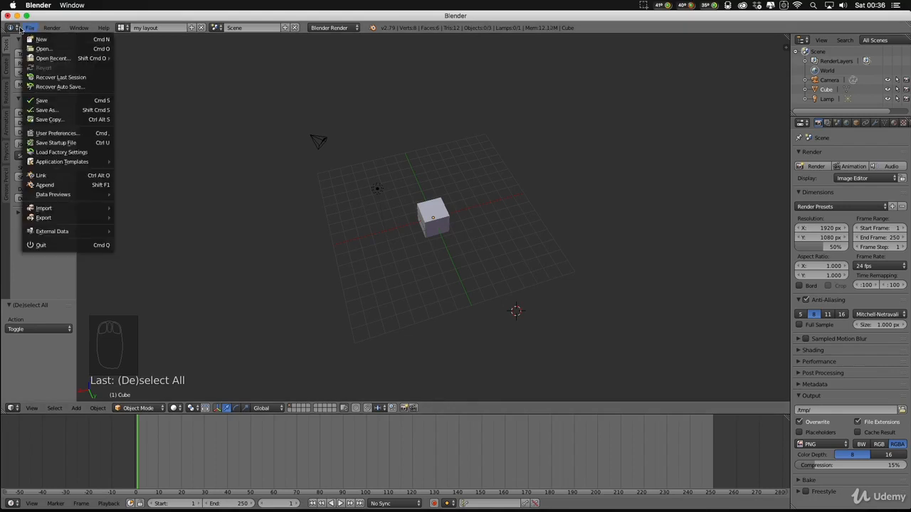
{"action": "left_click", "coordinate": [30, 30]}
{"action": "left_click", "coordinate": [30, 30]}
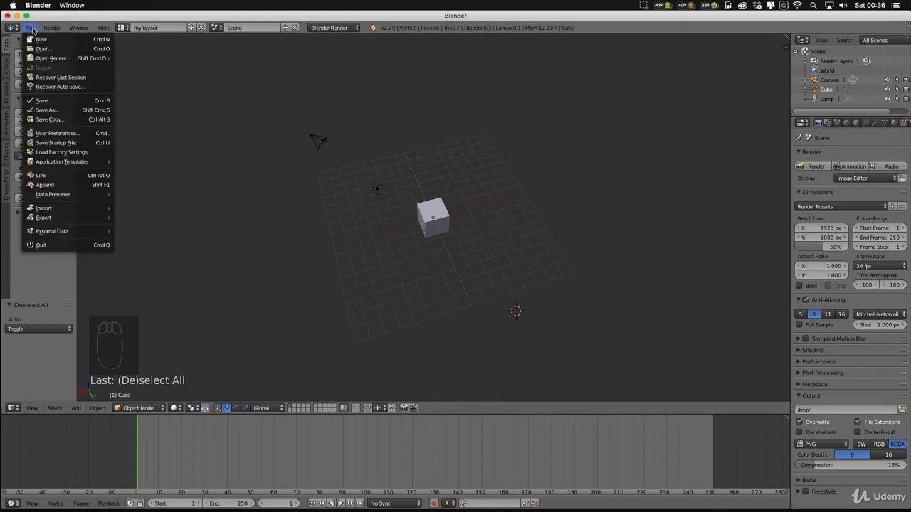
{"action": "left_click", "coordinate": [71, 135]}
{"action": "left_click_drag", "start_coordinate": [151, 21], "coordinate": [245, 59]}
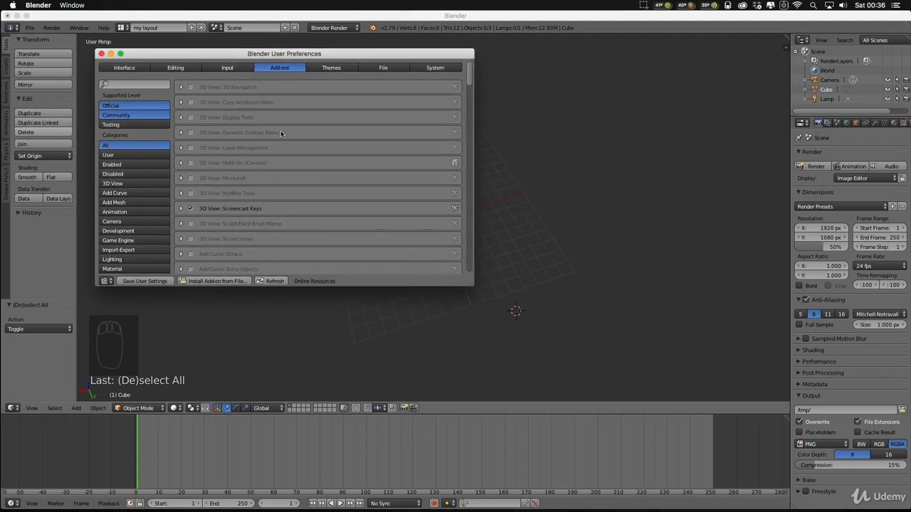
{"action": "left_click", "coordinate": [125, 68]}
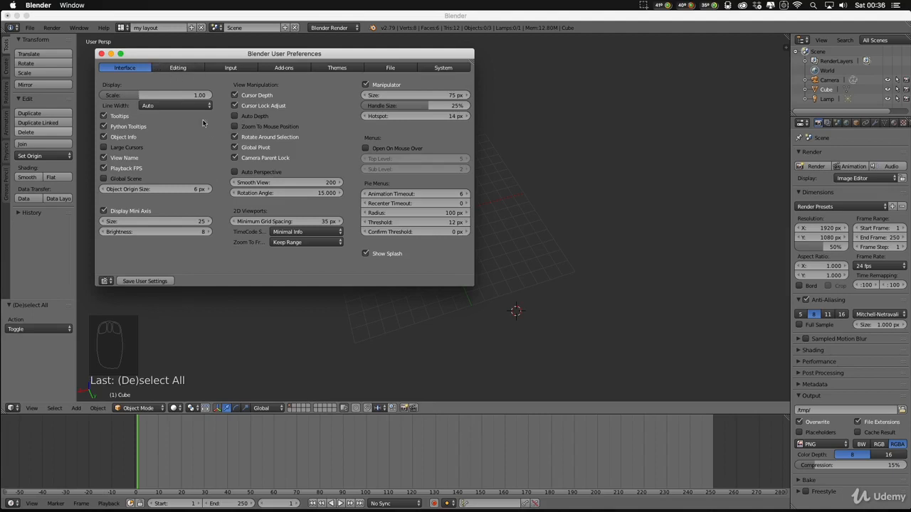
- Set the number of global undo steps to 200 in the Editing preferences
{"action": "left_click", "coordinate": [177, 68]}
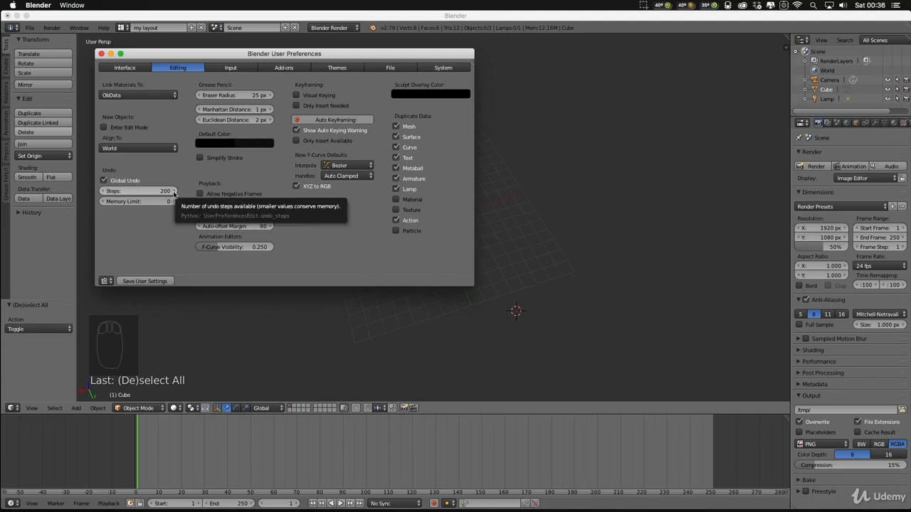
{"action": "left_click", "coordinate": [151, 192]}
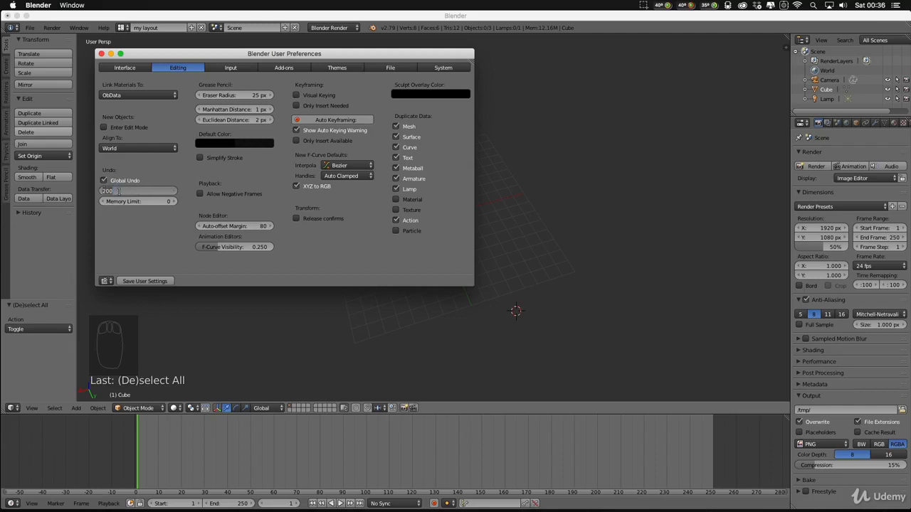
{"action": "left_click", "coordinate": [149, 241]}
{"action": "left_click", "coordinate": [163, 192]}
{"action": "key", "text": "BackSpace"}
{"action": "key", "text": "Return"}
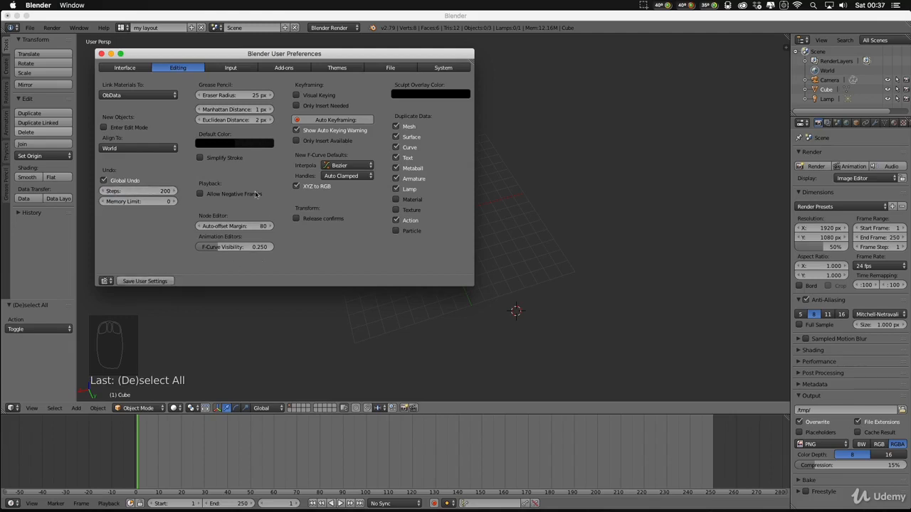
- Turn Emulate 3 Button Mouse and Emulate Numpad on and back off in the Input preferences
{"action": "left_click", "coordinate": [231, 68]}
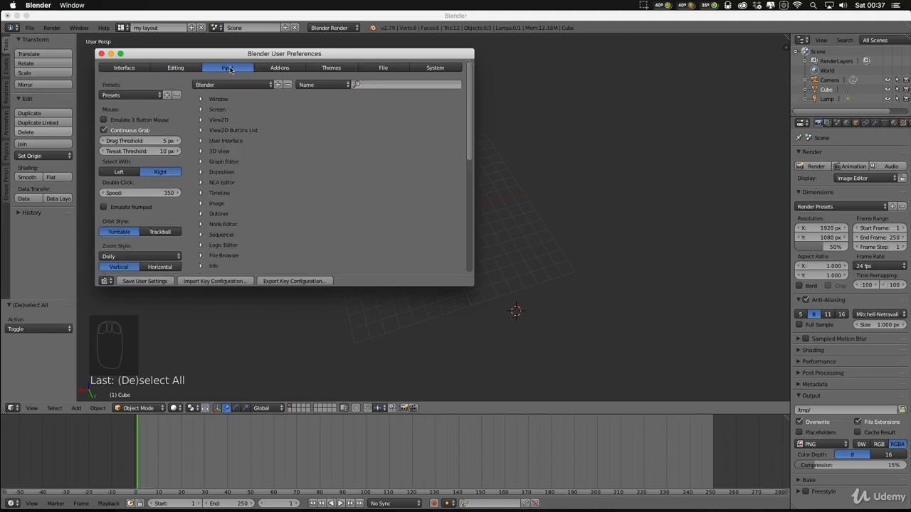
{"action": "left_click", "coordinate": [103, 121]}
{"action": "left_click", "coordinate": [104, 121]}
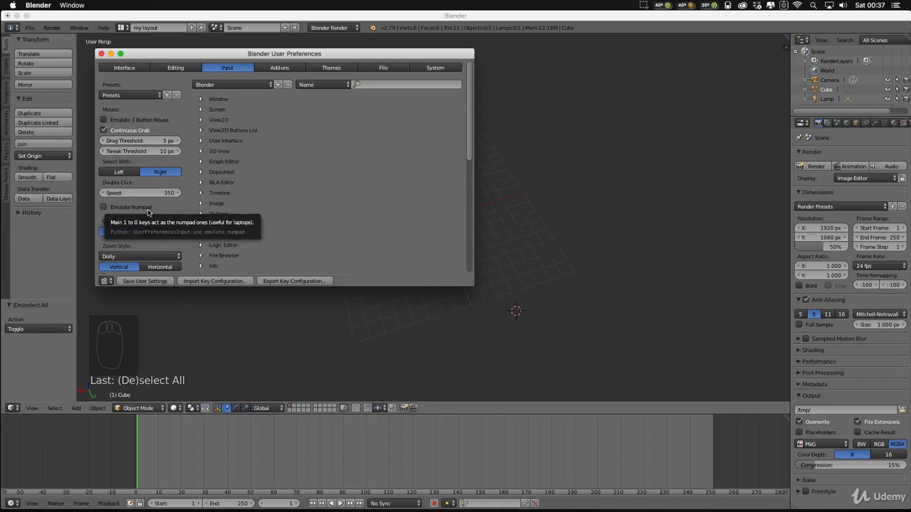
{"action": "left_click", "coordinate": [104, 208]}
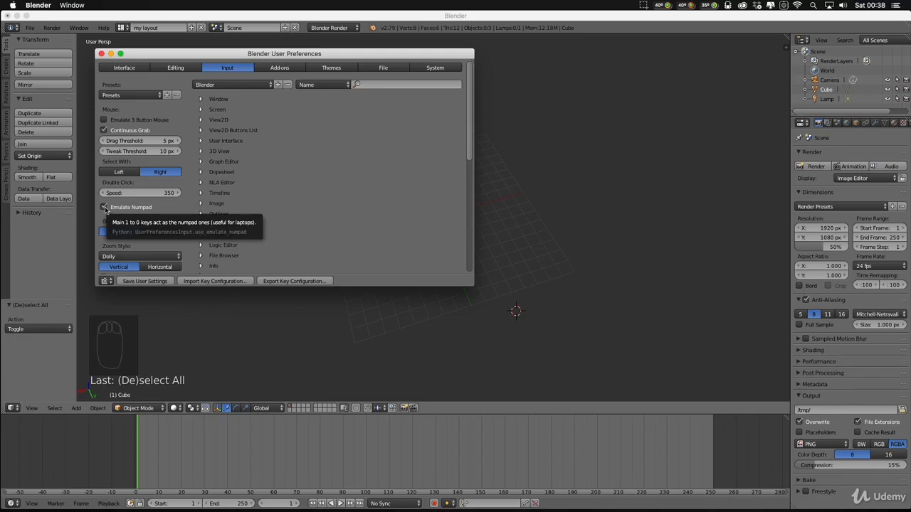
{"action": "left_click", "coordinate": [105, 207]}
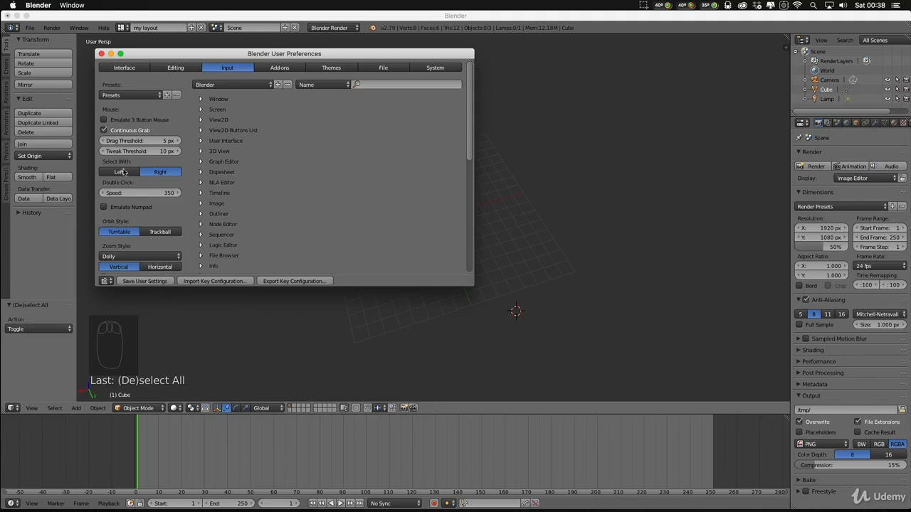
- Save the user settings, revisit the Interface settings, and close the User Preferences window
{"action": "left_click", "coordinate": [133, 281]}
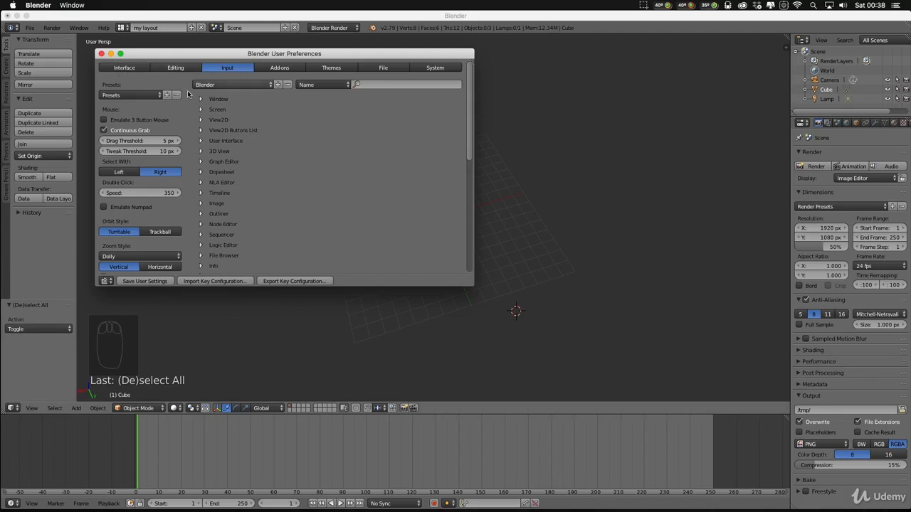
{"action": "left_click", "coordinate": [125, 68]}
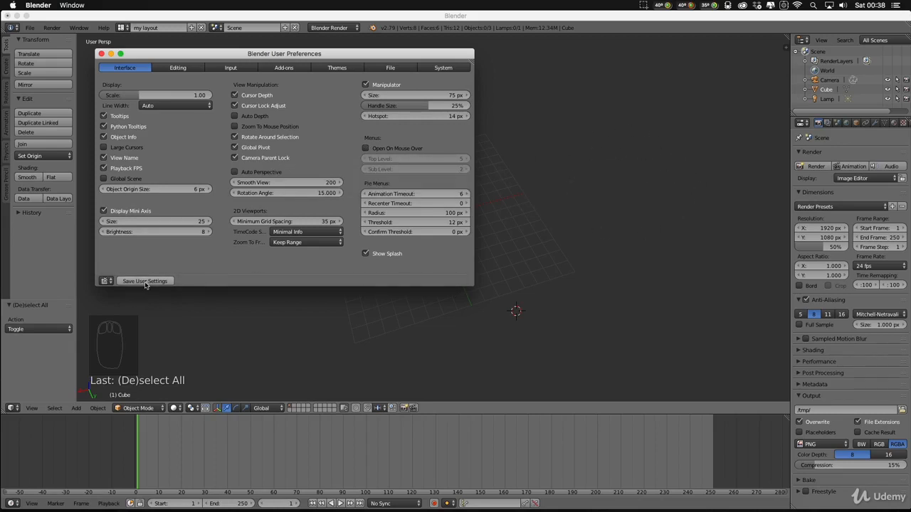
{"action": "left_click", "coordinate": [101, 54]}
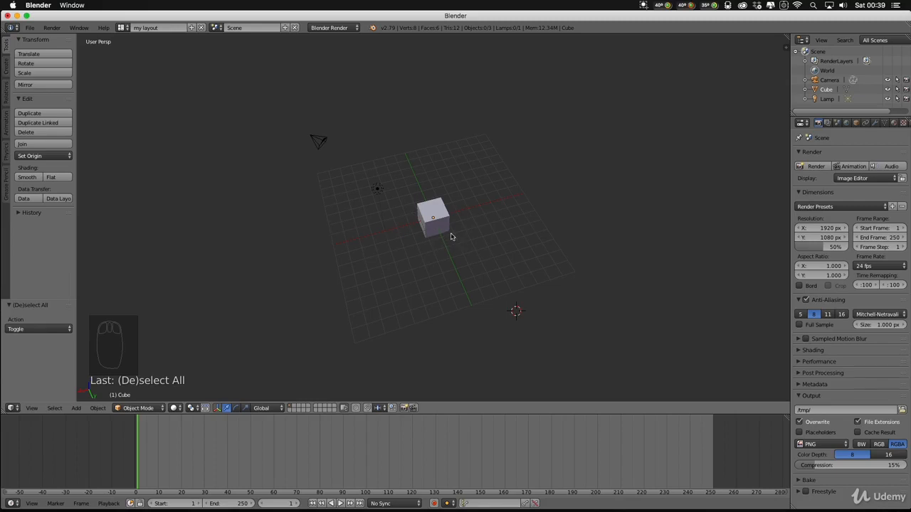
- Zoom the 3D view far out and right inside the cube, and return to a view of the whole grid
{"action": "scroll", "coordinate": [449, 232], "scroll_direction": "up", "scroll_amount": 5}
{"action": "scroll", "coordinate": [449, 233], "scroll_direction": "down", "scroll_amount": 10}
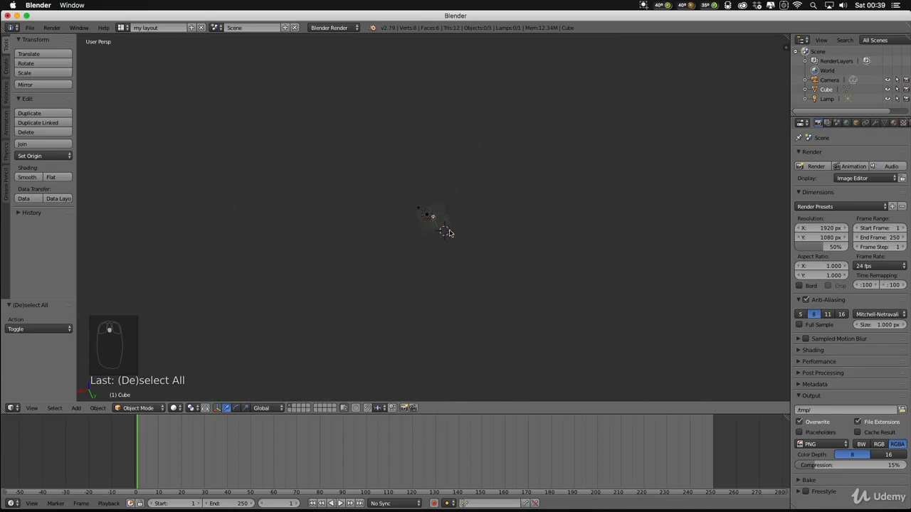
{"action": "scroll", "coordinate": [449, 233], "scroll_direction": "up", "scroll_amount": 15}
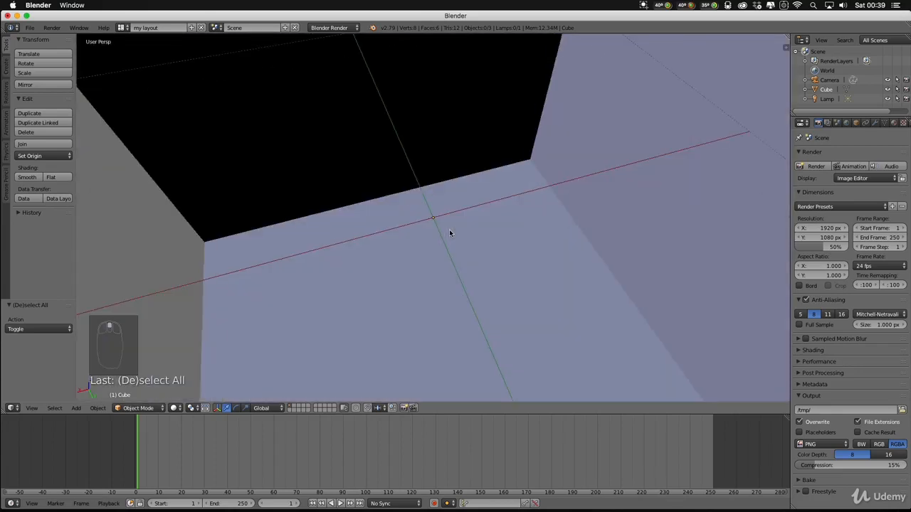
{"action": "scroll", "coordinate": [449, 232], "scroll_direction": "up", "scroll_amount": 3}
{"action": "scroll", "coordinate": [449, 233], "scroll_direction": "down", "scroll_amount": 3}
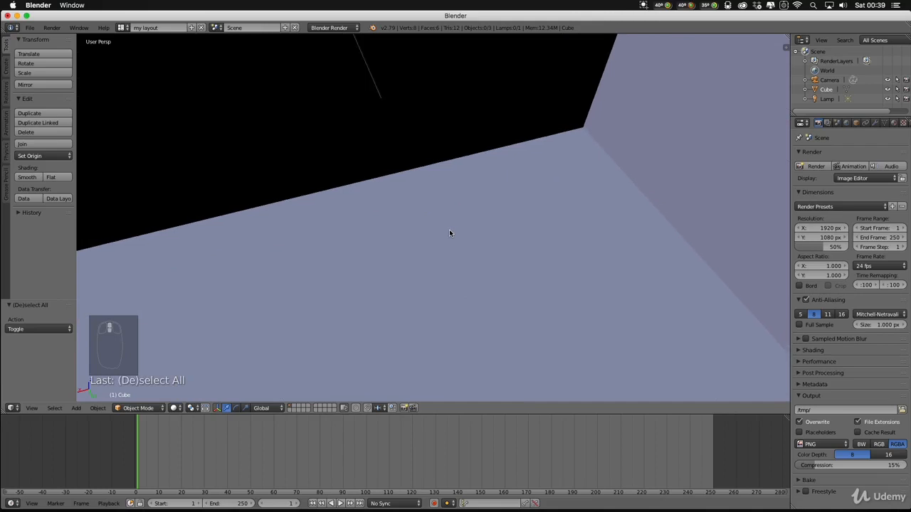
{"action": "scroll", "coordinate": [448, 232], "scroll_direction": "down", "scroll_amount": 12}
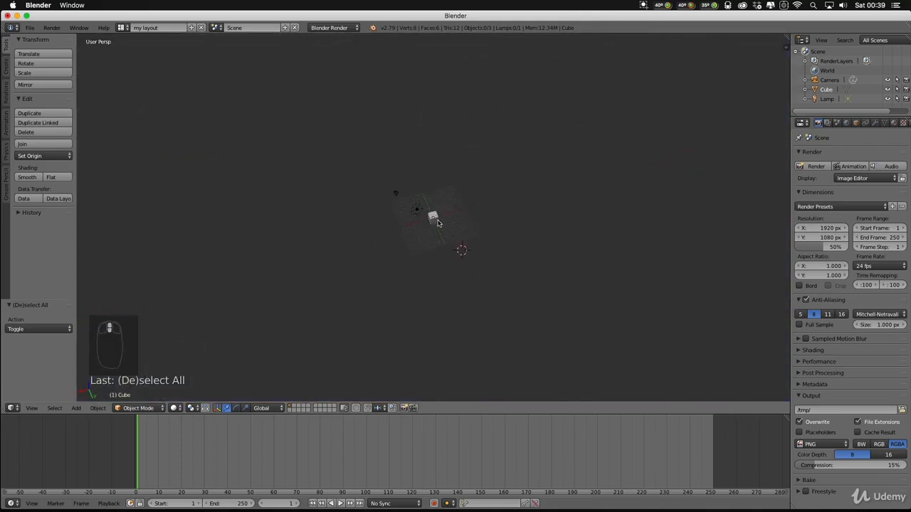
{"action": "scroll", "coordinate": [437, 222], "scroll_direction": "up", "scroll_amount": 12}
{"action": "scroll", "coordinate": [438, 223], "scroll_direction": "down", "scroll_amount": 5}
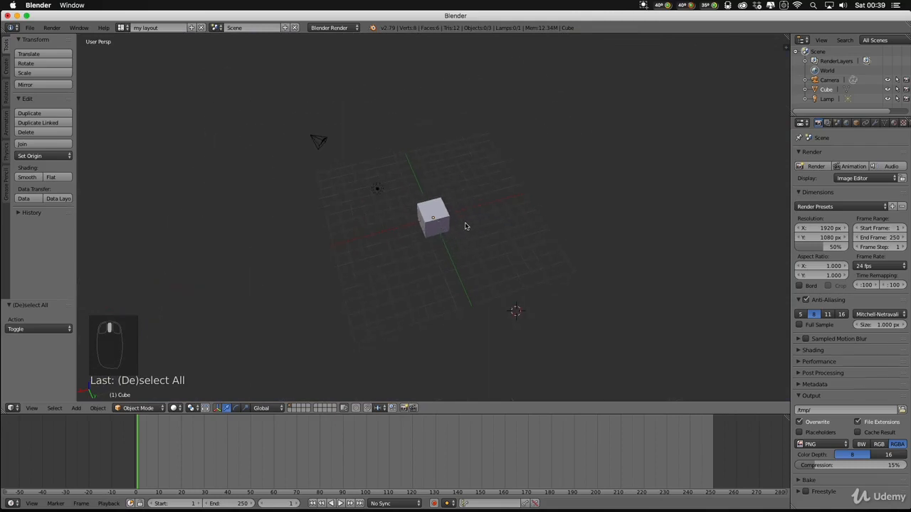
- Rotate the 3D view around the scene to examine the cube from different sides
{"action": "middle_click_drag", "start_coordinate": [463, 227], "coordinate": [546, 247]}
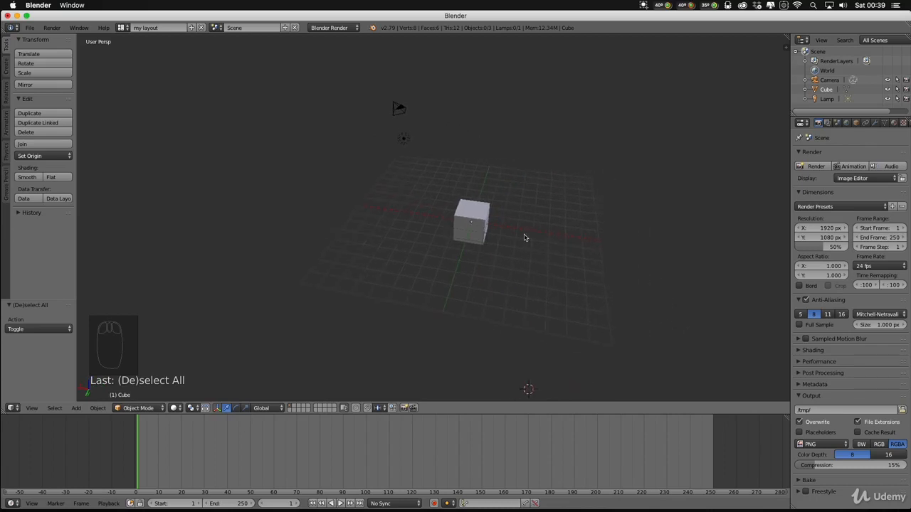
{"action": "middle_click_drag", "start_coordinate": [524, 237], "coordinate": [427, 205]}
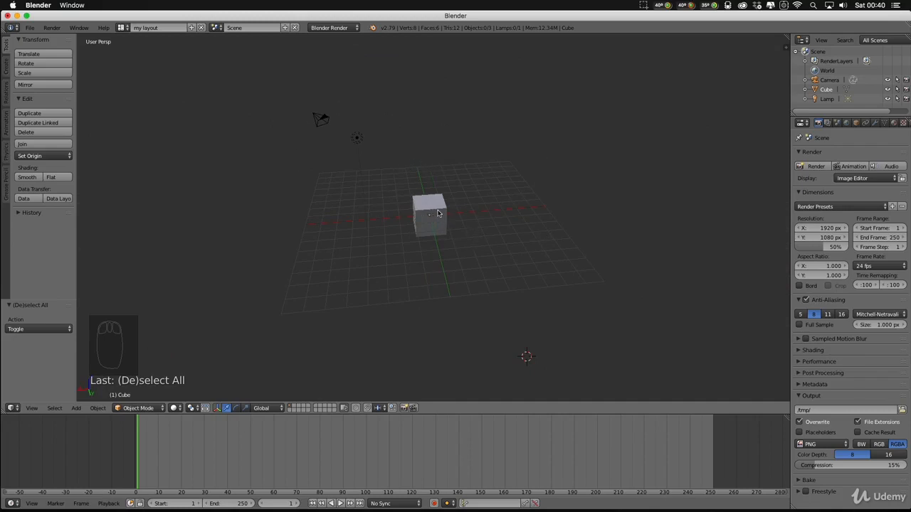
{"action": "middle_click_drag", "start_coordinate": [379, 198], "coordinate": [404, 189]}
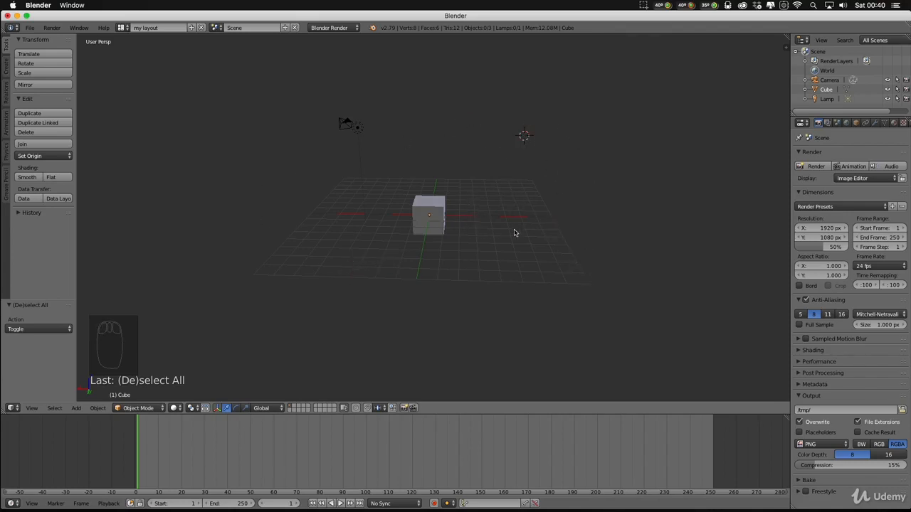
- Select the cube and examine it up close from several angles, and select the camera instead
{"action": "right_click", "coordinate": [434, 210]}
{"action": "middle_click_drag", "start_coordinate": [494, 216], "coordinate": [440, 208]}
{"action": "scroll", "coordinate": [455, 217], "scroll_direction": "up", "scroll_amount": 8}
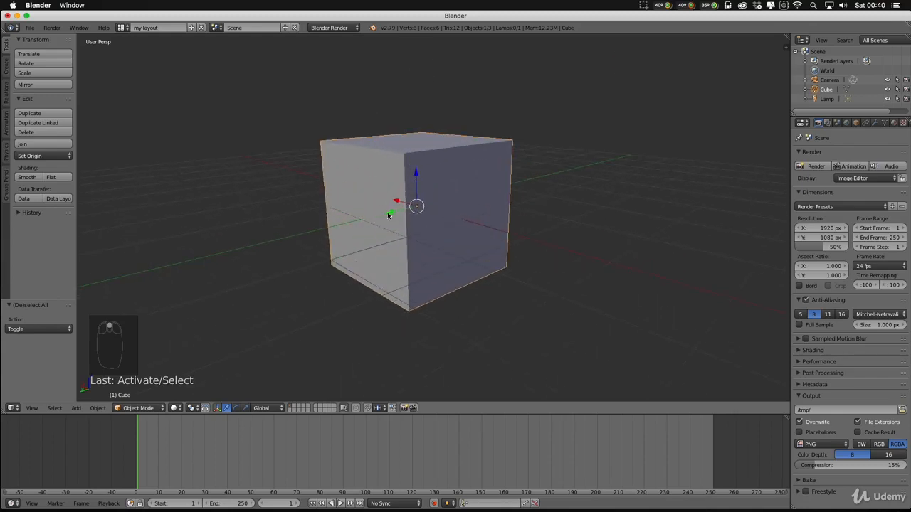
{"action": "scroll", "coordinate": [456, 244], "scroll_direction": "down", "scroll_amount": 5}
{"action": "middle_click_drag", "start_coordinate": [448, 242], "coordinate": [437, 211]}
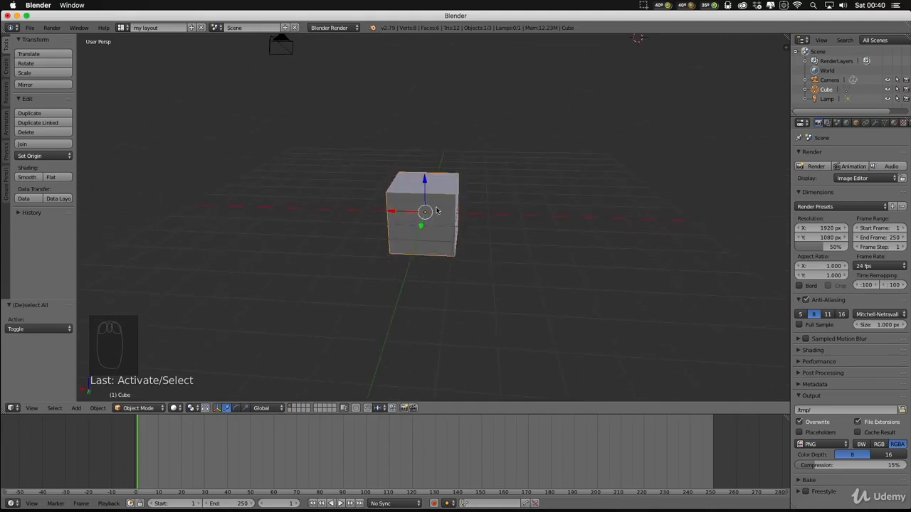
{"action": "scroll", "coordinate": [361, 157], "scroll_direction": "down", "scroll_amount": 4}
{"action": "right_click", "coordinate": [344, 123]}
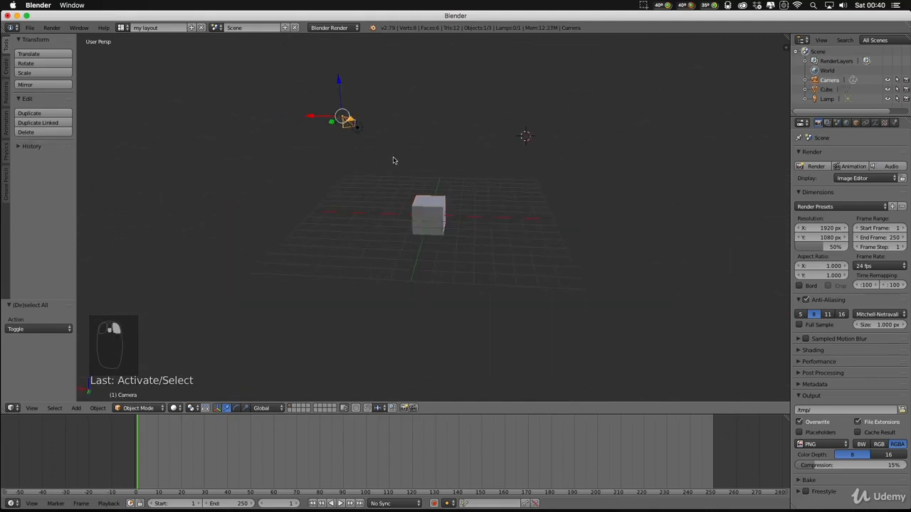
- Select the lamp, the camera and the cube in turn from different viewing angles, ending with the cube selected
{"action": "right_click", "coordinate": [357, 129]}
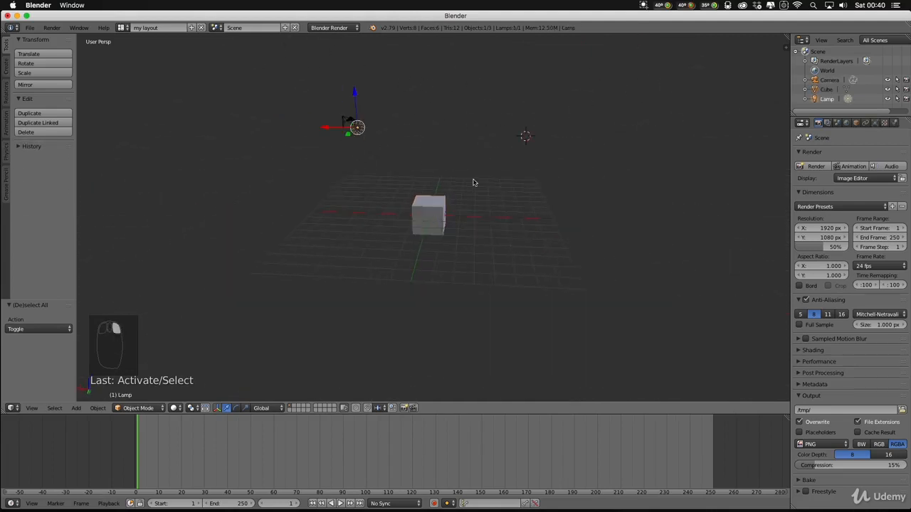
{"action": "right_click", "coordinate": [430, 217]}
{"action": "middle_click_drag", "start_coordinate": [508, 212], "coordinate": [584, 221]}
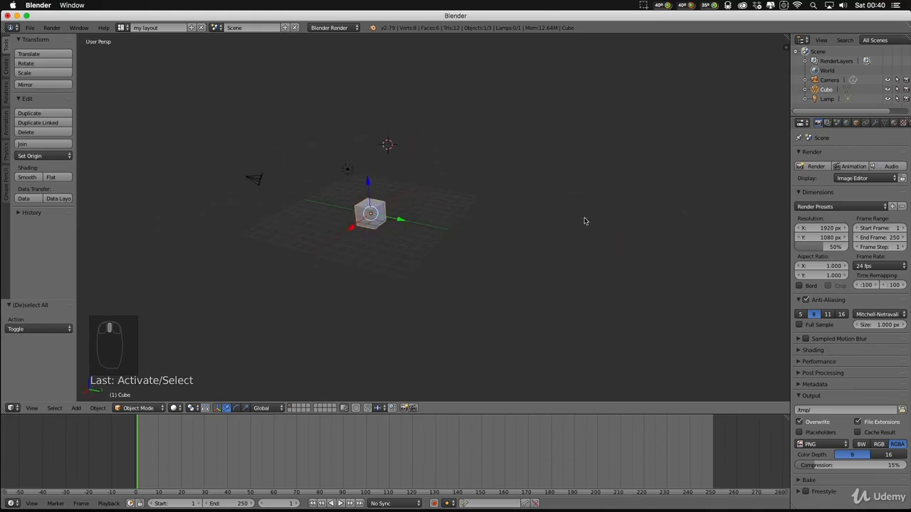
{"action": "right_click", "coordinate": [254, 180]}
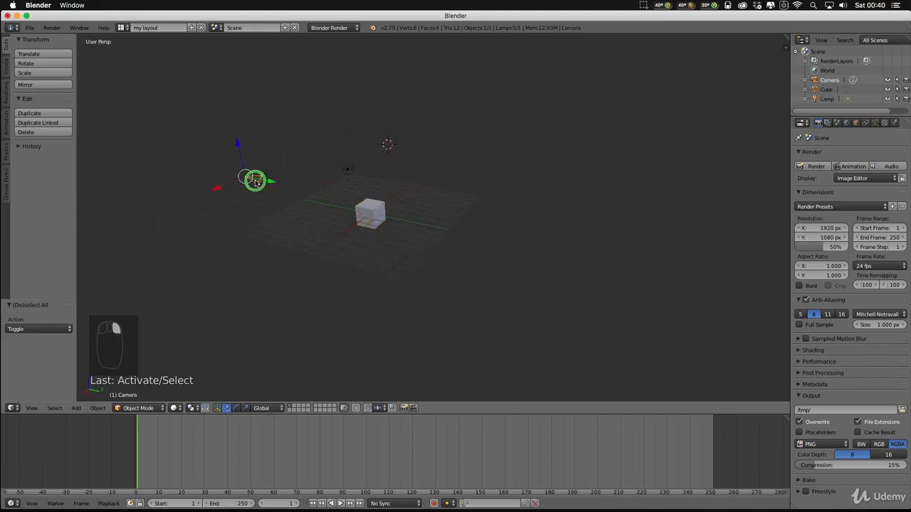
{"action": "right_click", "coordinate": [382, 218]}
{"action": "middle_click_drag", "start_coordinate": [384, 221], "coordinate": [300, 176]}
{"action": "right_click", "coordinate": [354, 156]}
{"action": "right_click", "coordinate": [414, 165]}
{"action": "right_click", "coordinate": [377, 210]}
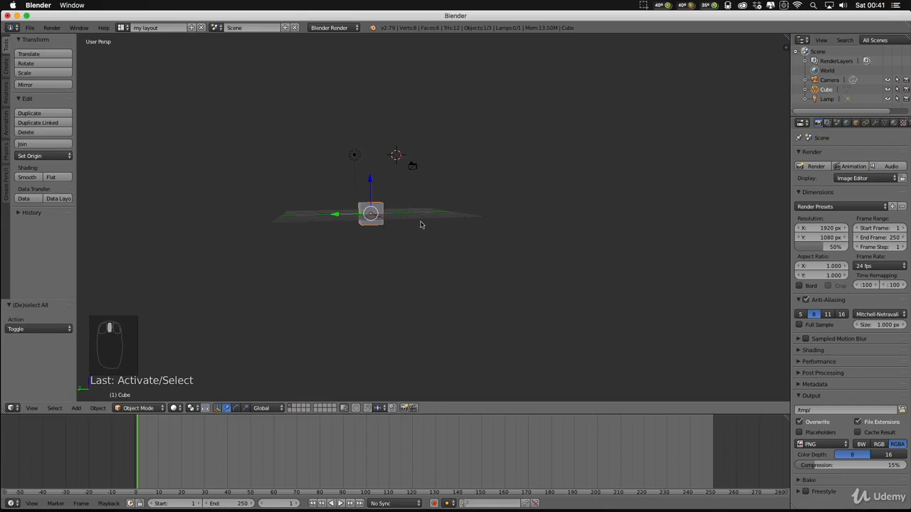
- Examine the cube and the grid from above, from ground level and at different zoom distances
{"action": "middle_click_drag", "start_coordinate": [420, 225], "coordinate": [436, 128]}
{"action": "scroll", "coordinate": [509, 231], "scroll_direction": "up", "scroll_amount": 4}
{"action": "middle_click_drag", "start_coordinate": [476, 152], "coordinate": [522, 200]}
{"action": "scroll", "coordinate": [488, 193], "scroll_direction": "down", "scroll_amount": 2}
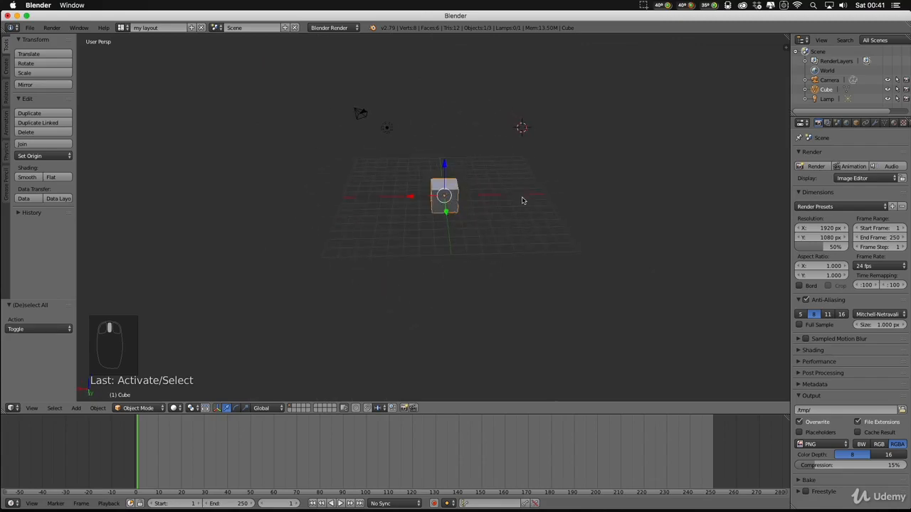
{"action": "left_click", "coordinate": [643, 5]}
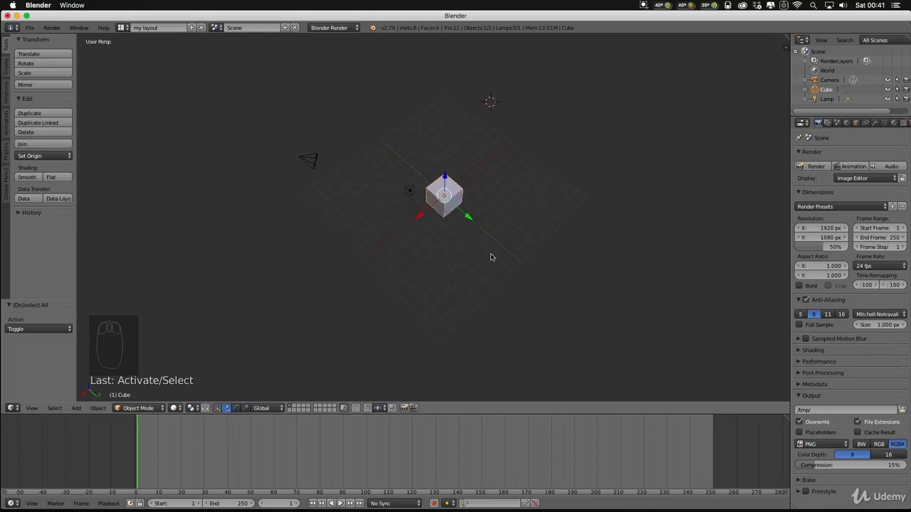
{"action": "middle_click_drag", "start_coordinate": [491, 257], "coordinate": [504, 190]}
{"action": "scroll", "coordinate": [473, 216], "scroll_direction": "up", "scroll_amount": 4}
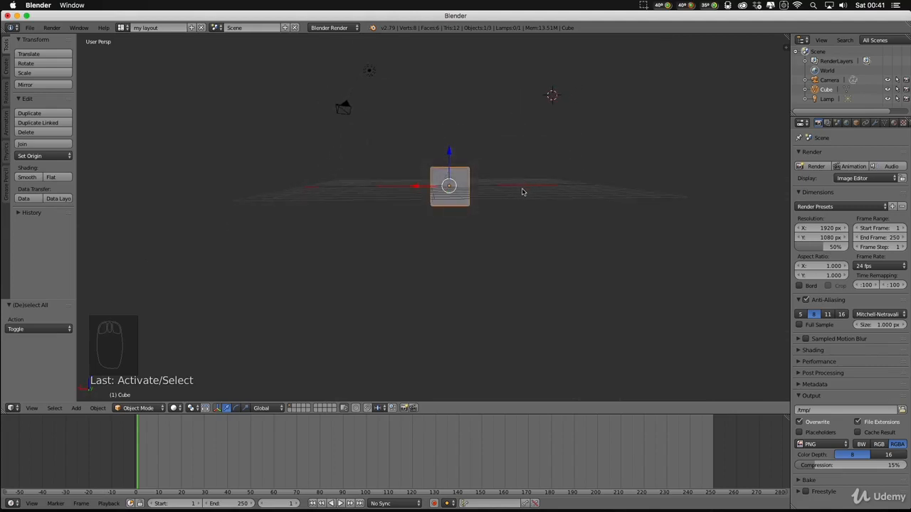
- Move the cube about -0.24 units along the X axis with the manipulator and compare its arrows with the view's axis indicator
{"action": "middle_click_drag", "start_coordinate": [530, 168], "coordinate": [517, 176]}
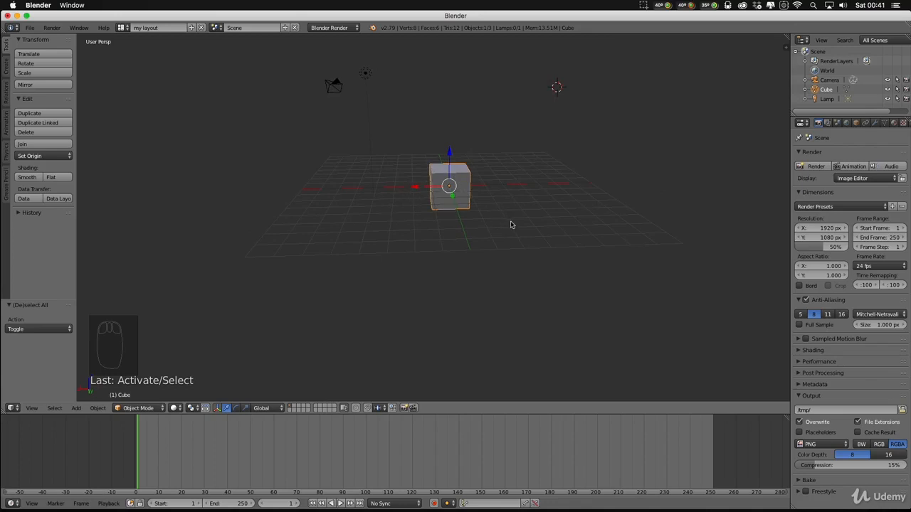
{"action": "middle_click_drag", "start_coordinate": [510, 225], "coordinate": [425, 191]}
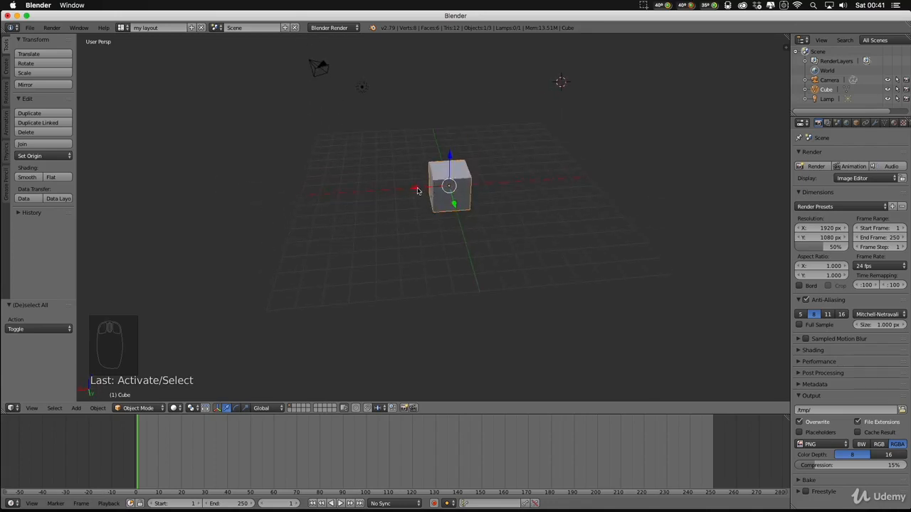
{"action": "mouse_move", "coordinate": [416, 191]}
{"action": "left_mouse_down"}
{"action": "mouse_move", "coordinate": [284, 197]}
{"action": "mouse_move", "coordinate": [451, 197]}
{"action": "mouse_move", "coordinate": [420, 198]}
{"action": "left_mouse_up"}
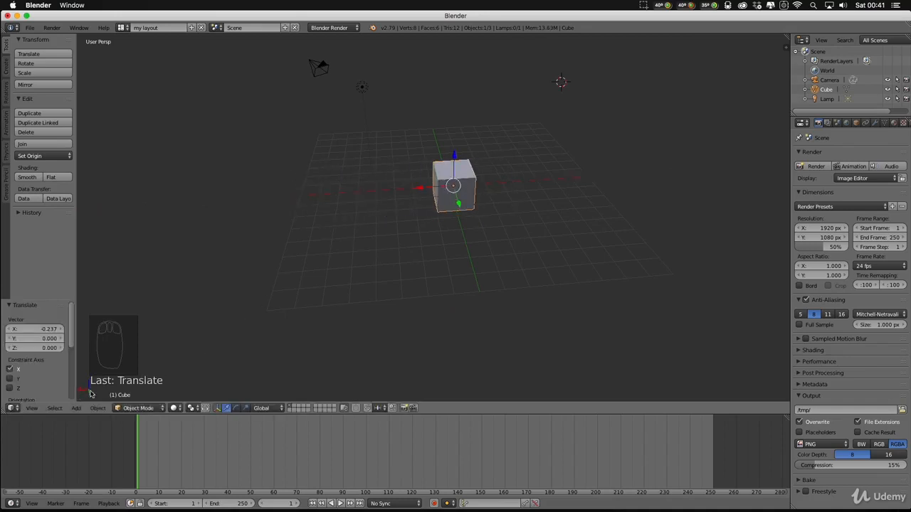
{"action": "middle_click_drag", "start_coordinate": [95, 392], "coordinate": [91, 389]}
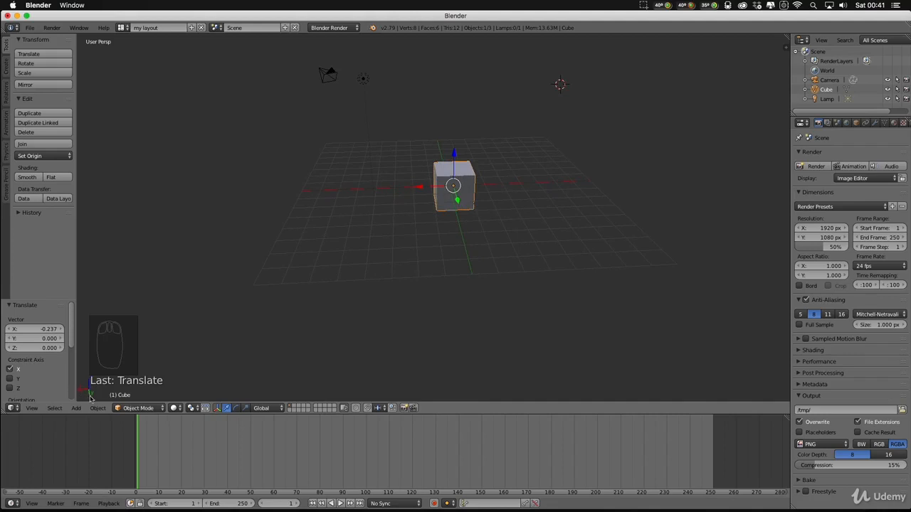
{"action": "middle_click_drag", "start_coordinate": [91, 397], "coordinate": [112, 389]}
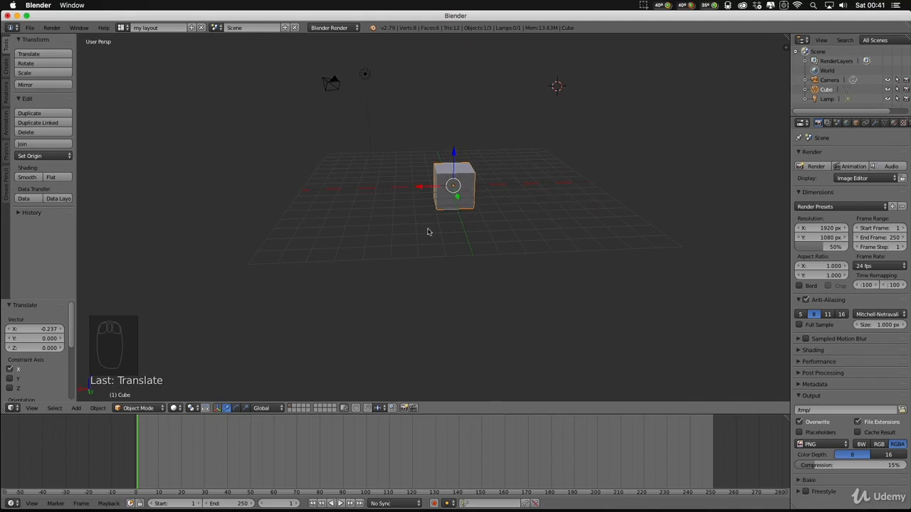
- Move the cube along Z, Y and X separately with the manipulator arrows, ending with a shift of about -0.86 on X
{"action": "middle_click_drag", "start_coordinate": [428, 231], "coordinate": [399, 206]}
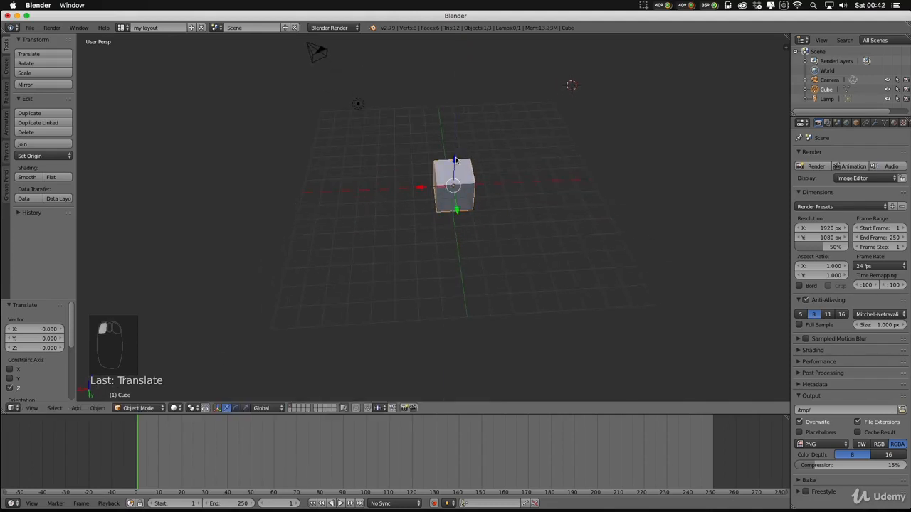
{"action": "left_click_drag", "start_coordinate": [458, 164], "coordinate": [439, 167]}
{"action": "left_click_drag", "start_coordinate": [456, 208], "coordinate": [332, 227]}
{"action": "middle_click_drag", "start_coordinate": [417, 235], "coordinate": [308, 195]}
{"action": "left_click_drag", "start_coordinate": [331, 200], "coordinate": [360, 261]}
{"action": "middle_click_drag", "start_coordinate": [360, 262], "coordinate": [486, 246]}
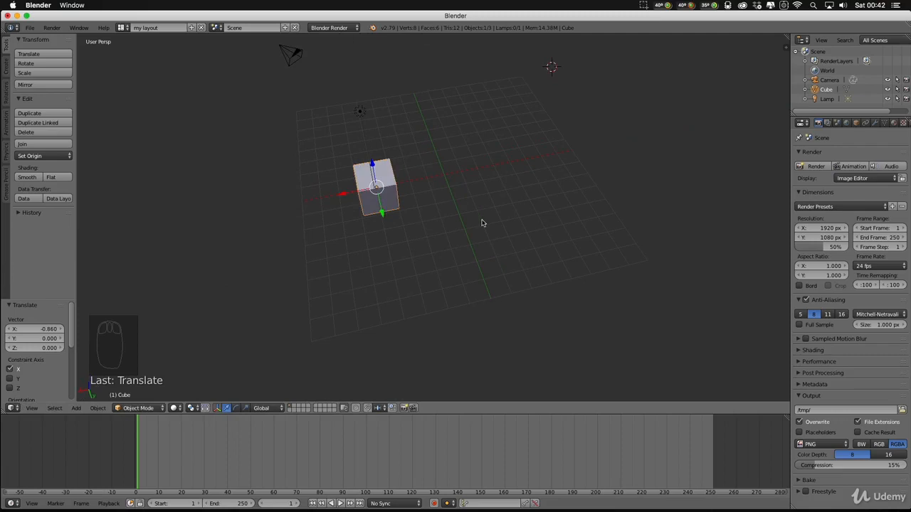
- Grab the cube and move it freely beyond the grid's edge, by about -14.07 in X, 0.09 in Y and 2.17 in Z
{"action": "key", "text": "g"}
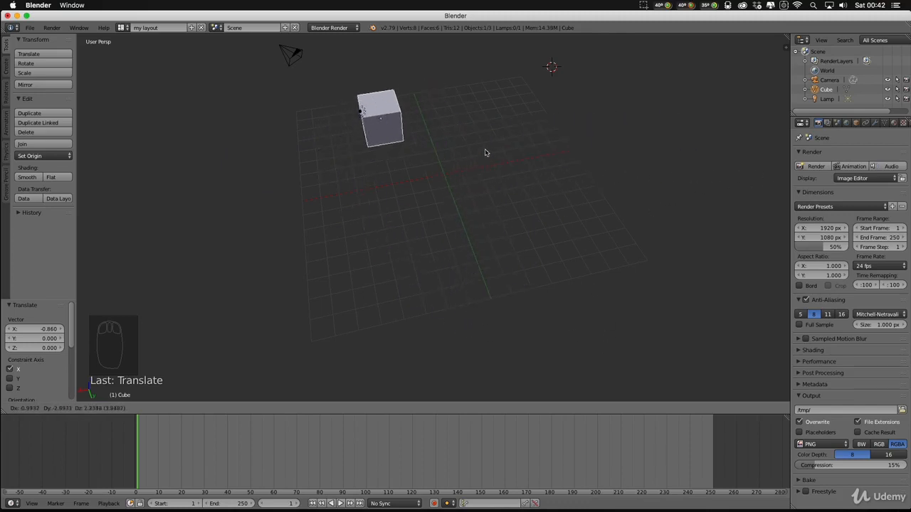
{"action": "right_click", "coordinate": [482, 116]}
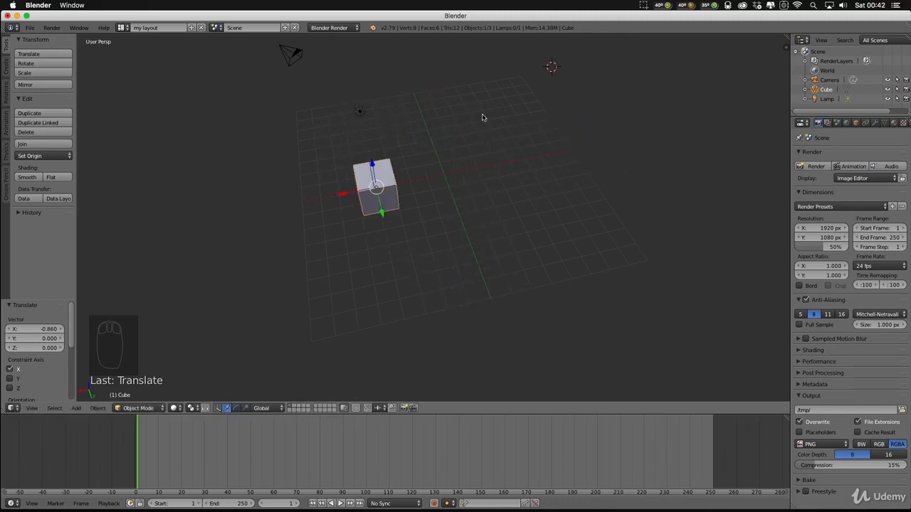
{"action": "middle_click_drag", "start_coordinate": [489, 177], "coordinate": [403, 147]}
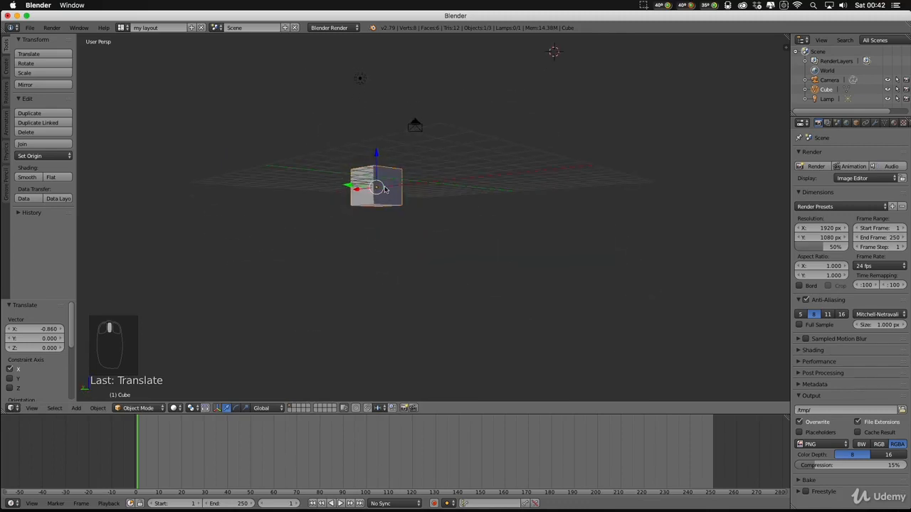
{"action": "middle_click_drag", "start_coordinate": [385, 190], "coordinate": [445, 243]}
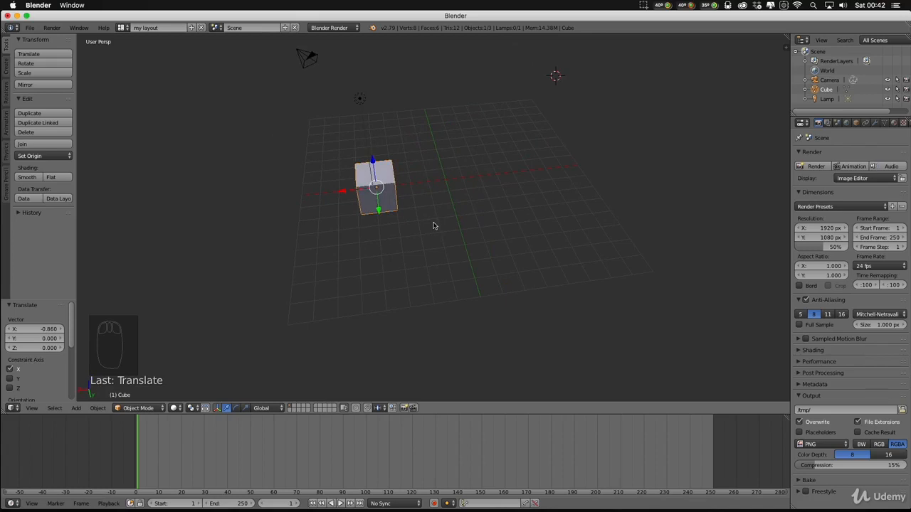
{"action": "key", "text": "g"}
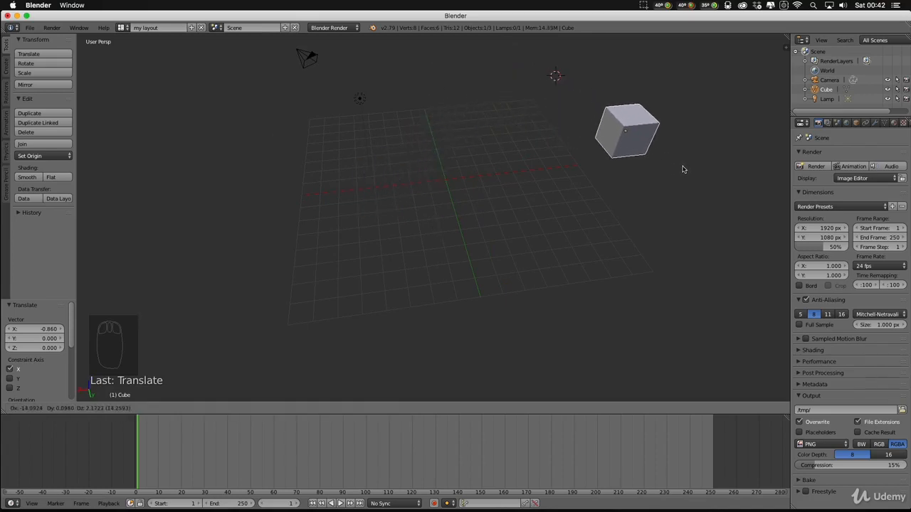
{"action": "left_click", "coordinate": [683, 169]}
- Move the cube about 14.21 units along the X axis only, back over the grid
{"action": "middle_click_drag", "start_coordinate": [683, 169], "coordinate": [591, 159]}
{"action": "key", "text": "g"}
{"action": "key", "text": "x"}
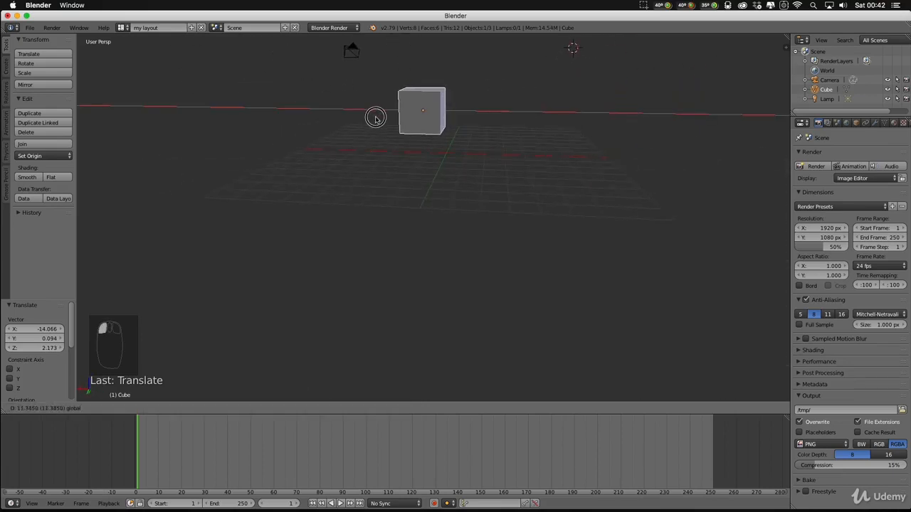
{"action": "left_click", "coordinate": [349, 122]}
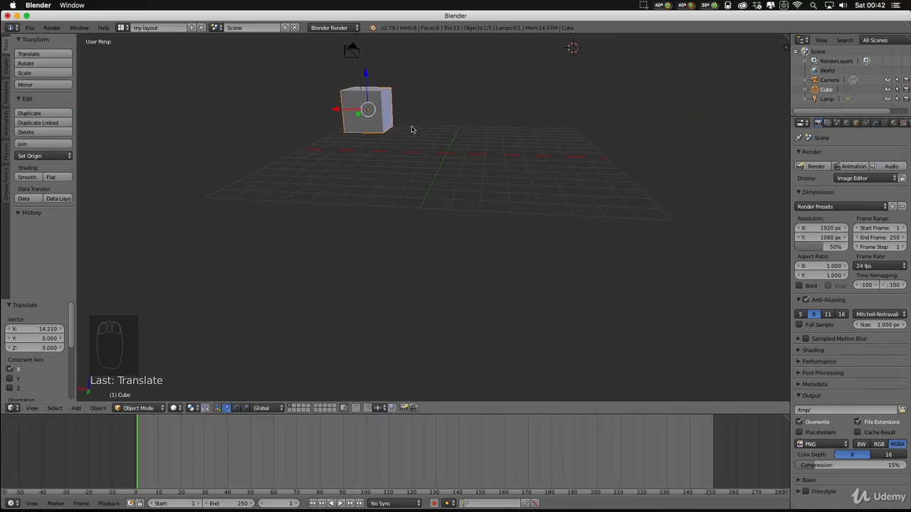
- Grab the cube and move it freely by about -13.1 in X, -1.78 in Y and -0.34 in Z
{"action": "key", "text": "g"}
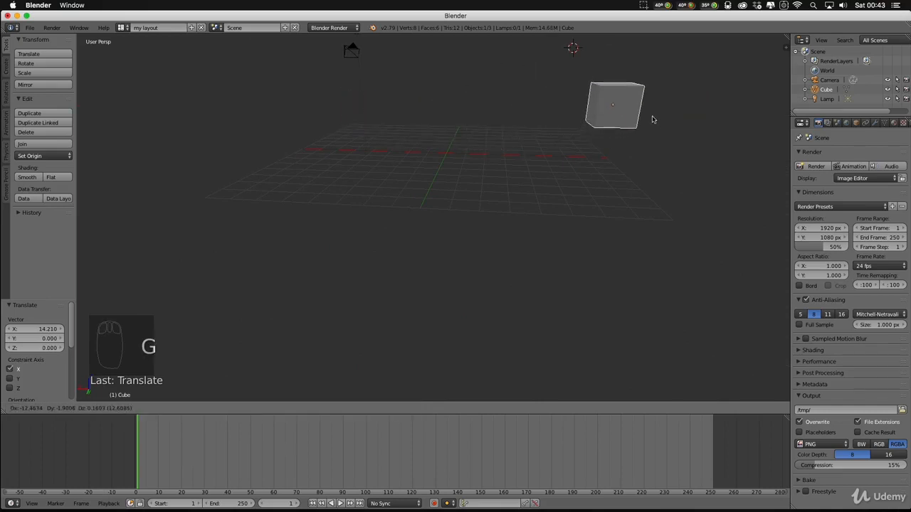
{"action": "right_click", "coordinate": [731, 116]}
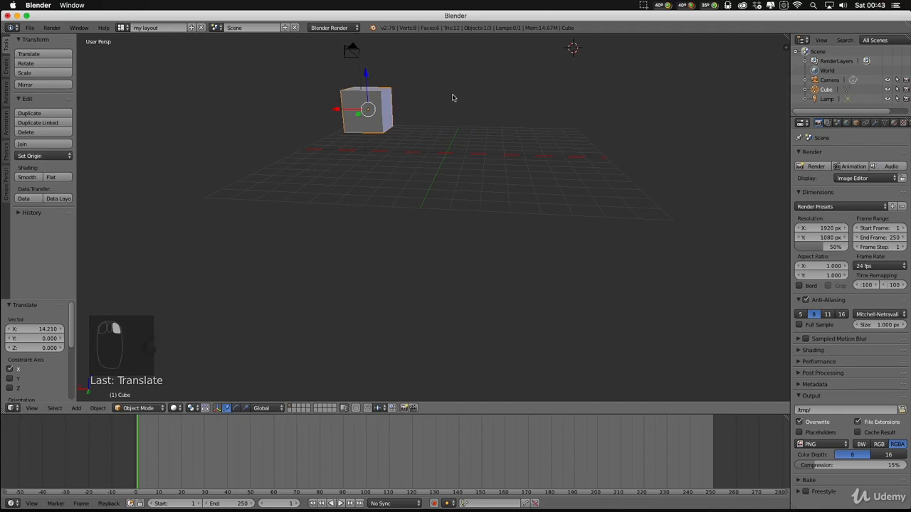
{"action": "key", "text": "g"}
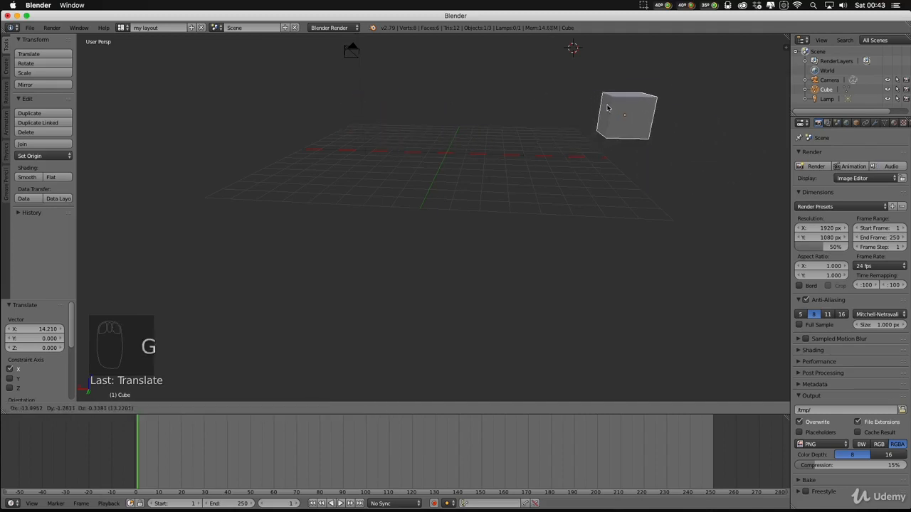
{"action": "left_click", "coordinate": [607, 108]}
- Add a plane mesh at the 3D cursor above the grid
{"action": "middle_click_drag", "start_coordinate": [607, 108], "coordinate": [616, 174]}
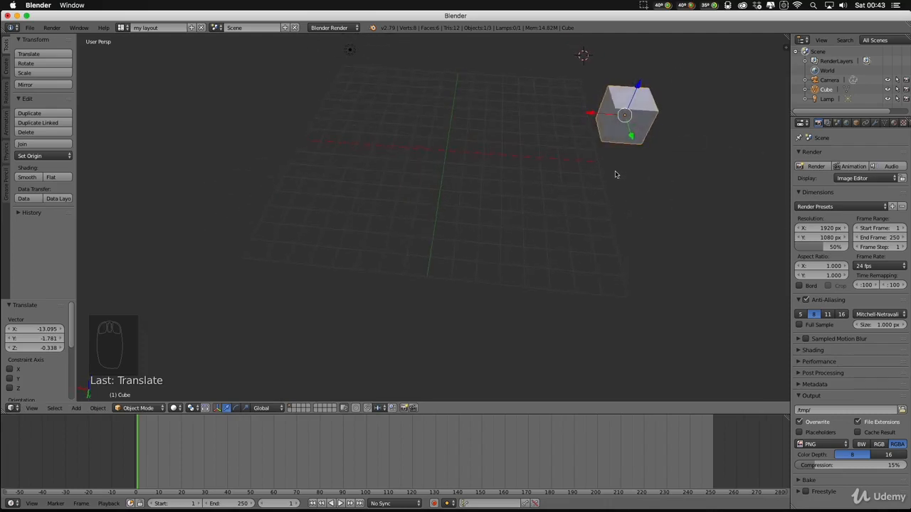
{"action": "scroll", "coordinate": [476, 188], "scroll_direction": "up", "scroll_amount": 2}
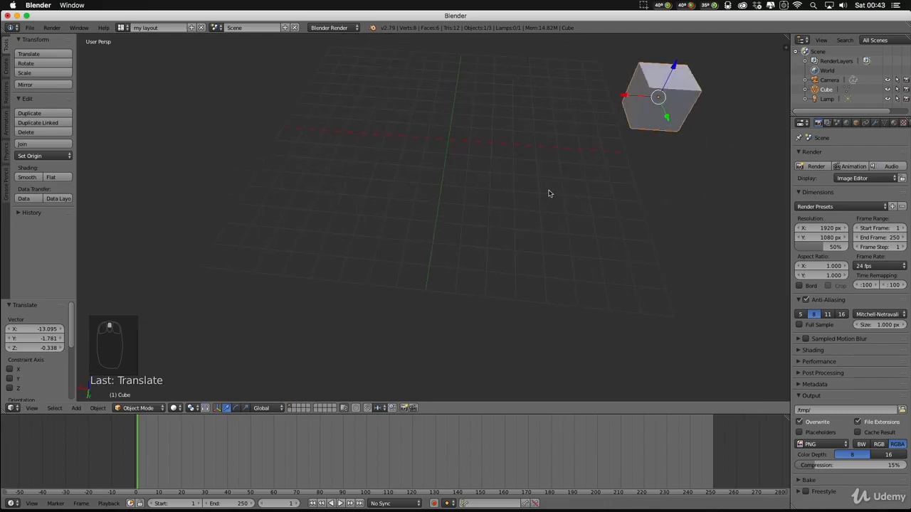
{"action": "middle_click_drag", "start_coordinate": [548, 193], "coordinate": [559, 171]}
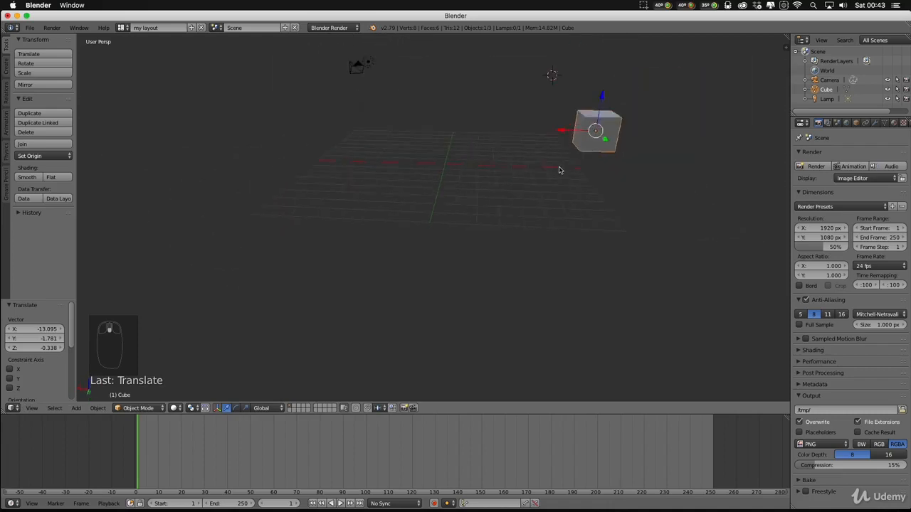
{"action": "scroll", "coordinate": [560, 171], "scroll_direction": "down", "scroll_amount": 2}
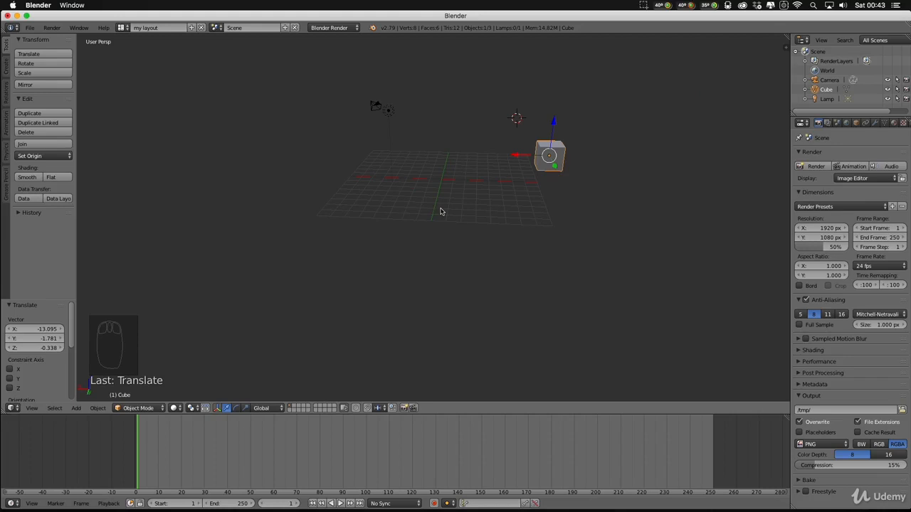
{"action": "key", "text": "shift+a"}
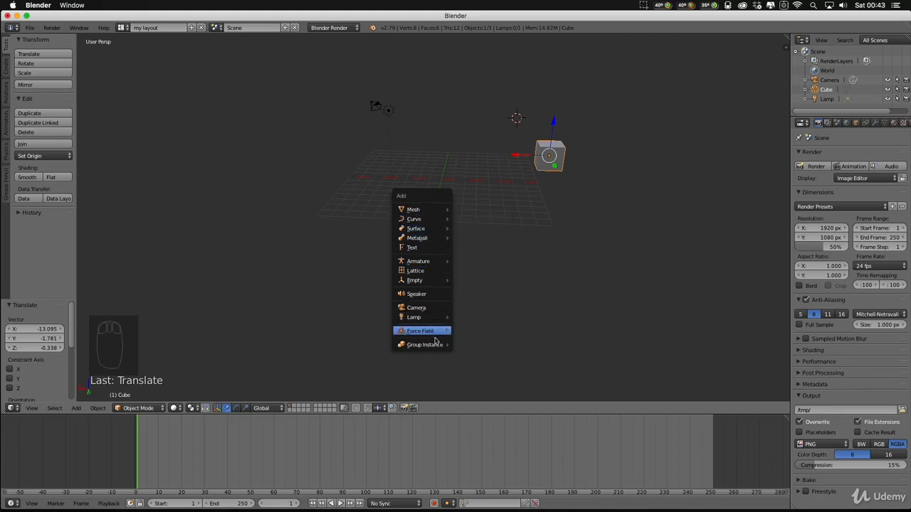
{"action": "mouse_move", "coordinate": [427, 215]}
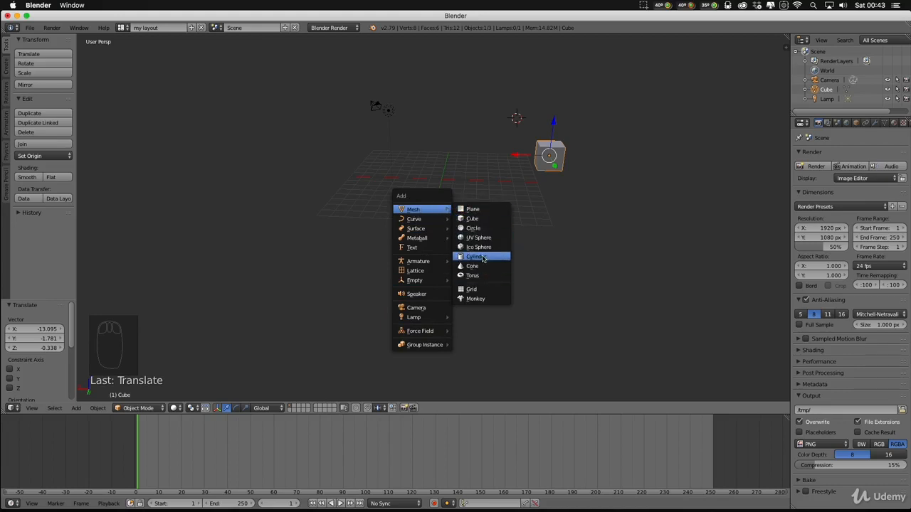
{"action": "left_click", "coordinate": [476, 211]}
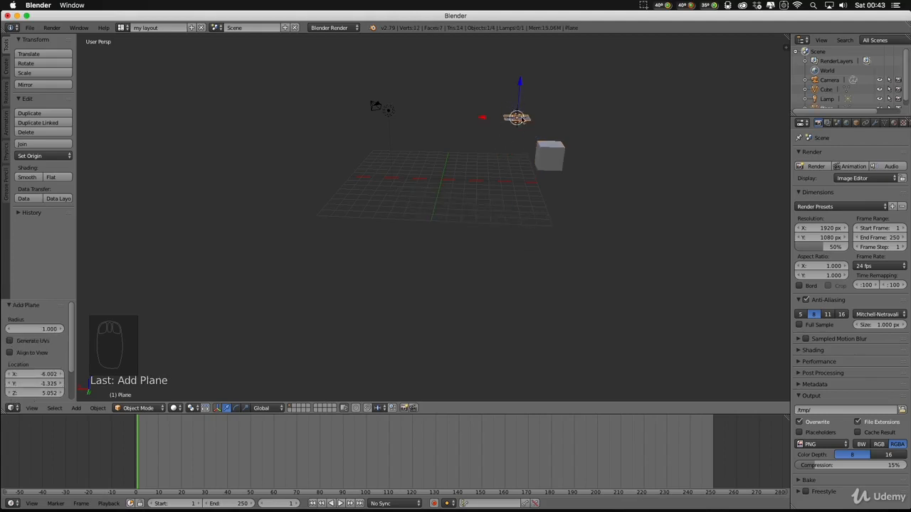
- Place the 3D cursor above the grid near the lamp and add a UV sphere there
{"action": "middle_click_drag", "start_coordinate": [516, 118], "coordinate": [580, 112]}
{"action": "middle_click_drag", "start_coordinate": [509, 121], "coordinate": [530, 155]}
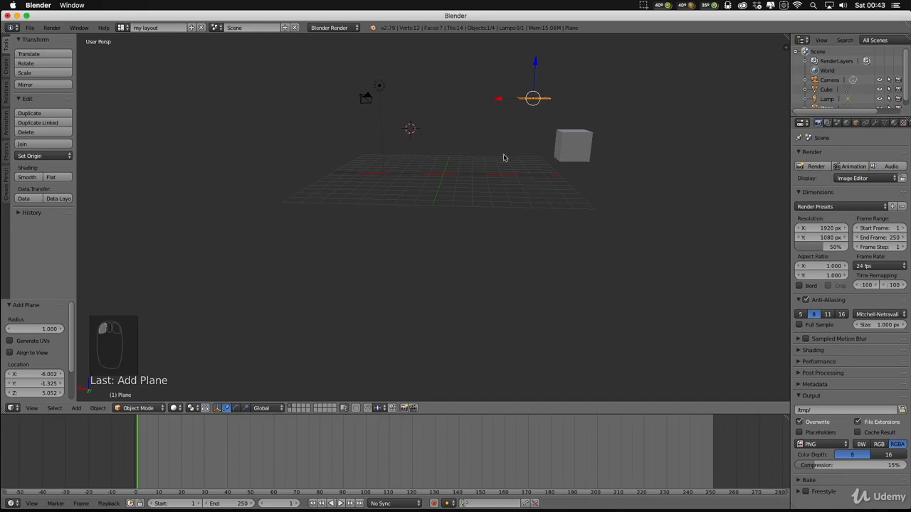
{"action": "mouse_move", "coordinate": [503, 157]}
{"action": "middle_mouse_down"}
{"action": "mouse_move", "coordinate": [543, 201]}
{"action": "mouse_move", "coordinate": [506, 171]}
{"action": "middle_mouse_up"}
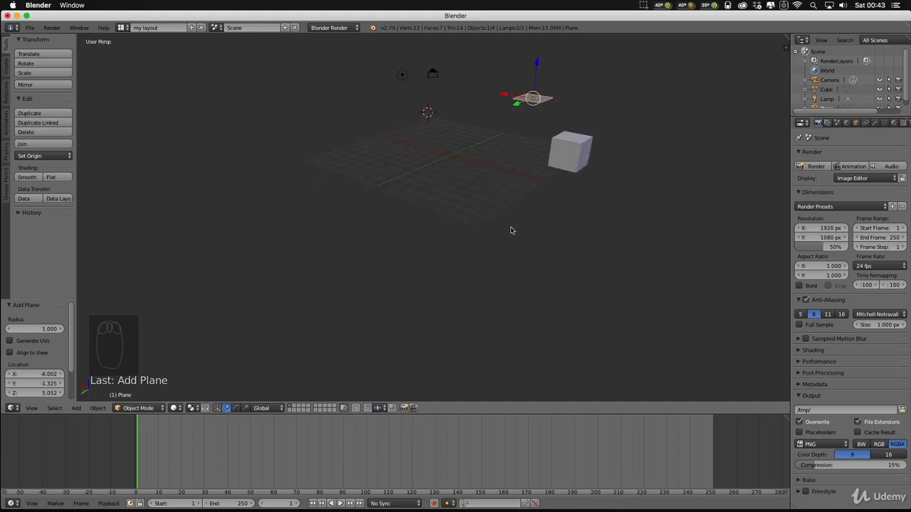
{"action": "key", "text": "shift+a"}
{"action": "mouse_move", "coordinate": [511, 230]}
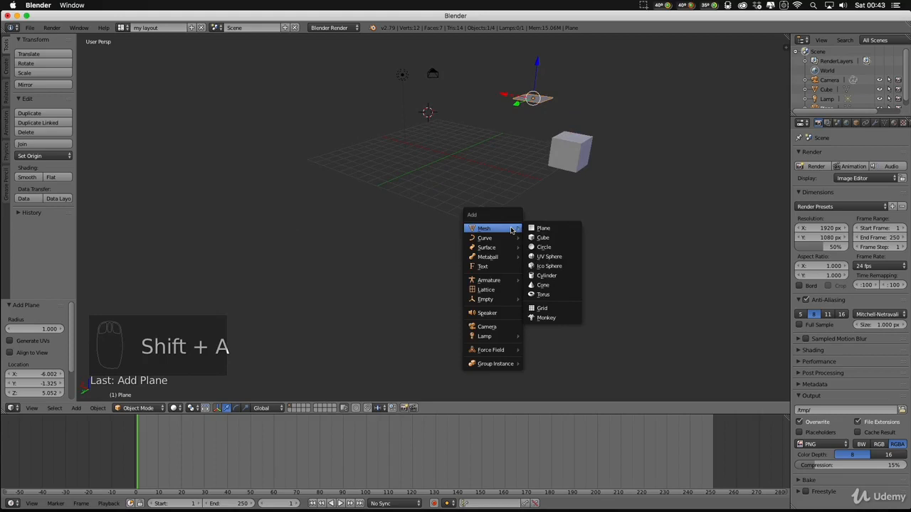
{"action": "left_click", "coordinate": [551, 256]}
- Place the 3D cursor near the grid's corner below the cube
{"action": "middle_click_drag", "start_coordinate": [468, 146], "coordinate": [487, 160]}
{"action": "left_click", "coordinate": [517, 166]}
{"action": "scroll", "coordinate": [534, 160], "scroll_direction": "down", "scroll_amount": 3}
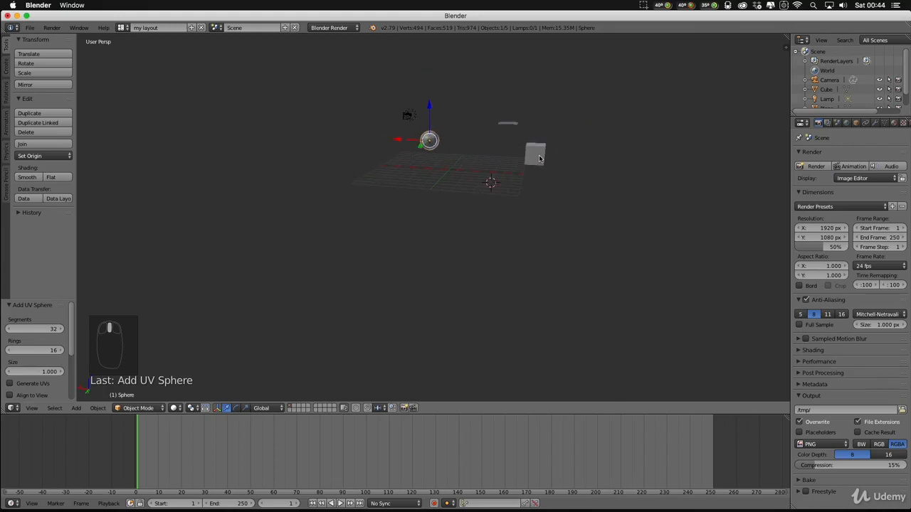
- Add a cylinder mesh at the 3D cursor near the grid's corner
{"action": "key", "text": "shift+a"}
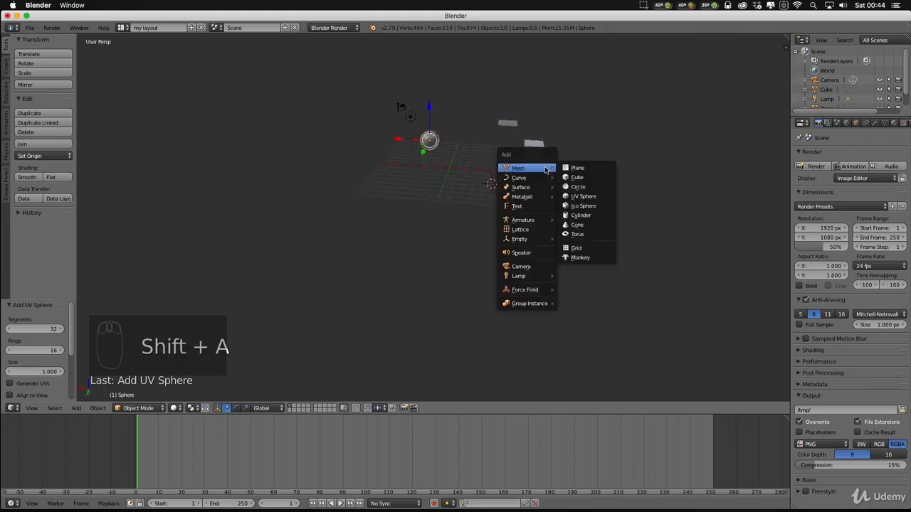
{"action": "left_click", "coordinate": [582, 214]}
{"action": "scroll", "coordinate": [559, 197], "scroll_direction": "up", "scroll_amount": 3}
{"action": "mouse_move", "coordinate": [569, 175]}
{"action": "middle_mouse_down"}
{"action": "mouse_move", "coordinate": [430, 165]}
{"action": "mouse_move", "coordinate": [583, 185]}
{"action": "mouse_move", "coordinate": [556, 169]}
{"action": "middle_mouse_up"}
- Select the sphere, the plane, the cube and the cylinder one after another
{"action": "right_click", "coordinate": [414, 110]}
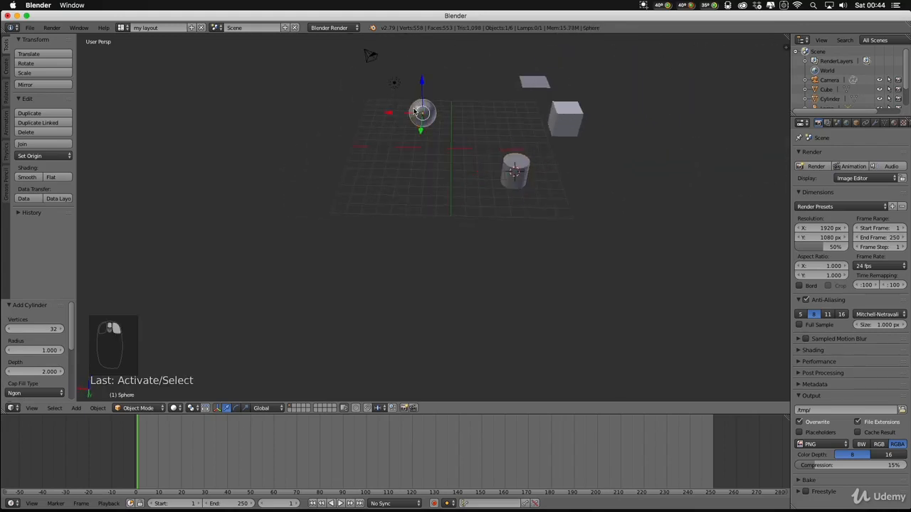
{"action": "right_click", "coordinate": [535, 84]}
{"action": "right_click", "coordinate": [570, 119]}
{"action": "right_click", "coordinate": [514, 169]}
- Grab the sphere and move it freely by about -4.76 in X, 0.05 in Y and -0.25 in Z
{"action": "right_click", "coordinate": [425, 107]}
{"action": "key", "text": "g"}
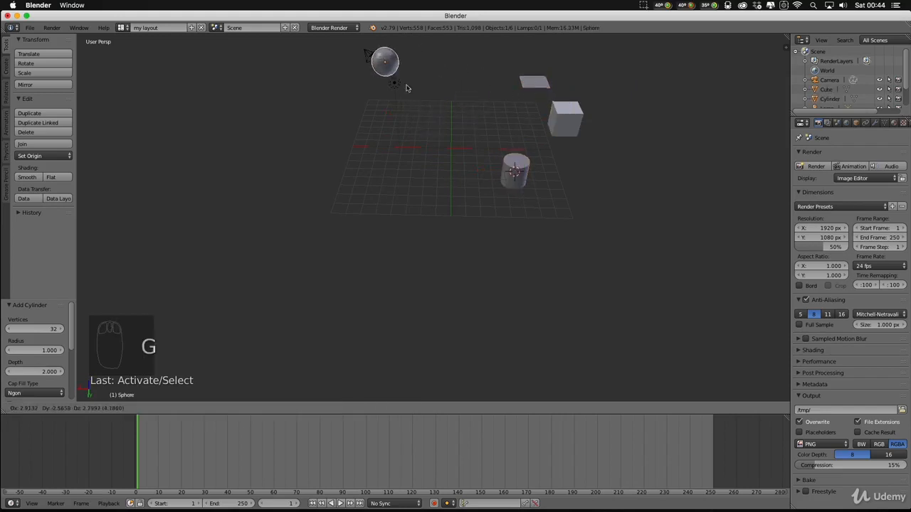
{"action": "left_click", "coordinate": [528, 132]}
{"action": "middle_click_drag", "start_coordinate": [537, 142], "coordinate": [458, 141]}
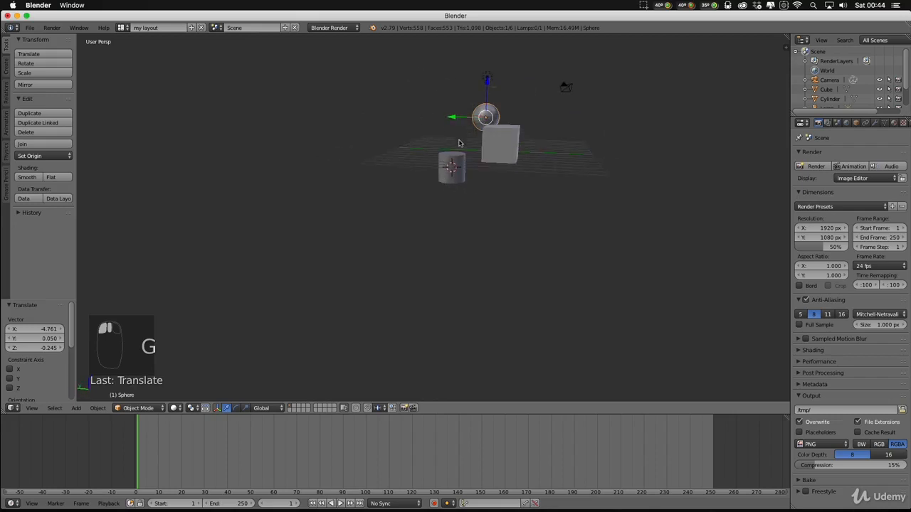
- Grab the cylinder and move it freely up off the grid by about 6.25 in Y and 4.8 in Z
{"action": "right_click", "coordinate": [456, 161]}
{"action": "key", "text": "g"}
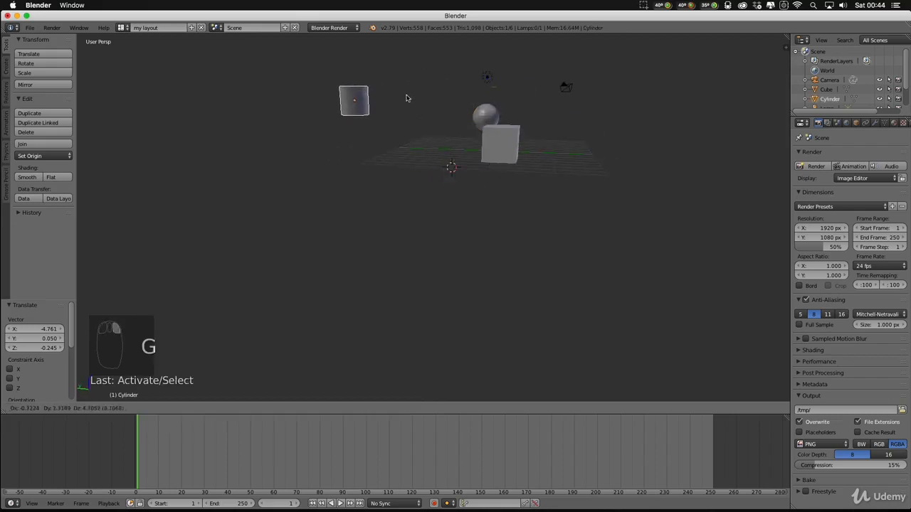
{"action": "left_click", "coordinate": [420, 107]}
{"action": "middle_click_drag", "start_coordinate": [427, 136], "coordinate": [661, 172]}
- Grab the cylinder again and move it freely by about 5.06 in X, -11.21 in Y and -5.5 in Z
{"action": "key", "text": "g"}
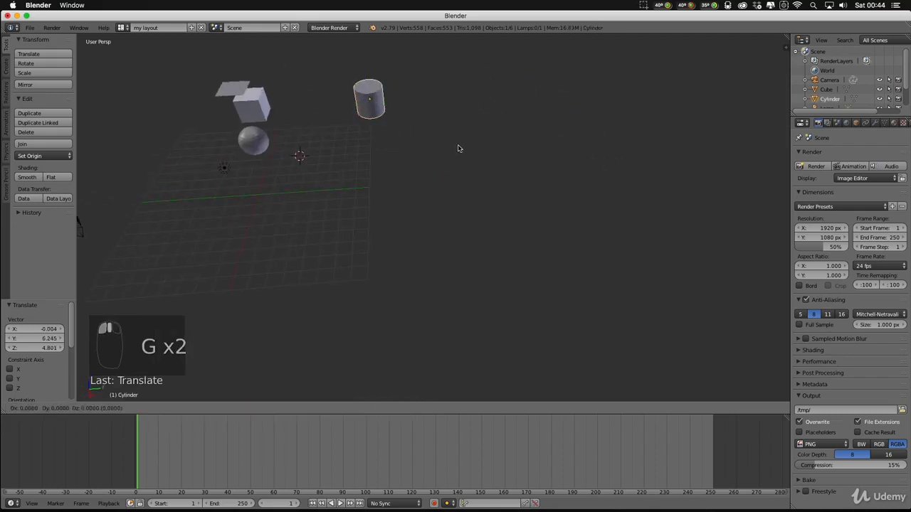
{"action": "left_click", "coordinate": [313, 257]}
{"action": "middle_click_drag", "start_coordinate": [365, 240], "coordinate": [207, 178]}
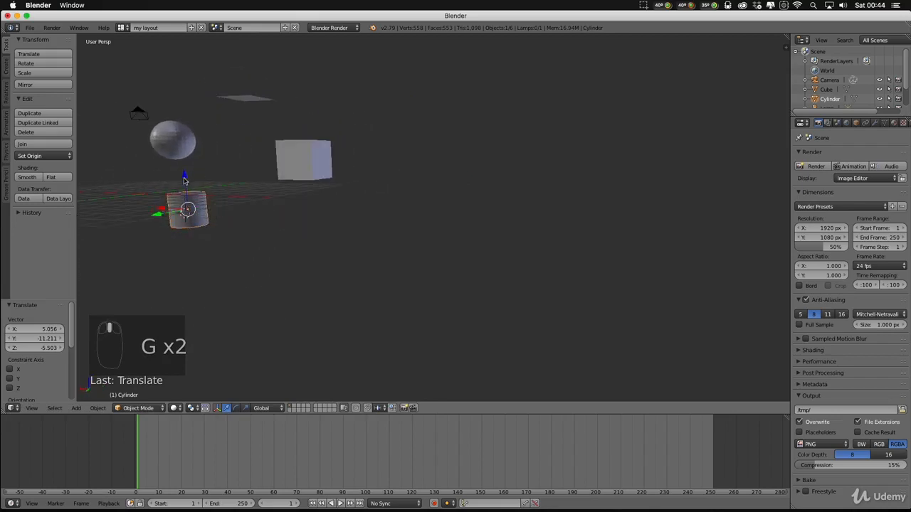
- Move the cylinder one axis at a time, raising it about 2.72 in Z, shifting it about -0.66 in X, and adjusting it along Y
{"action": "left_click_drag", "start_coordinate": [184, 175], "coordinate": [194, 119]}
{"action": "middle_click_drag", "start_coordinate": [194, 120], "coordinate": [348, 215]}
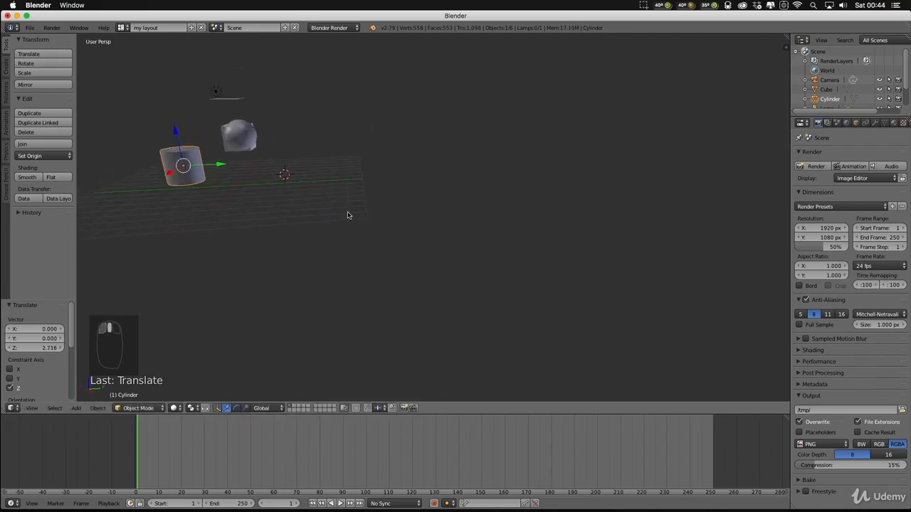
{"action": "left_click_drag", "start_coordinate": [173, 180], "coordinate": [233, 184]}
{"action": "middle_click_drag", "start_coordinate": [284, 193], "coordinate": [317, 186]}
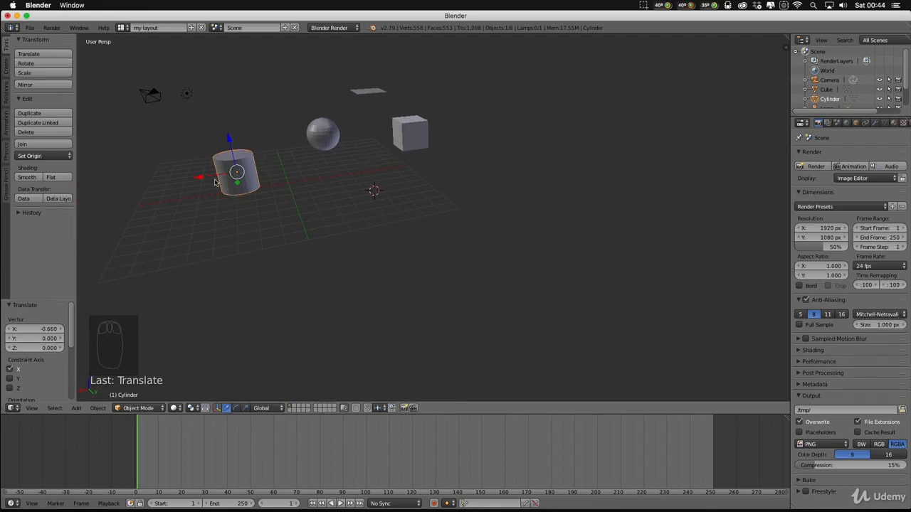
{"action": "left_click_drag", "start_coordinate": [236, 184], "coordinate": [242, 159]}
{"action": "middle_click_drag", "start_coordinate": [362, 172], "coordinate": [327, 158]}
- Move the sphere one axis at a time by about -2.92 in Z, 5.69 in X and 2.51 in Y
{"action": "right_click", "coordinate": [294, 131]}
{"action": "left_click_drag", "start_coordinate": [298, 91], "coordinate": [304, 143]}
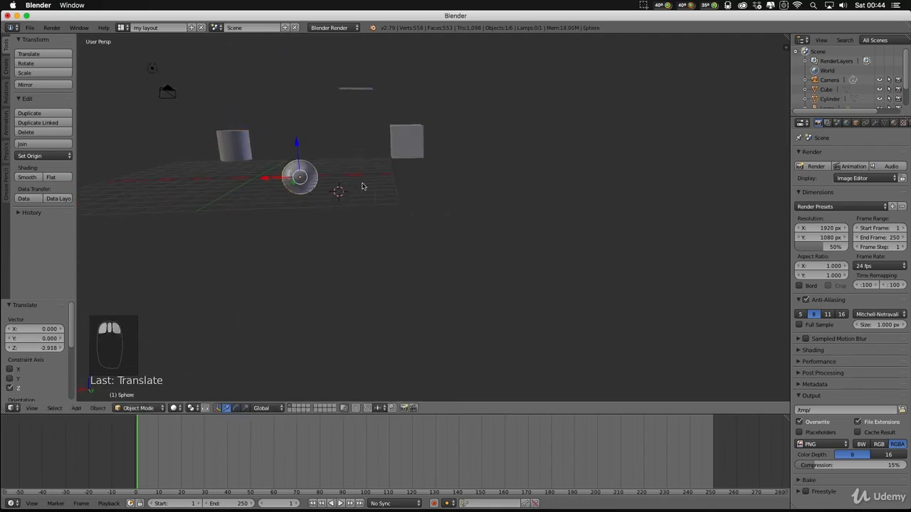
{"action": "middle_click_drag", "start_coordinate": [362, 187], "coordinate": [301, 205]}
{"action": "left_click_drag", "start_coordinate": [288, 197], "coordinate": [247, 260]}
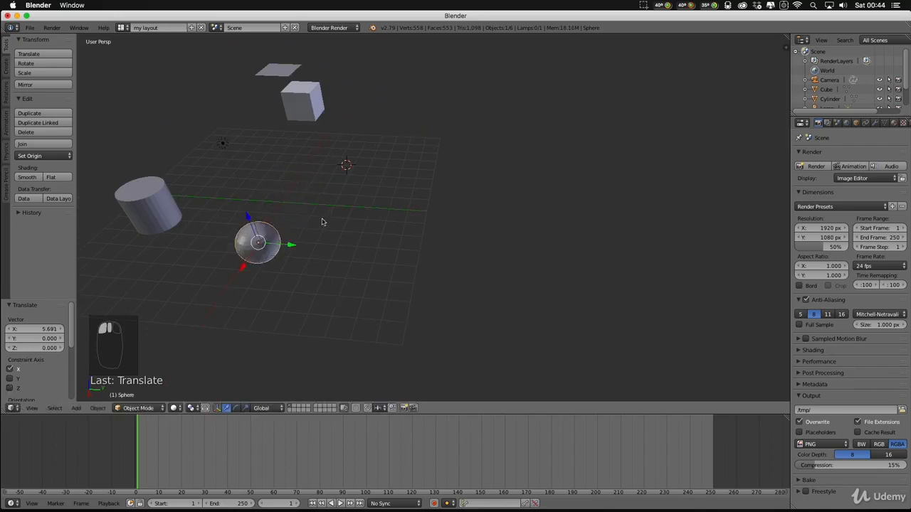
{"action": "middle_click_drag", "start_coordinate": [321, 220], "coordinate": [199, 208]}
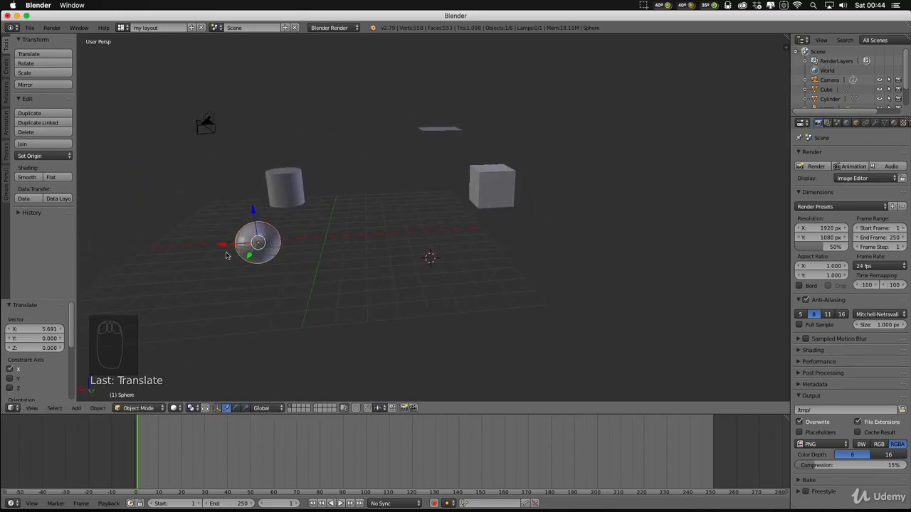
{"action": "left_click_drag", "start_coordinate": [247, 256], "coordinate": [231, 280]}
{"action": "middle_click_drag", "start_coordinate": [357, 271], "coordinate": [407, 308]}
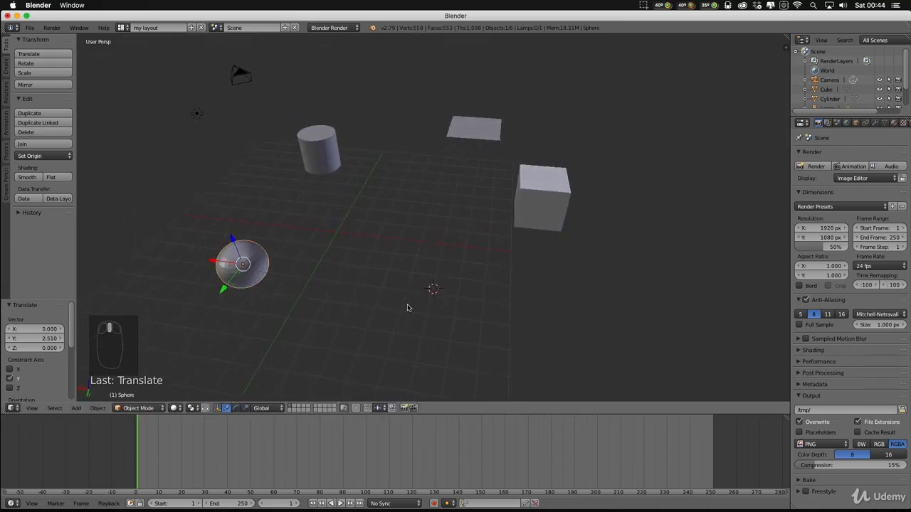
- Place the 3D cursor by eye at the grid's centre, adjusting it from several viewing angles
{"action": "left_click", "coordinate": [337, 237]}
{"action": "middle_click_drag", "start_coordinate": [367, 282], "coordinate": [348, 366]}
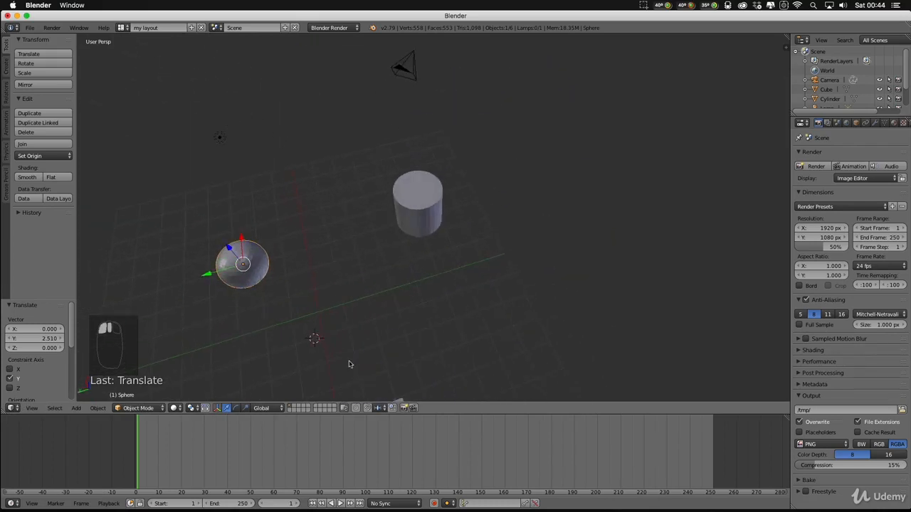
{"action": "left_click", "coordinate": [316, 316]}
{"action": "middle_click_drag", "start_coordinate": [367, 330], "coordinate": [401, 296]}
{"action": "left_click", "coordinate": [328, 214]}
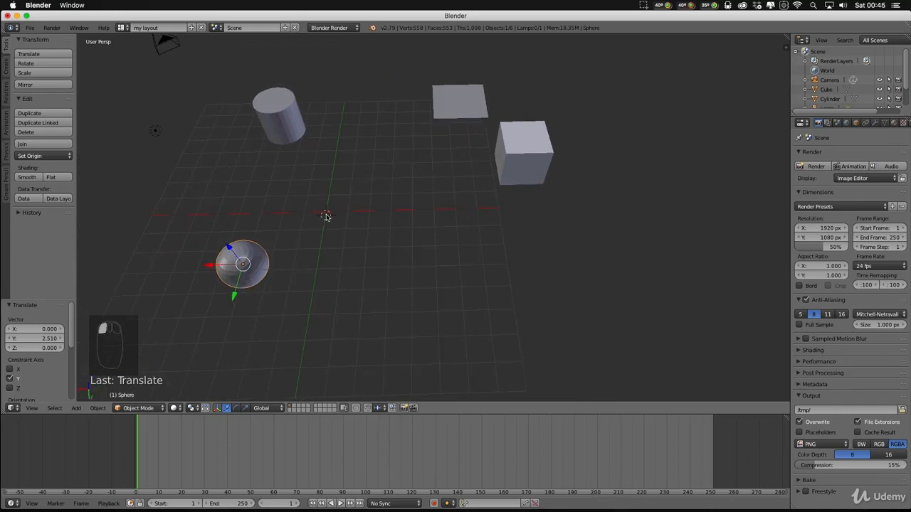
{"action": "middle_click_drag", "start_coordinate": [324, 214], "coordinate": [365, 167]}
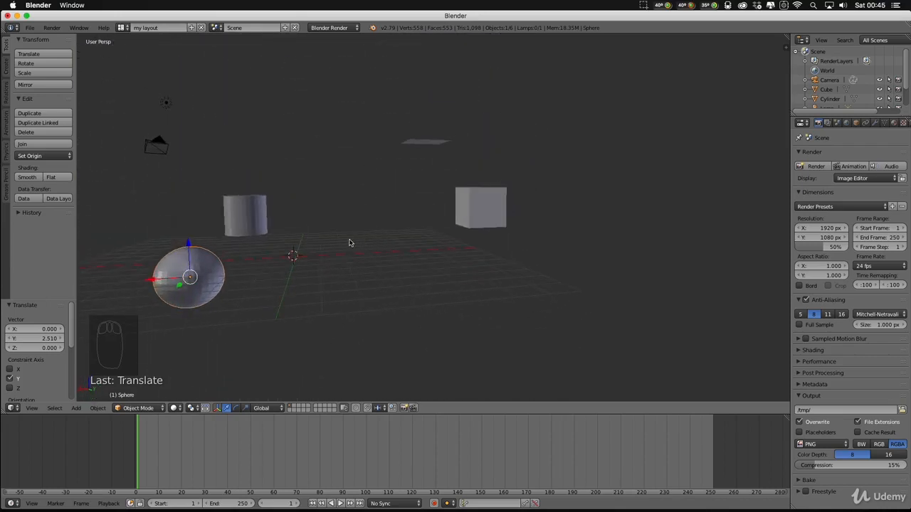
{"action": "middle_click_drag", "start_coordinate": [340, 246], "coordinate": [321, 233]}
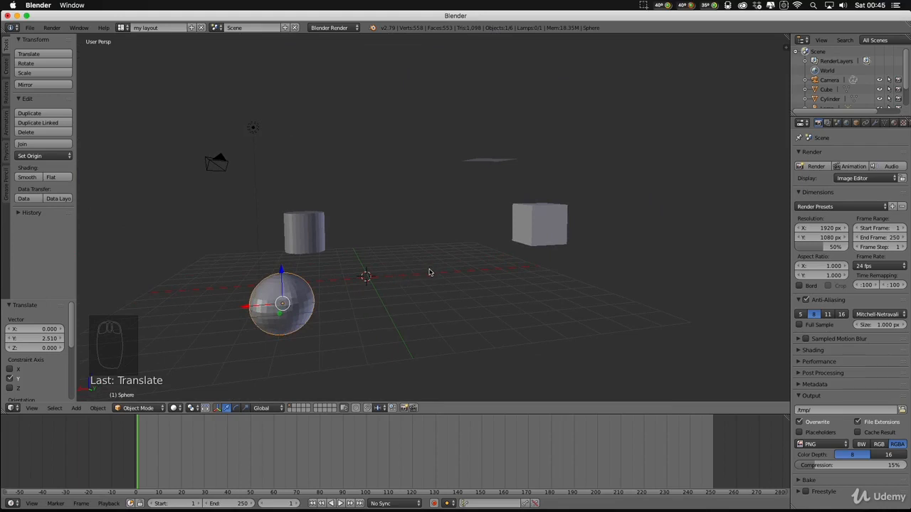
- Snap the 3D cursor to the scene centre with Cursor to Center
{"action": "key", "text": "shift+s"}
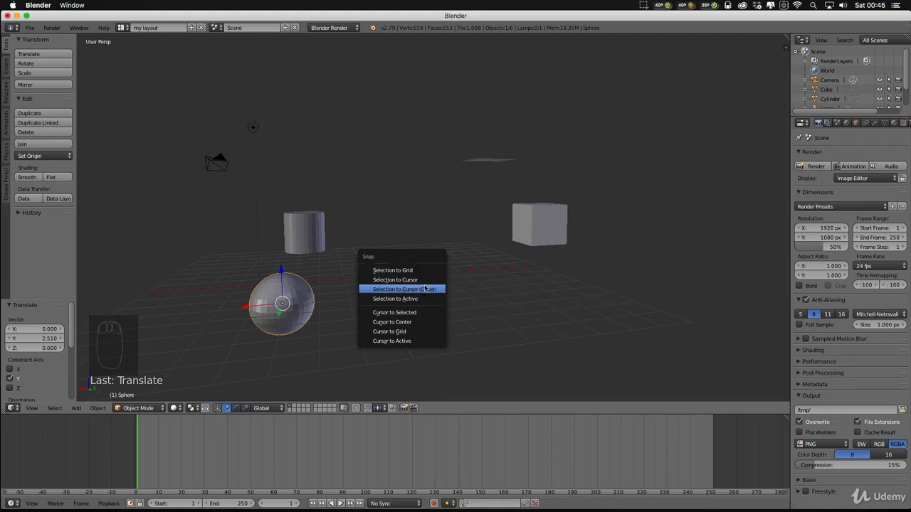
{"action": "key", "text": "Escape"}
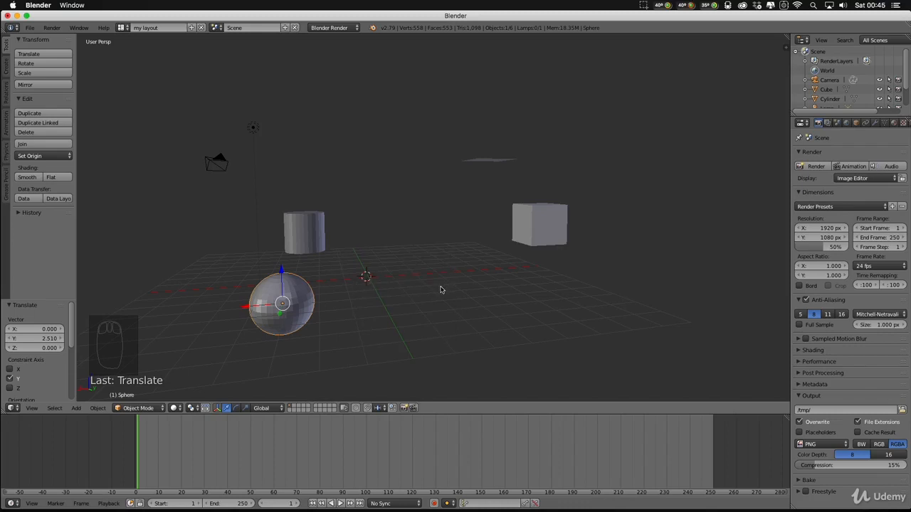
{"action": "key", "text": "shift+s"}
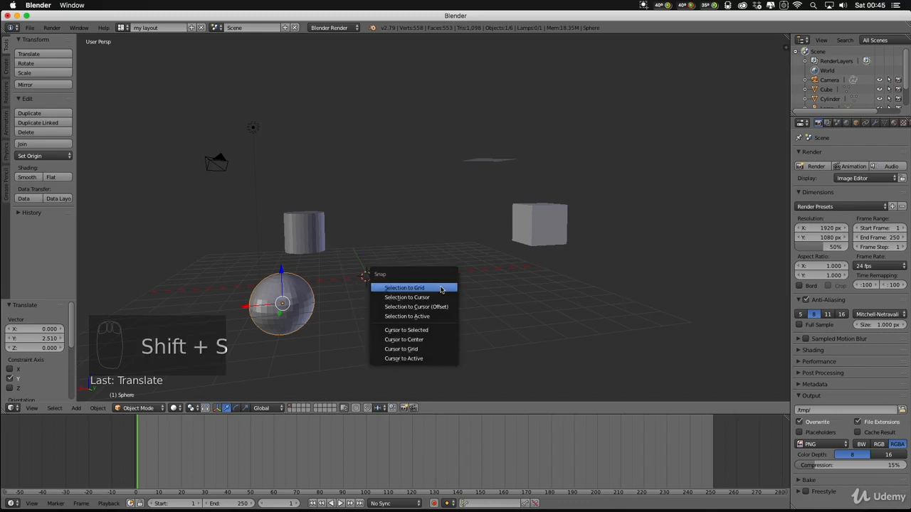
{"action": "left_click", "coordinate": [420, 341]}
{"action": "middle_click_drag", "start_coordinate": [382, 298], "coordinate": [488, 262]}
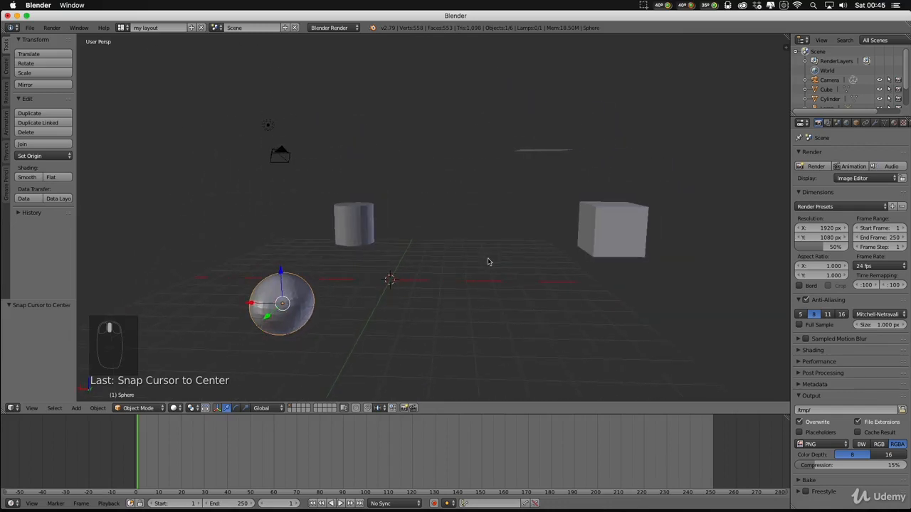
- Add a cube mesh at the 3D cursor in the scene centre
{"action": "key", "text": "shift+a"}
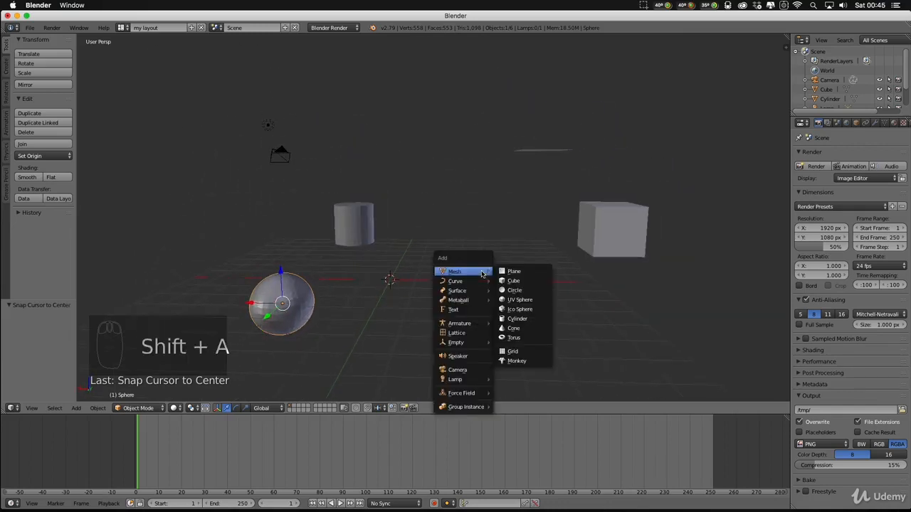
{"action": "left_click", "coordinate": [518, 282]}
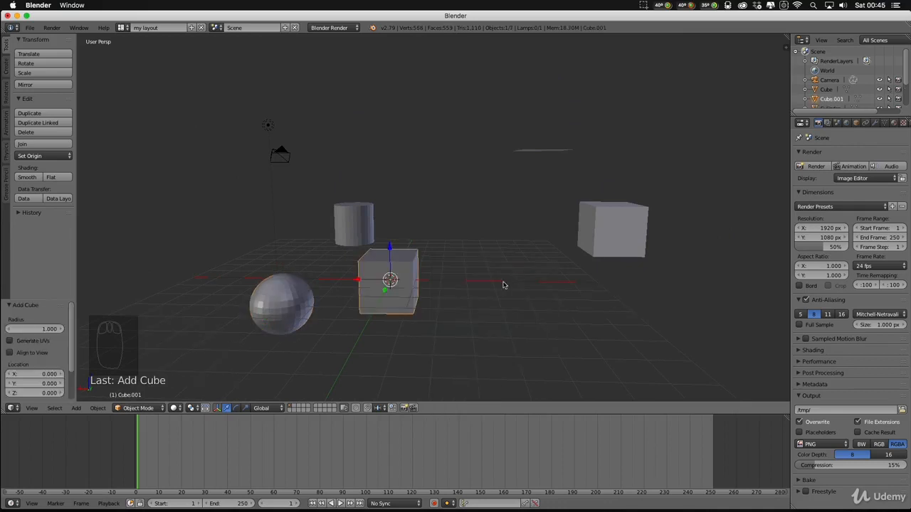
{"action": "middle_click_drag", "start_coordinate": [504, 282], "coordinate": [423, 321]}
{"action": "middle_click_drag", "start_coordinate": [501, 313], "coordinate": [493, 288]}
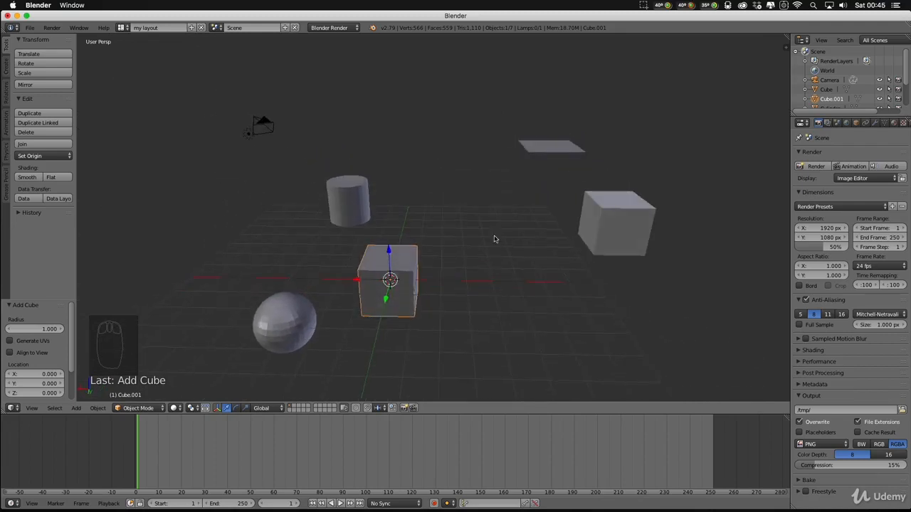
{"action": "scroll", "coordinate": [458, 256], "scroll_direction": "down", "scroll_amount": 4}
{"action": "scroll", "coordinate": [456, 256], "scroll_direction": "up", "scroll_amount": 4}
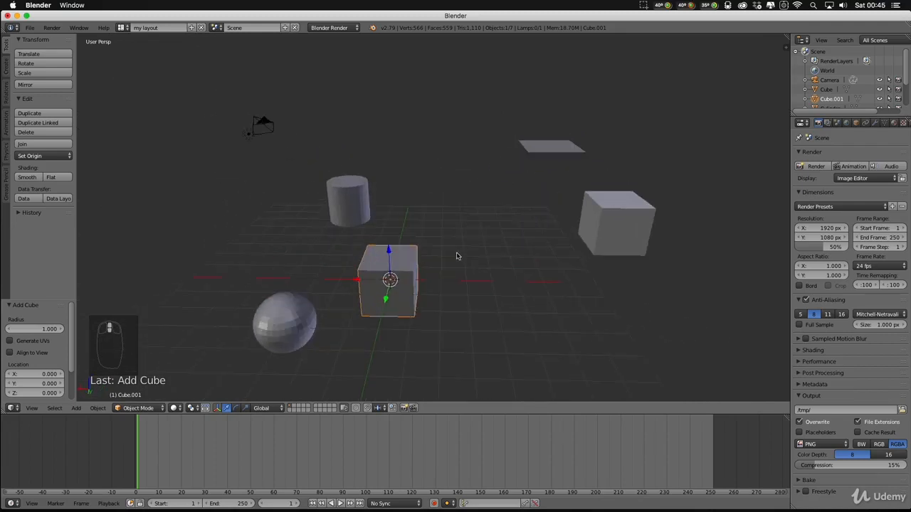
- Place the 3D cursor high above the grid and snap the new cube to it with Selection to Cursor
{"action": "left_click", "coordinate": [434, 104]}
{"action": "middle_click_drag", "start_coordinate": [472, 230], "coordinate": [388, 300]}
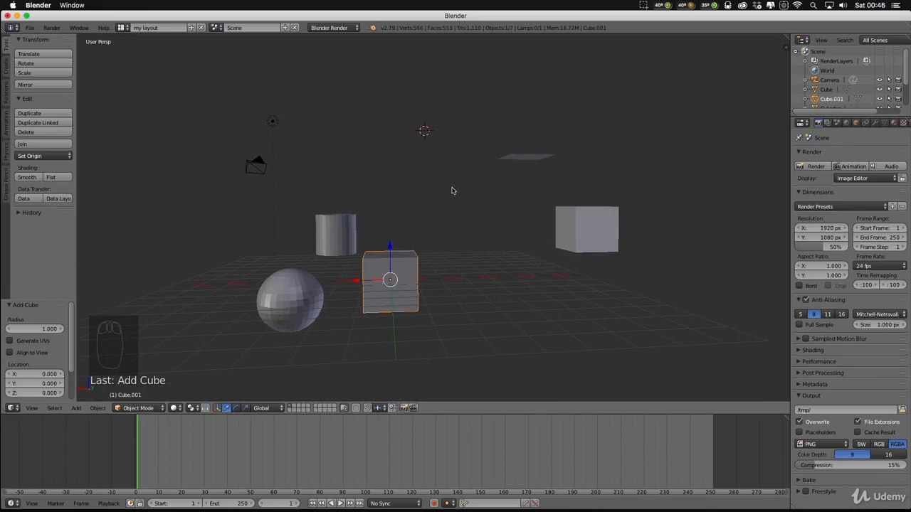
{"action": "key", "text": "shift+s"}
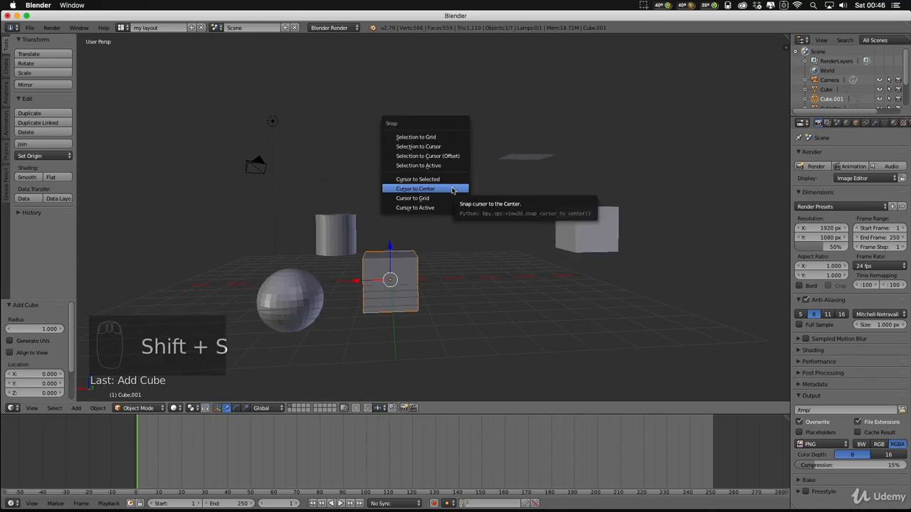
{"action": "left_click", "coordinate": [438, 147]}
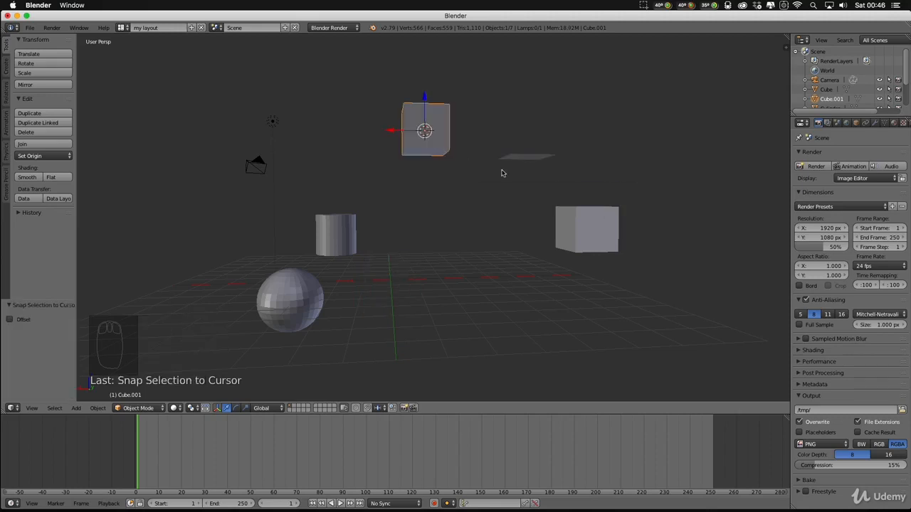
{"action": "middle_click_drag", "start_coordinate": [465, 222], "coordinate": [490, 222]}
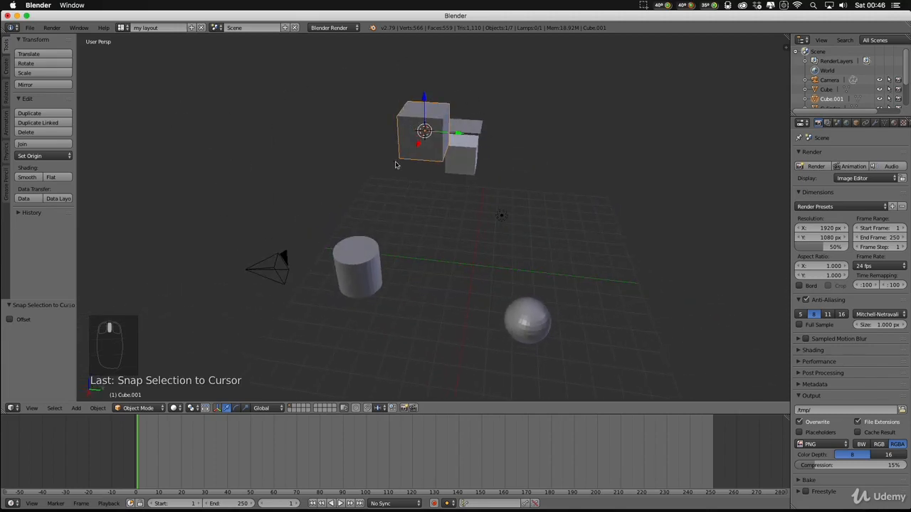
{"action": "middle_click_drag", "start_coordinate": [497, 266], "coordinate": [416, 121]}
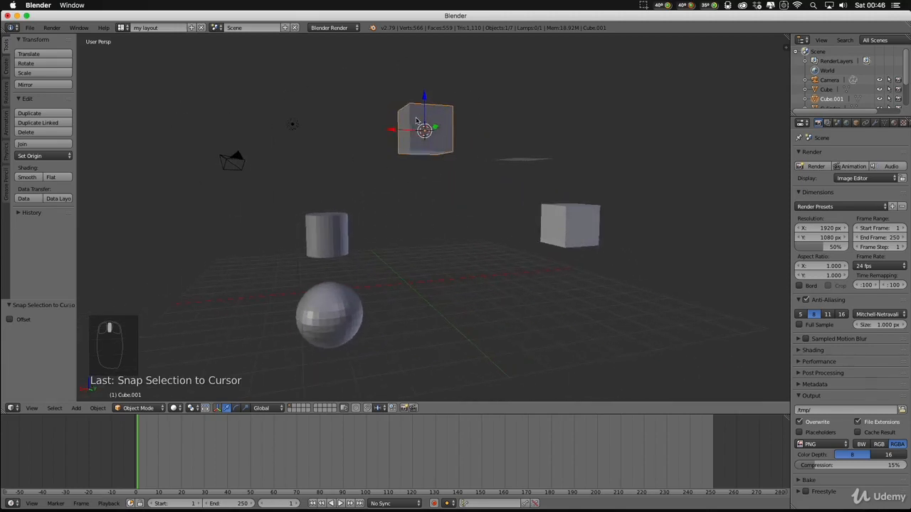
{"action": "middle_click_drag", "start_coordinate": [509, 308], "coordinate": [483, 289]}
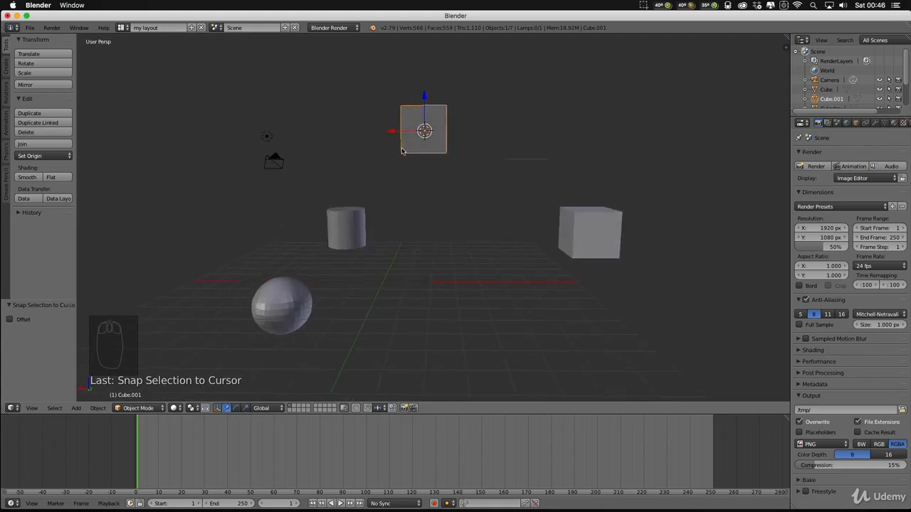
{"action": "middle_click_drag", "start_coordinate": [510, 130], "coordinate": [515, 183]}
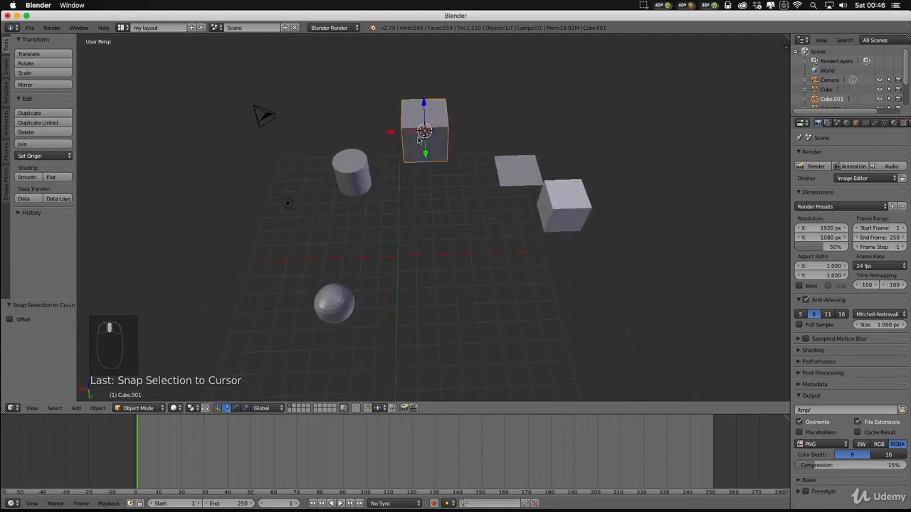
{"action": "middle_click_drag", "start_coordinate": [419, 139], "coordinate": [418, 118]}
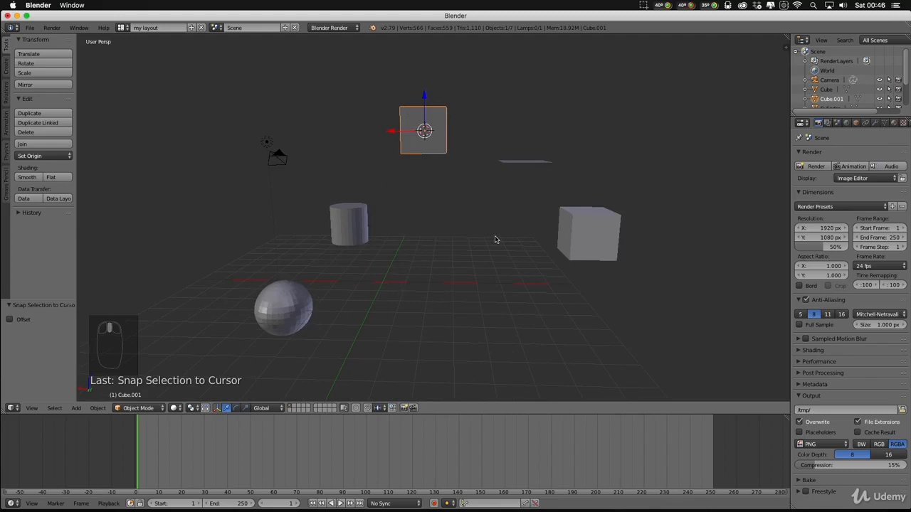
- Return the 3D cursor from the raised cube to the scene centre with Cursor to Center
{"action": "key", "text": "shift+s"}
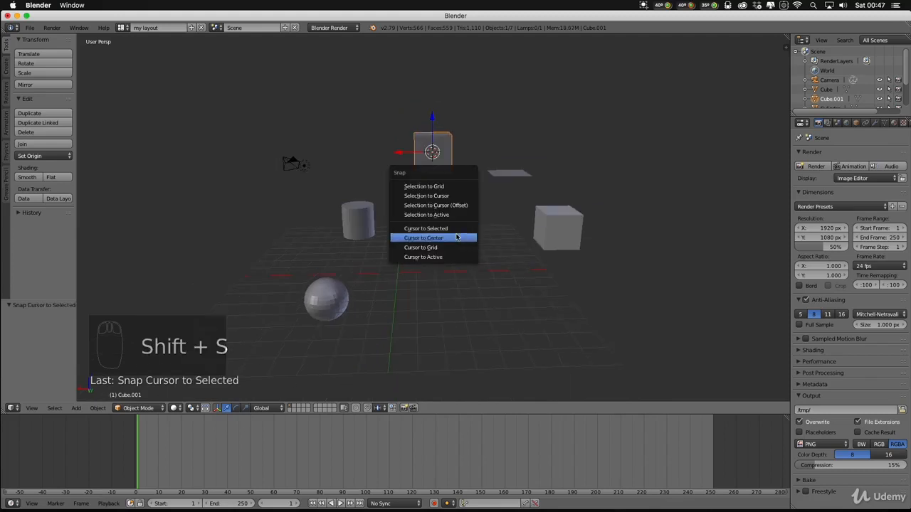
{"action": "left_click", "coordinate": [458, 238]}
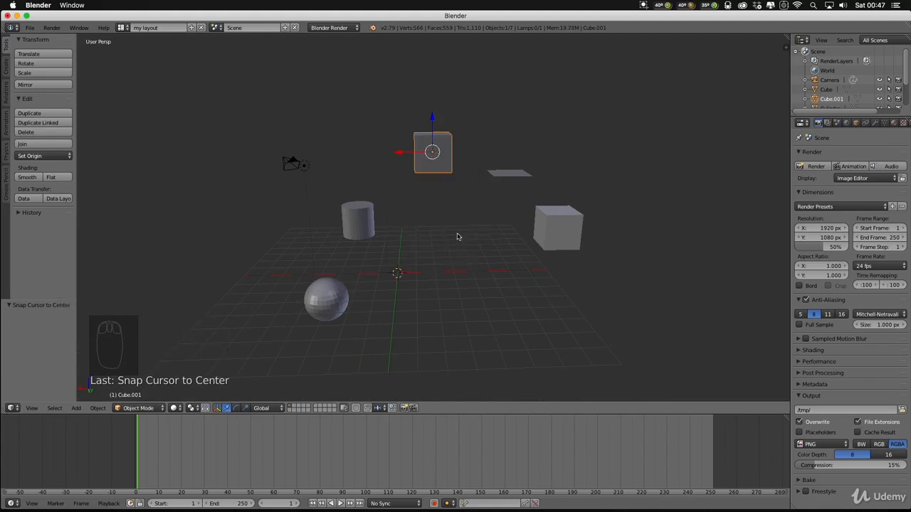
- Snap the raised cube to the 3D cursor at the scene centre with Selection to Cursor
{"action": "key", "text": "shift+s"}
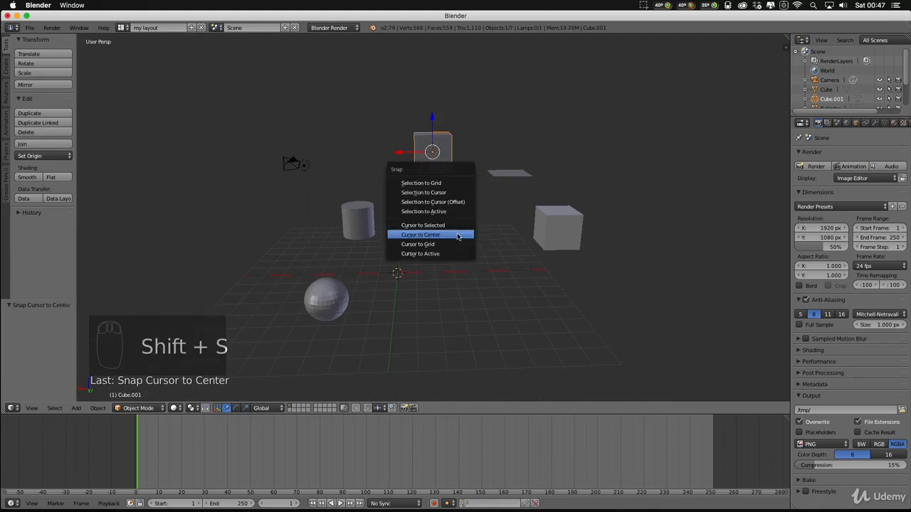
{"action": "left_click", "coordinate": [457, 196]}
{"action": "middle_click_drag", "start_coordinate": [471, 271], "coordinate": [311, 295]}
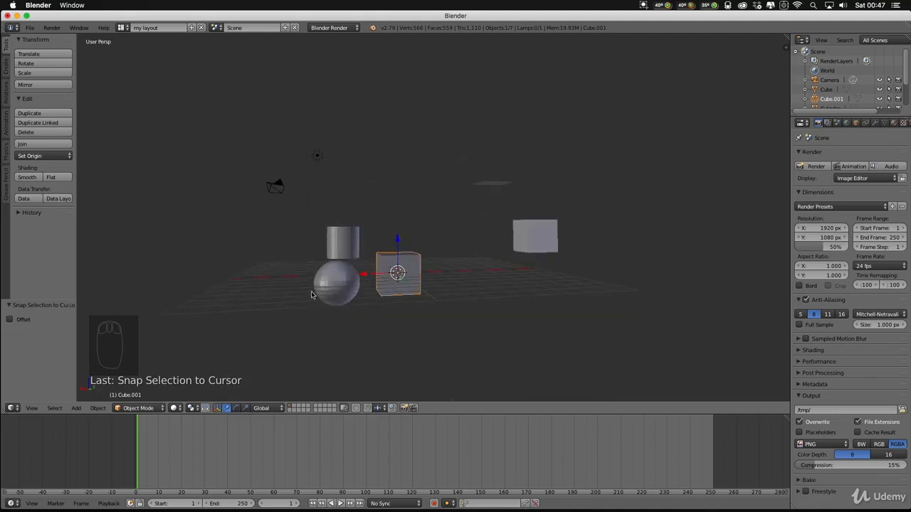
{"action": "middle_click_drag", "start_coordinate": [439, 219], "coordinate": [386, 176]}
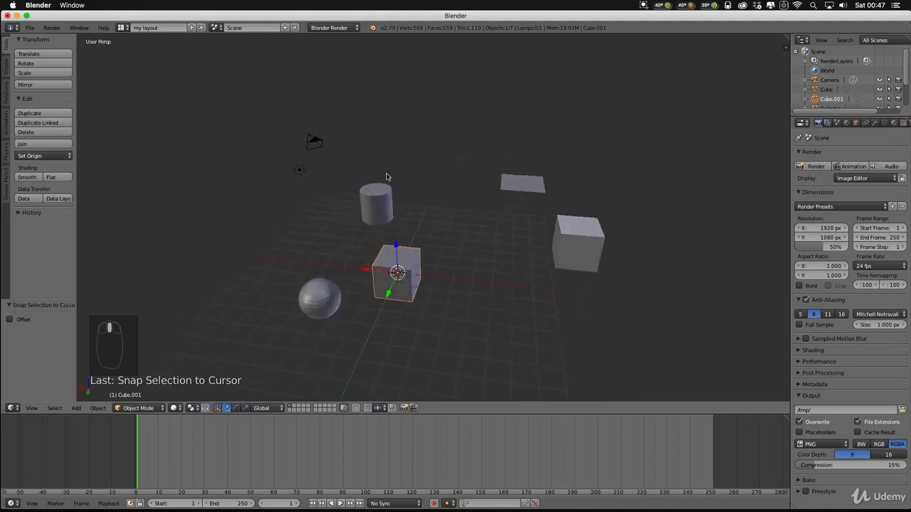
- Delete the cylinder and the cube at the scene centre
{"action": "right_click", "coordinate": [375, 207]}
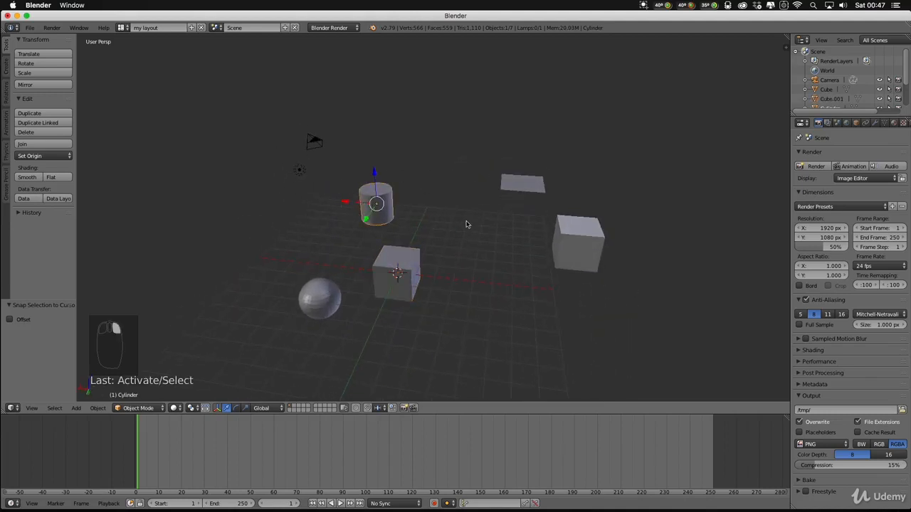
{"action": "key", "text": "x"}
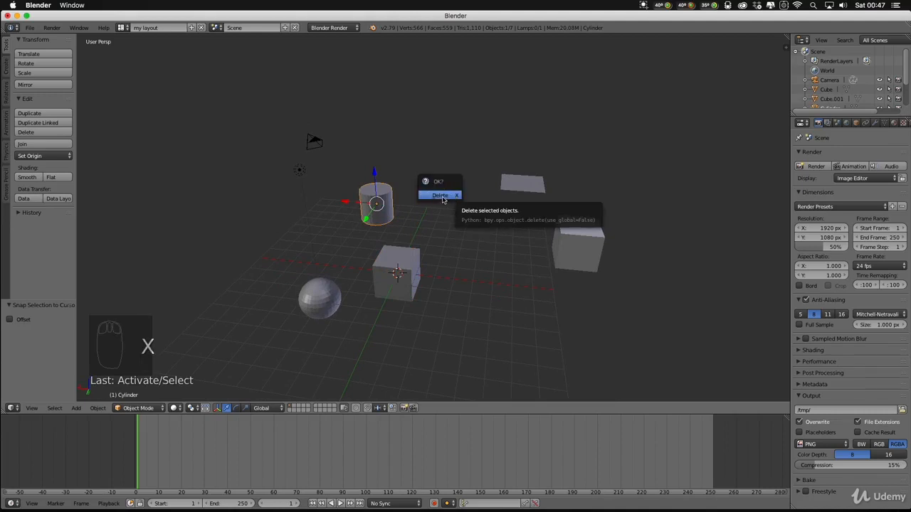
{"action": "left_click", "coordinate": [441, 195]}
{"action": "right_click", "coordinate": [404, 279]}
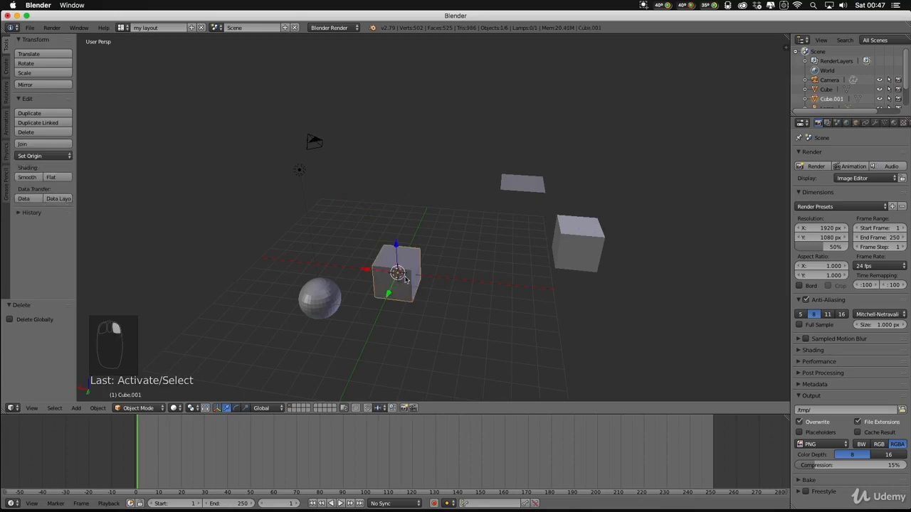
{"action": "key", "text": "x"}
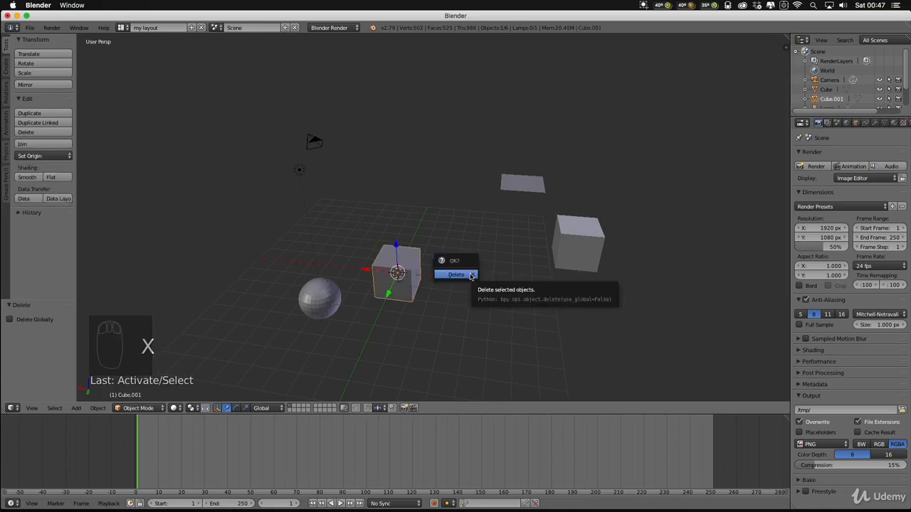
{"action": "left_click", "coordinate": [463, 273]}
- Delete the plane, the remaining cube and the sphere, leaving only the camera and lamp in the scene
{"action": "right_click", "coordinate": [514, 192]}
{"action": "key", "text": "x"}
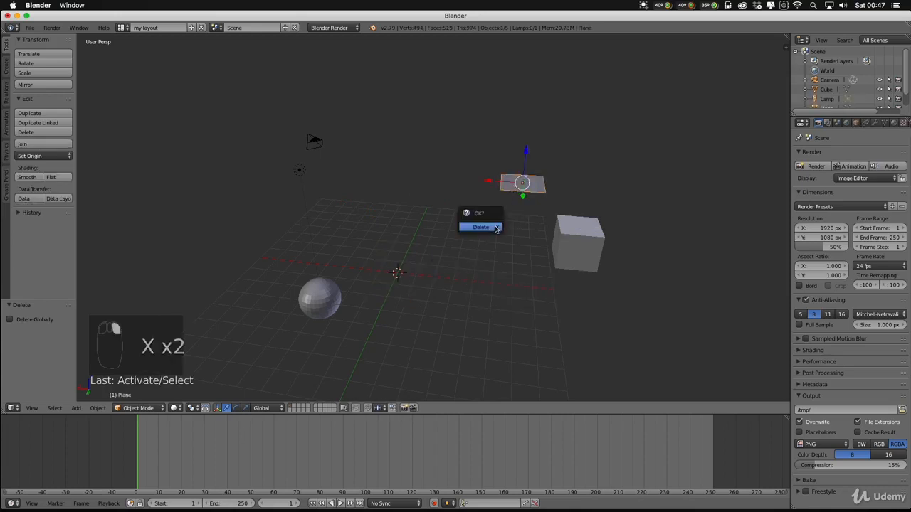
{"action": "left_click", "coordinate": [496, 230]}
{"action": "right_click", "coordinate": [564, 246]}
{"action": "key", "text": "x"}
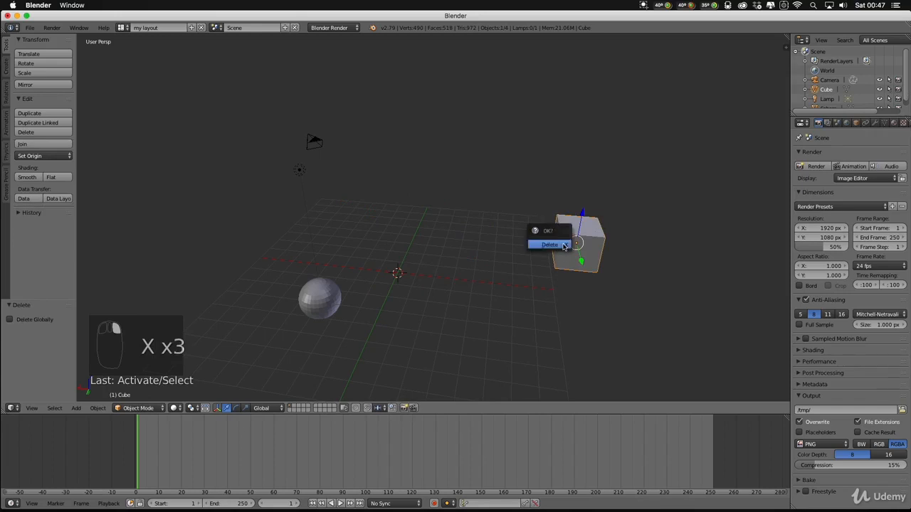
{"action": "left_click", "coordinate": [562, 245]}
{"action": "right_click", "coordinate": [319, 303]}
{"action": "key", "text": "x"}
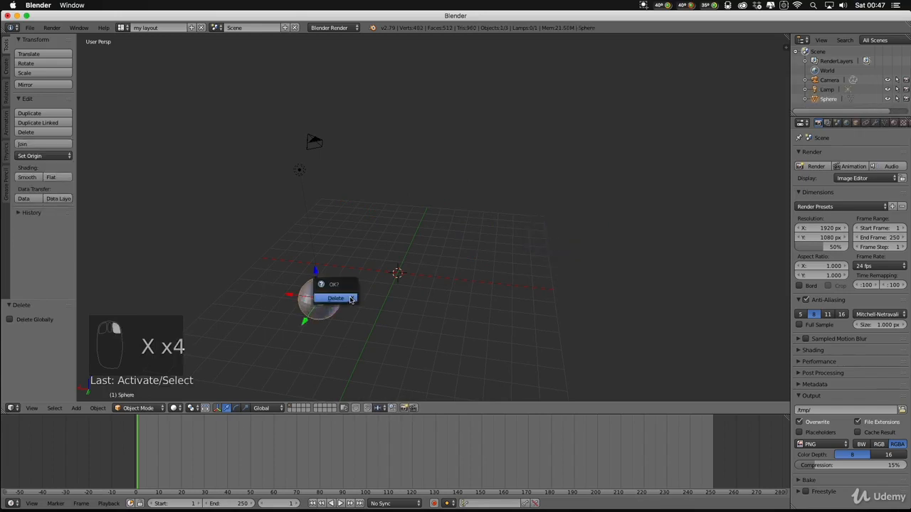
{"action": "left_click", "coordinate": [349, 298]}
- Select the lamp and add a new cube mesh at the 3D cursor in the scene centre
{"action": "middle_click_drag", "start_coordinate": [419, 304], "coordinate": [451, 274]}
{"action": "right_click", "coordinate": [426, 200]}
{"action": "right_click", "coordinate": [356, 177]}
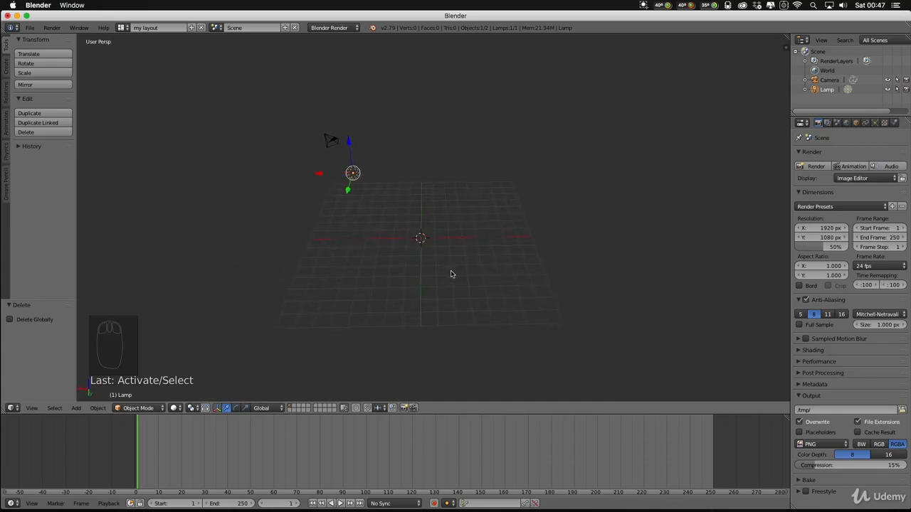
{"action": "key", "text": "shift+a"}
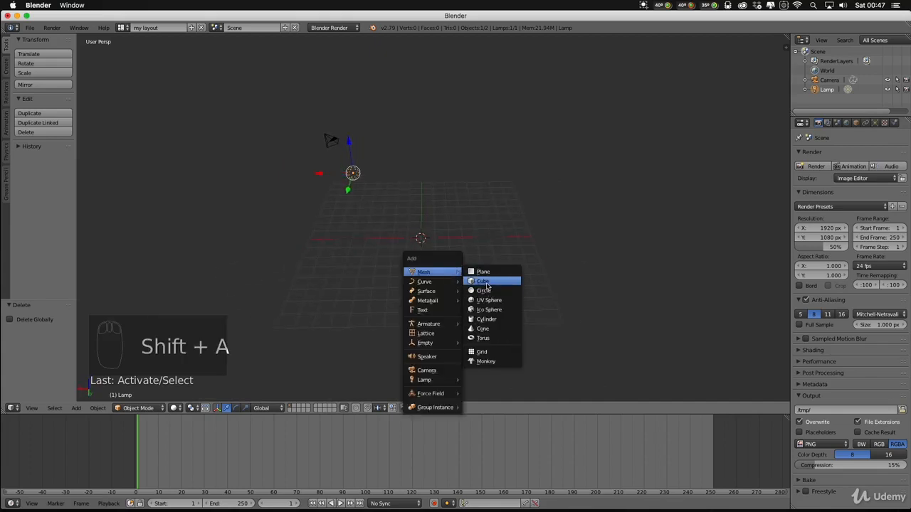
{"action": "left_click", "coordinate": [482, 281]}
{"action": "middle_click_drag", "start_coordinate": [470, 278], "coordinate": [390, 245]}
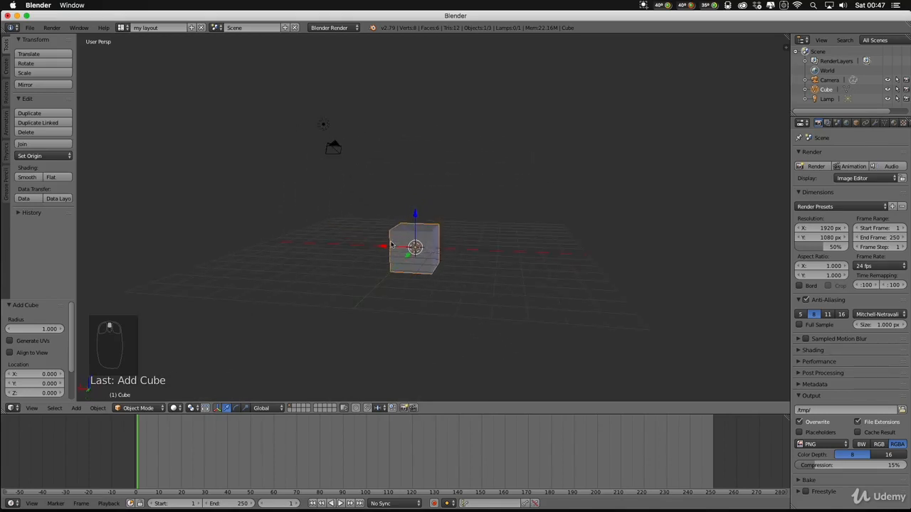
- Select the camera and the lamp in turn, ending with the cube selected again
{"action": "right_click", "coordinate": [335, 147]}
{"action": "right_click", "coordinate": [323, 123]}
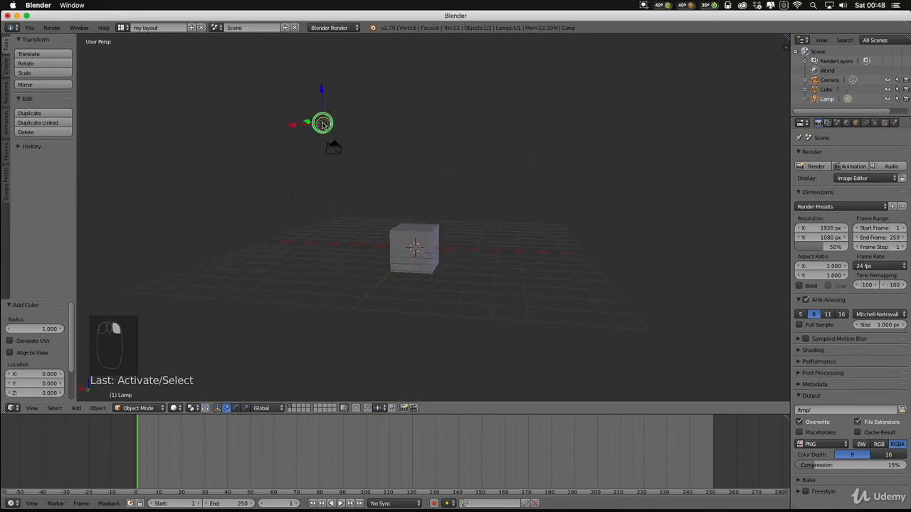
{"action": "right_click", "coordinate": [340, 147]}
{"action": "right_click", "coordinate": [427, 252]}
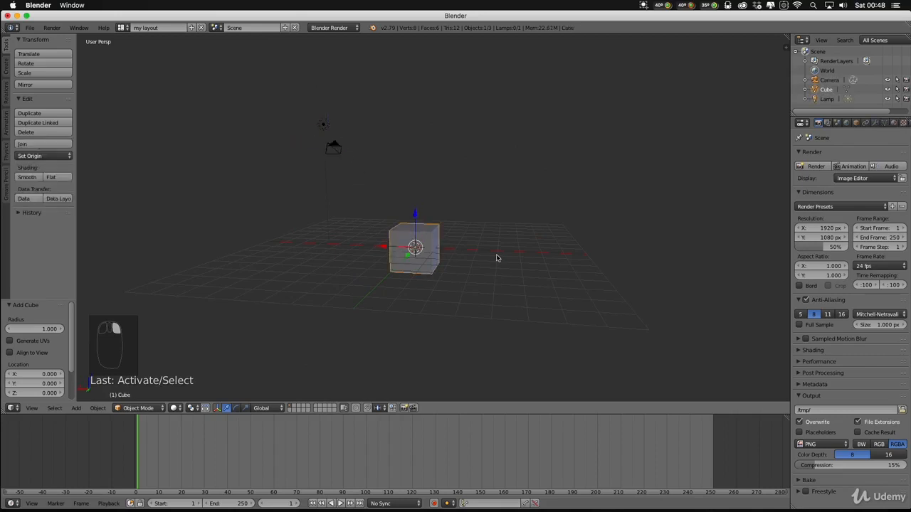
- Move the cube about -0.68 units along the global Y axis, away from the 3D cursor
{"action": "mouse_move", "coordinate": [498, 258]}
{"action": "middle_mouse_down"}
{"action": "mouse_move", "coordinate": [586, 291]}
{"action": "mouse_move", "coordinate": [502, 283]}
{"action": "mouse_move", "coordinate": [514, 258]}
{"action": "mouse_move", "coordinate": [510, 271]}
{"action": "middle_mouse_up"}
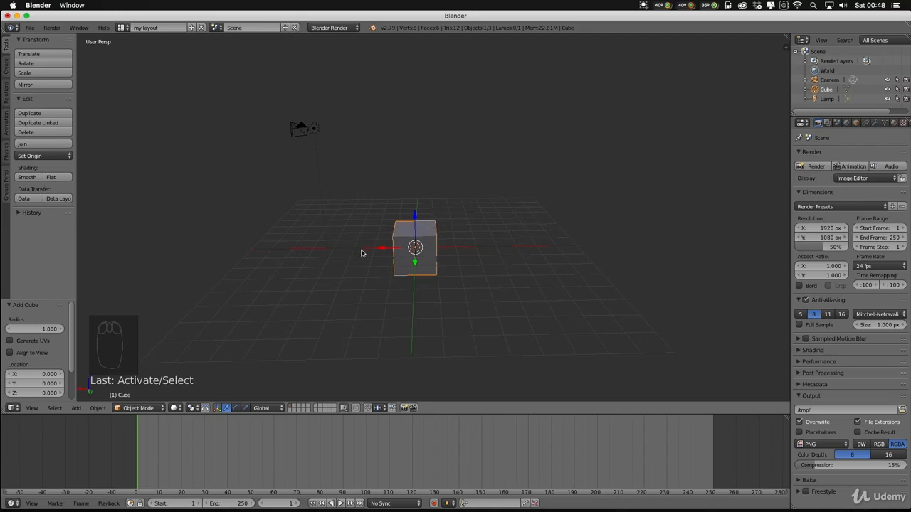
{"action": "left_click_drag", "start_coordinate": [389, 251], "coordinate": [417, 258]}
{"action": "middle_click_drag", "start_coordinate": [417, 257], "coordinate": [318, 278]}
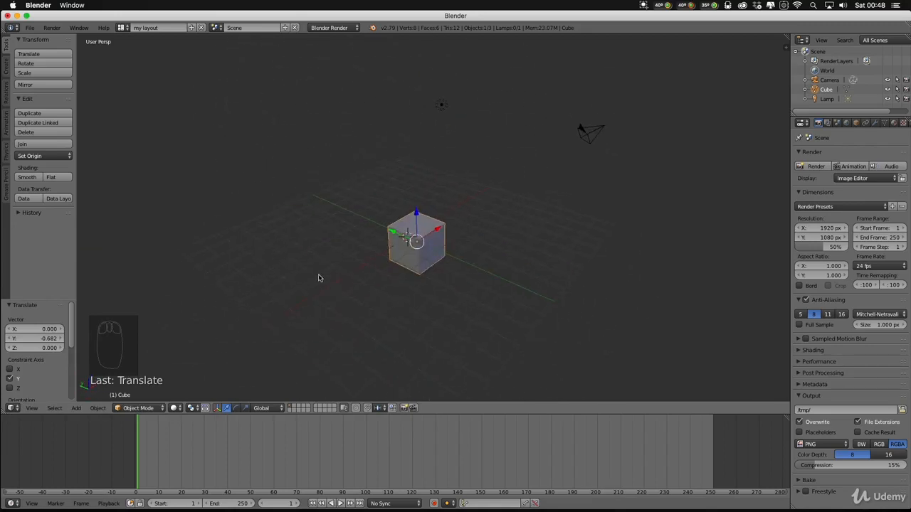
{"action": "middle_click_drag", "start_coordinate": [497, 259], "coordinate": [557, 255]}
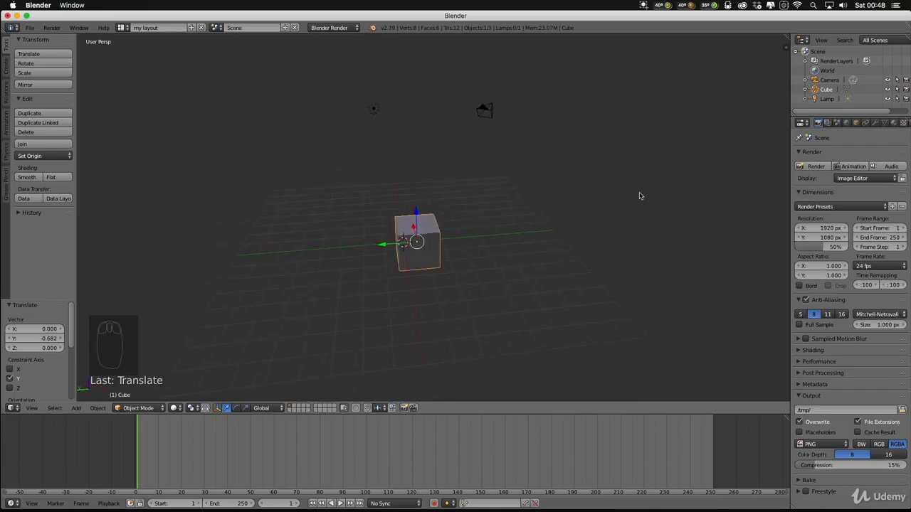
{"action": "left_click", "coordinate": [643, 5]}
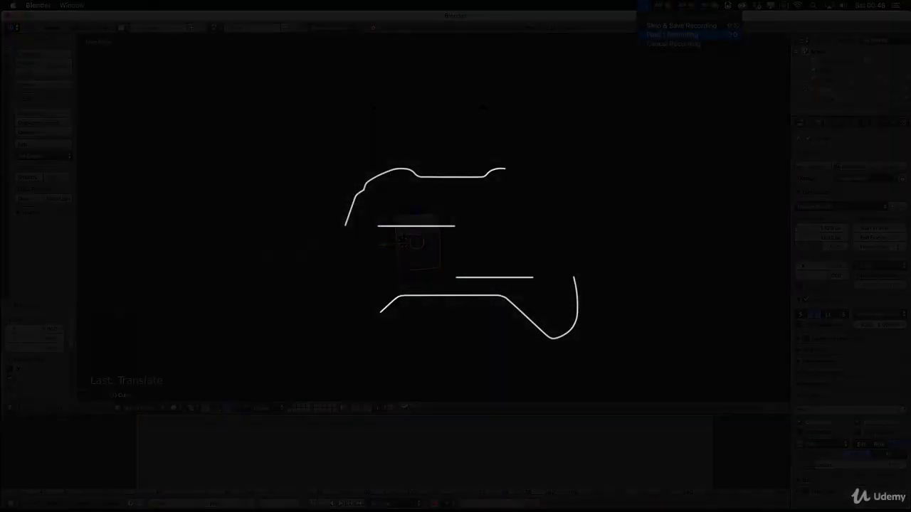